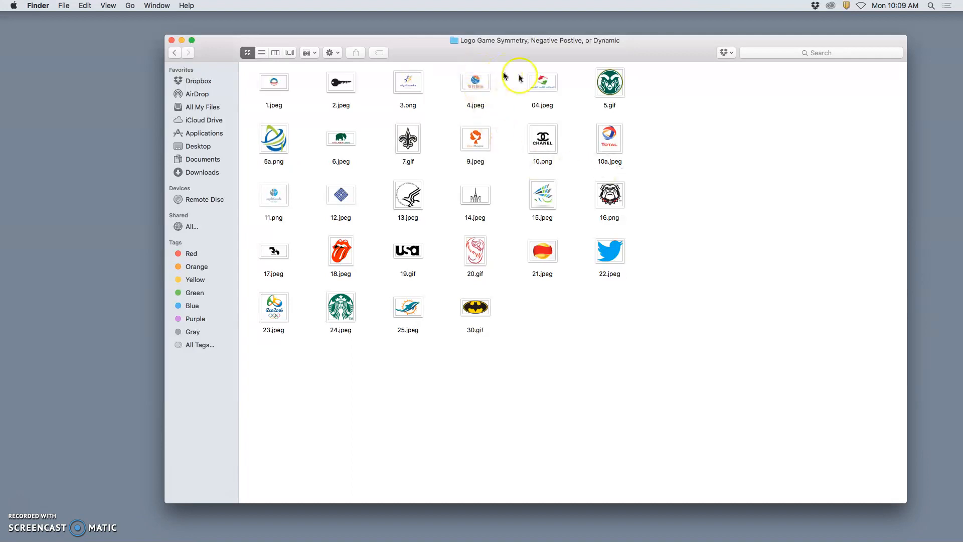
View the example logos 5.gif, 18.jpeg and 17.jpeg in the Logo Game folder.
double_click(610, 84)
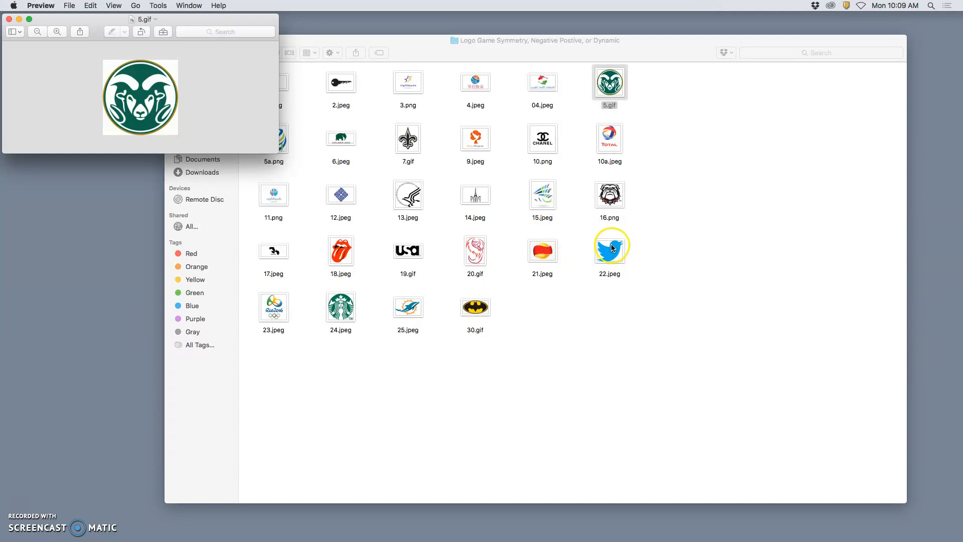
double_click(342, 251)
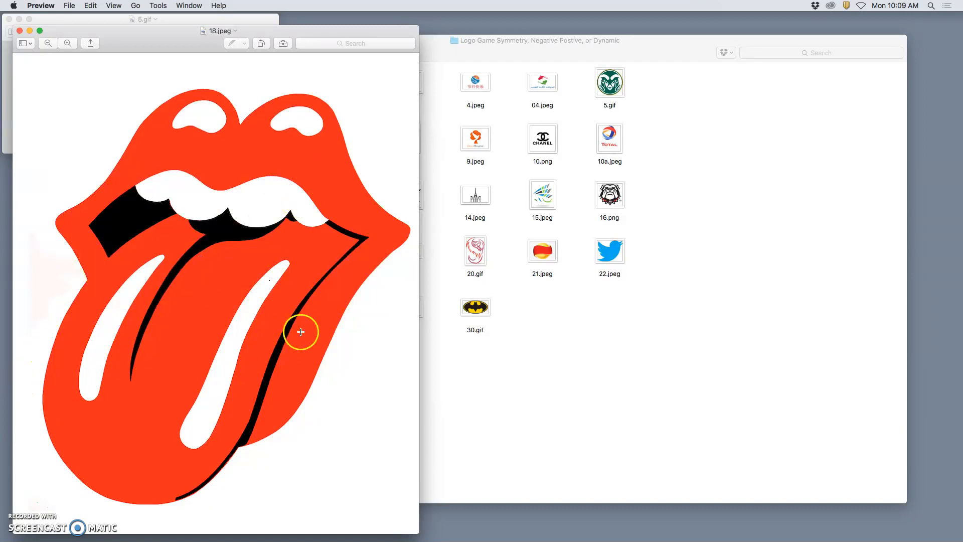
click(514, 256)
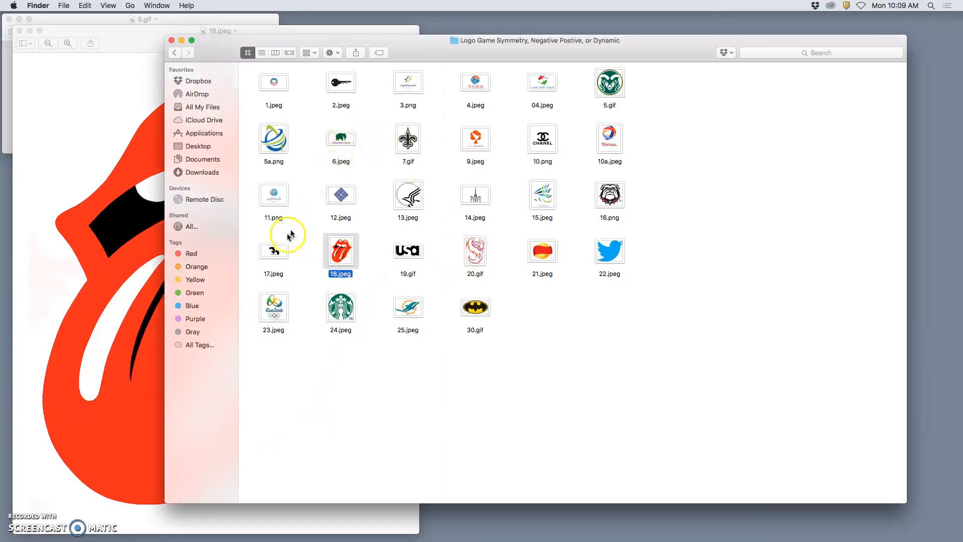
double_click(275, 250)
drag(297, 193, 692, 420)
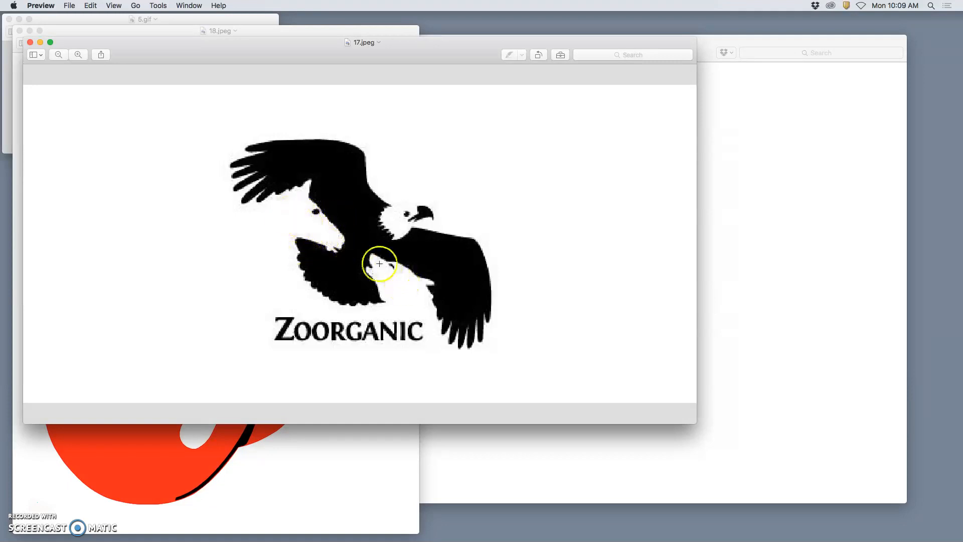
Close the three open logo image windows.
click(30, 42)
click(19, 31)
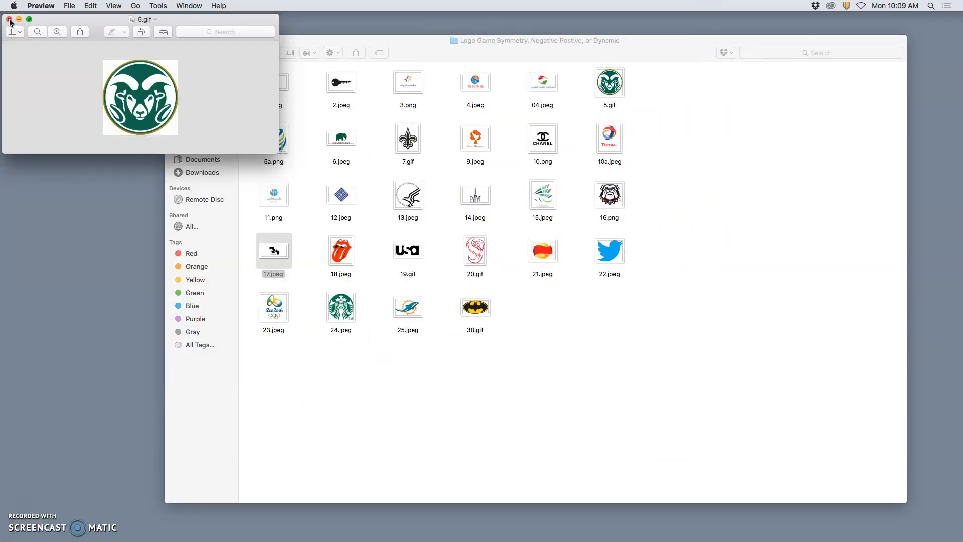
click(10, 20)
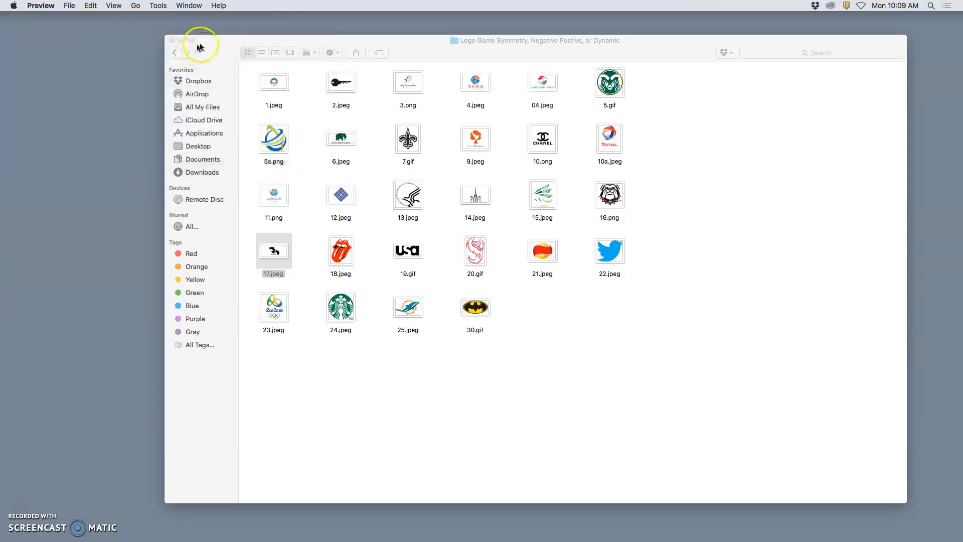
Return to the Assignment 6 folder and open the Survivalist logo sketch.
click(175, 53)
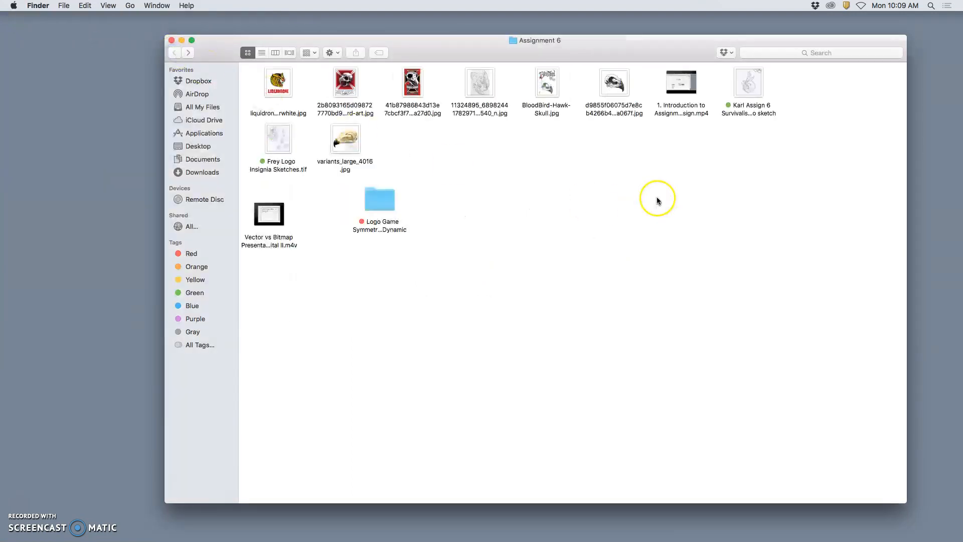
click(754, 86)
double_click(753, 86)
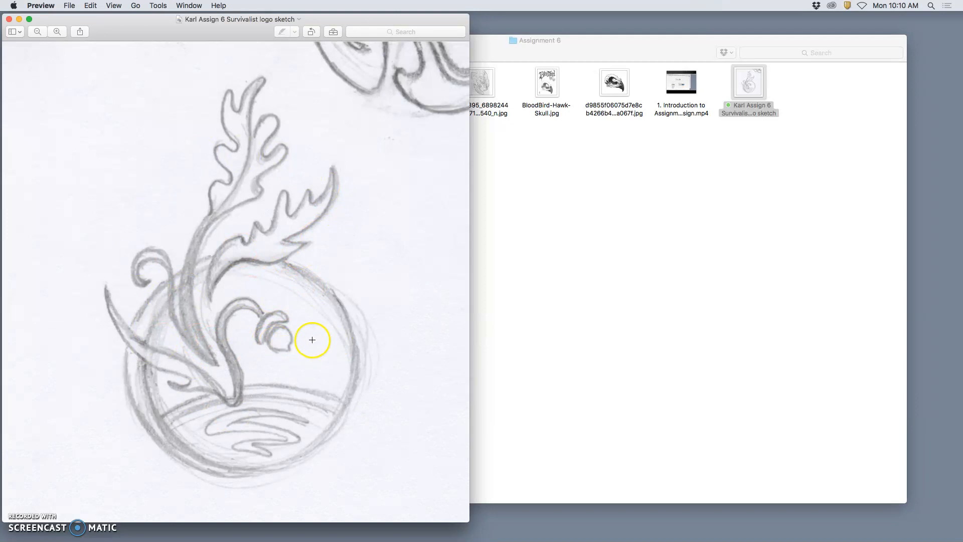
Switch to FaceTime for its camera view, keep its window large and place it in the middle of the screen.
mouse_move(524, 540)
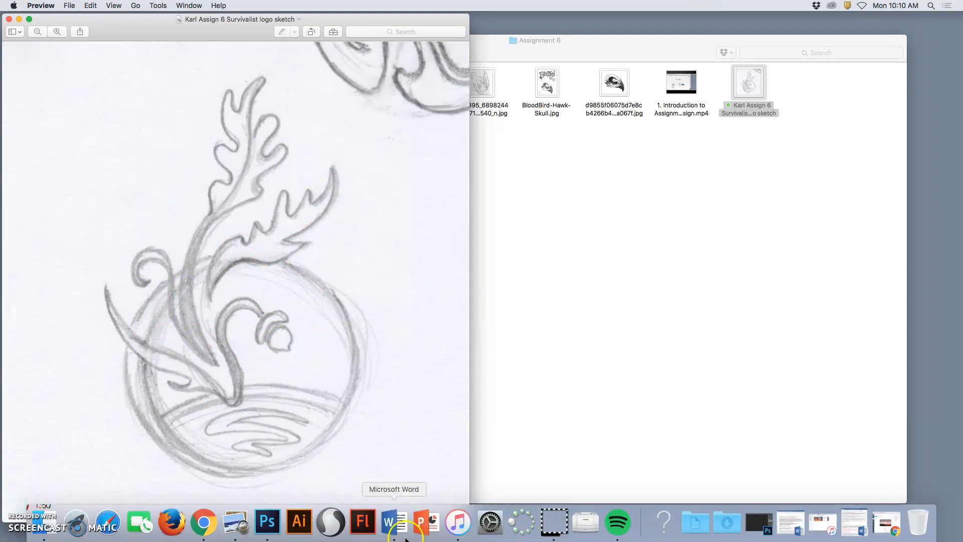
click(142, 523)
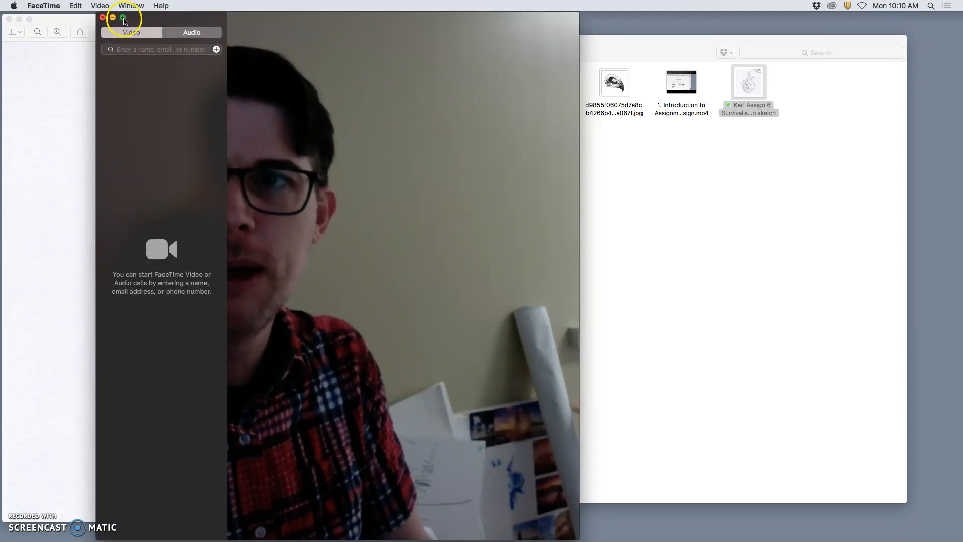
click(124, 18)
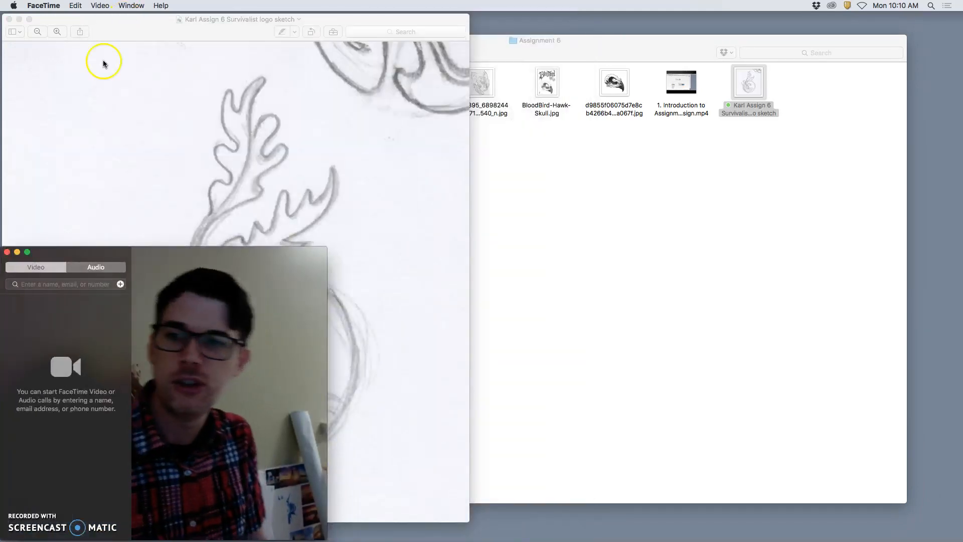
click(25, 251)
drag(87, 28, 294, 15)
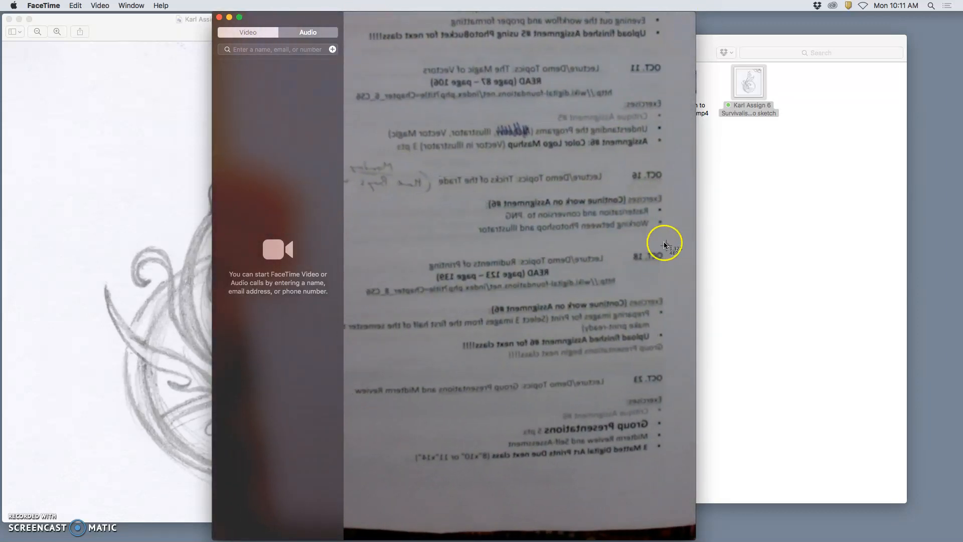
Capture a screenshot of the OCT. 16 section of the schedule in the camera view and close FaceTime.
drag(681, 245, 416, 320)
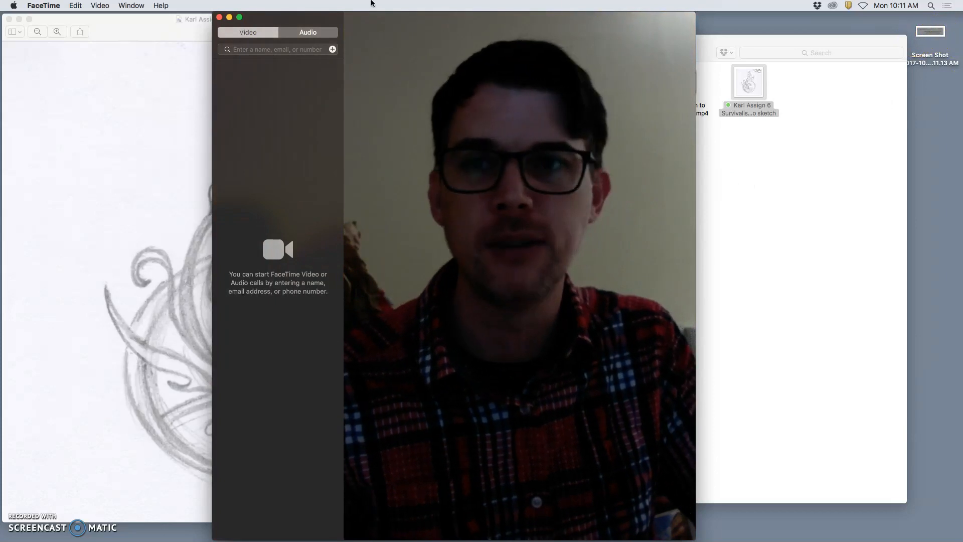
click(220, 18)
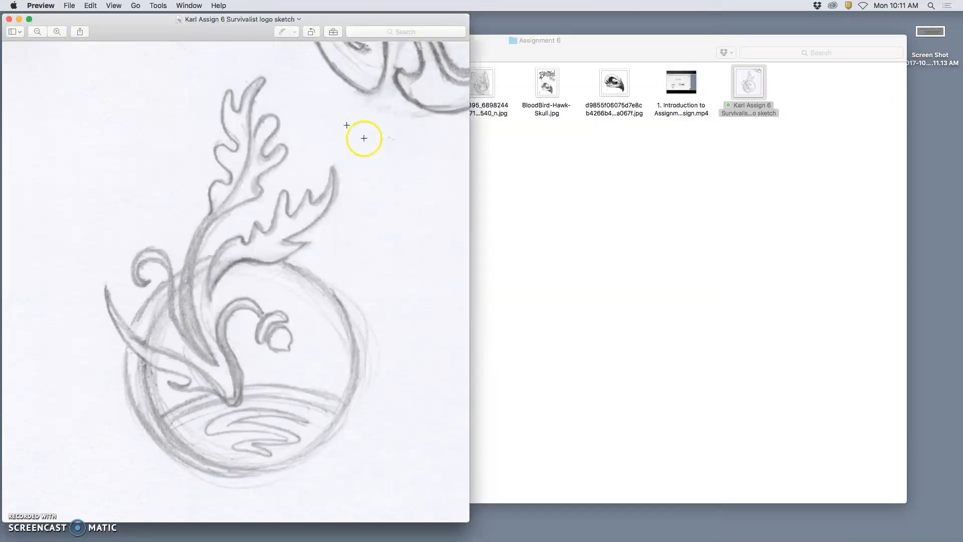
Open the new screenshot from the desktop in Preview and enlarge its window and display so the whole text is readable.
double_click(935, 36)
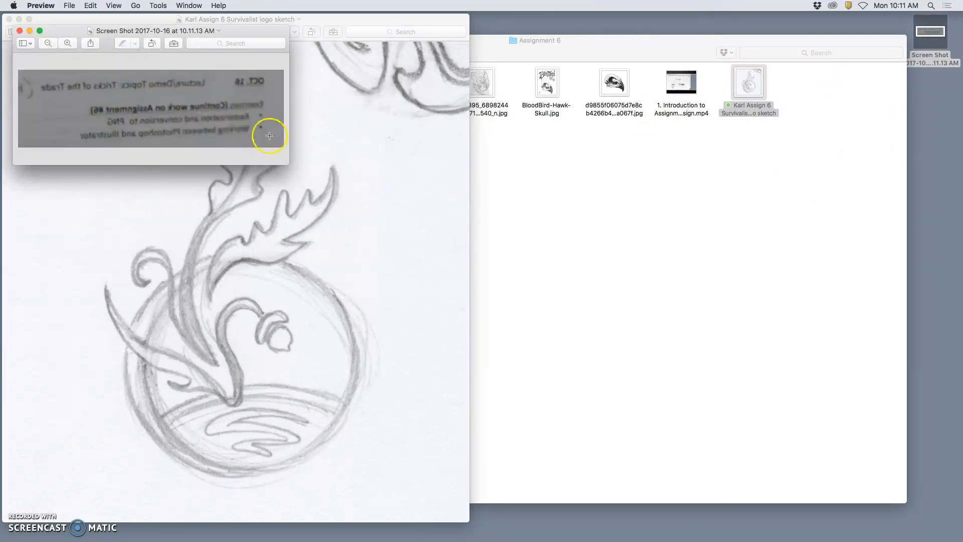
drag(250, 36, 573, 115)
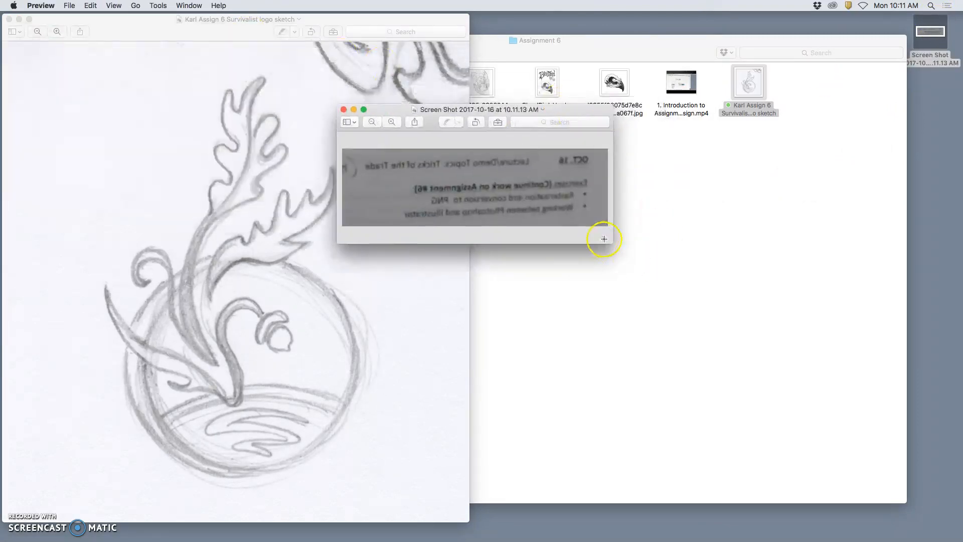
drag(612, 245, 743, 395)
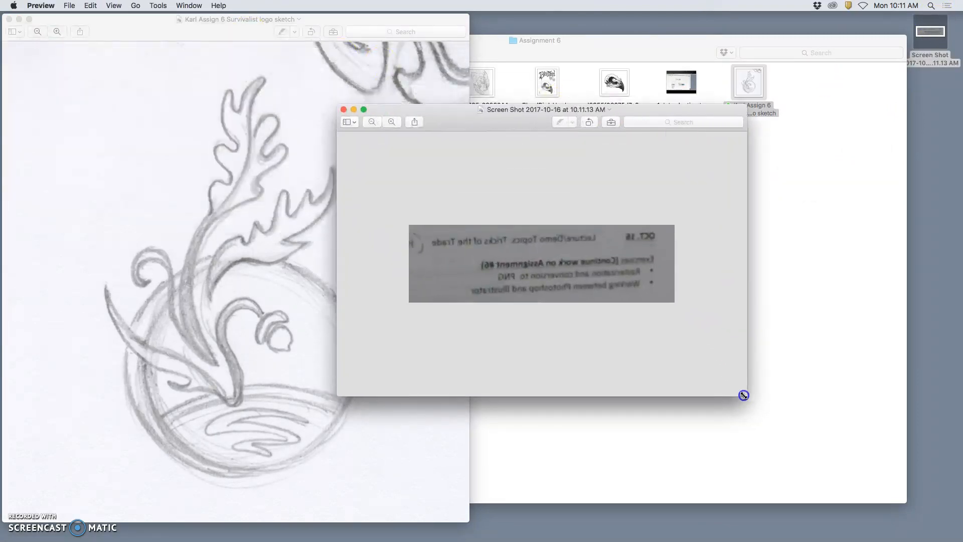
click(391, 122)
click(390, 122)
click(494, 220)
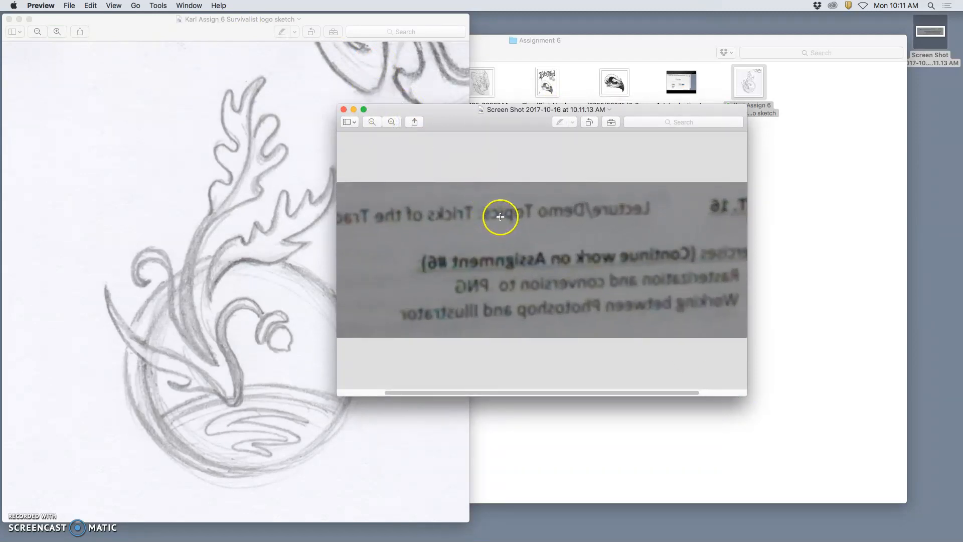
key(super+minus)
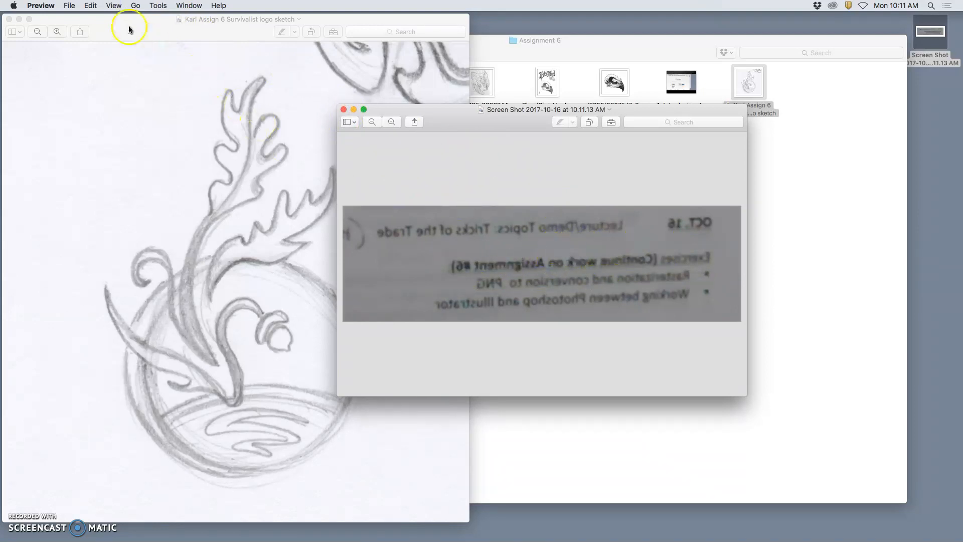
Flip the screenshot horizontally and open the Adjust Color settings beside the image.
click(156, 6)
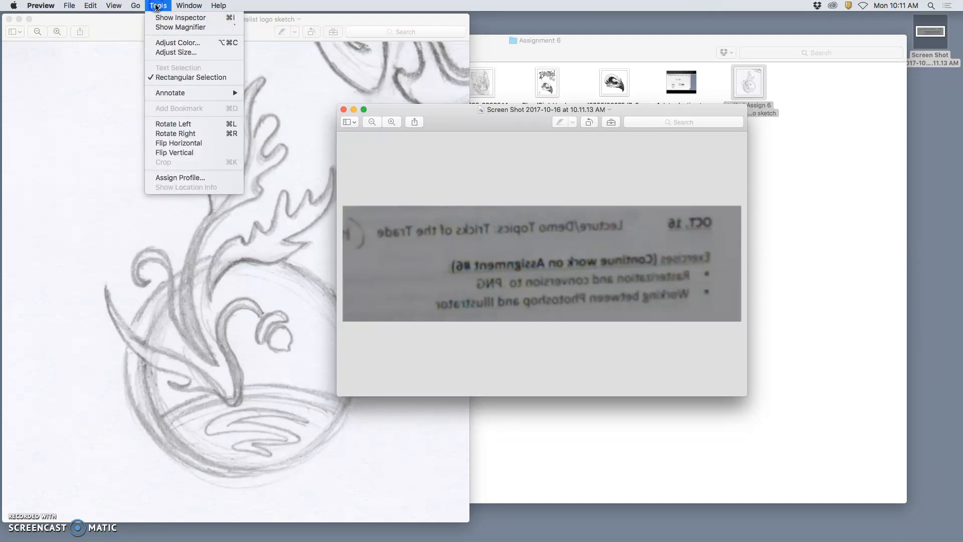
click(192, 144)
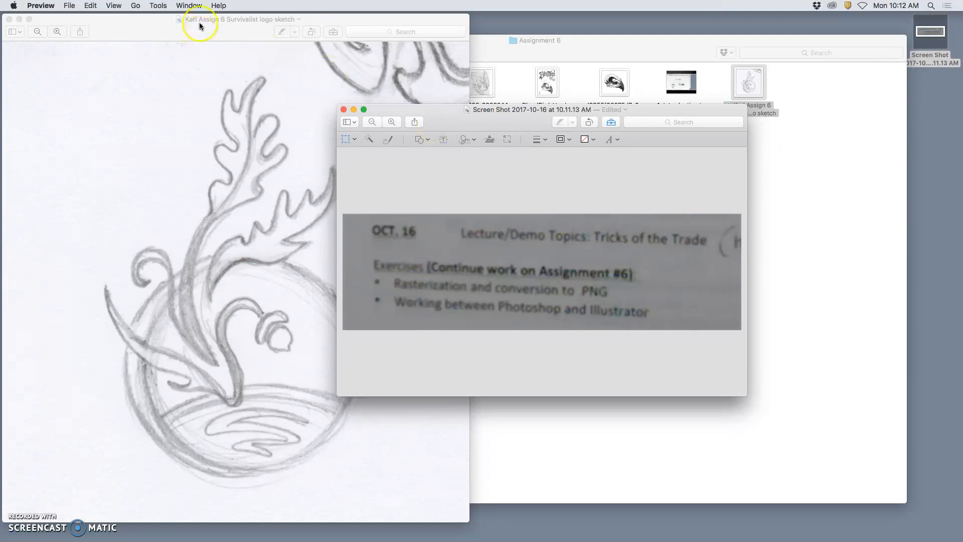
click(157, 6)
click(173, 43)
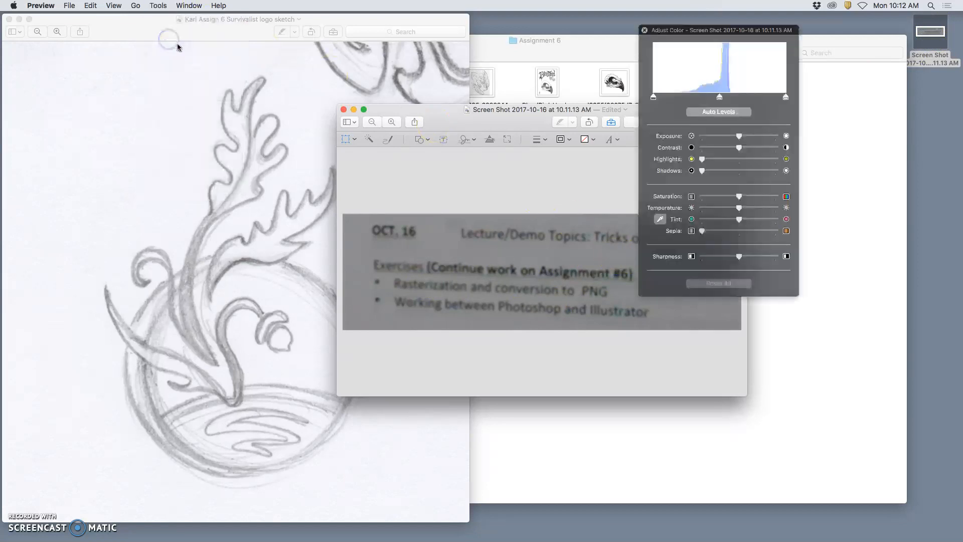
drag(737, 29, 818, 42)
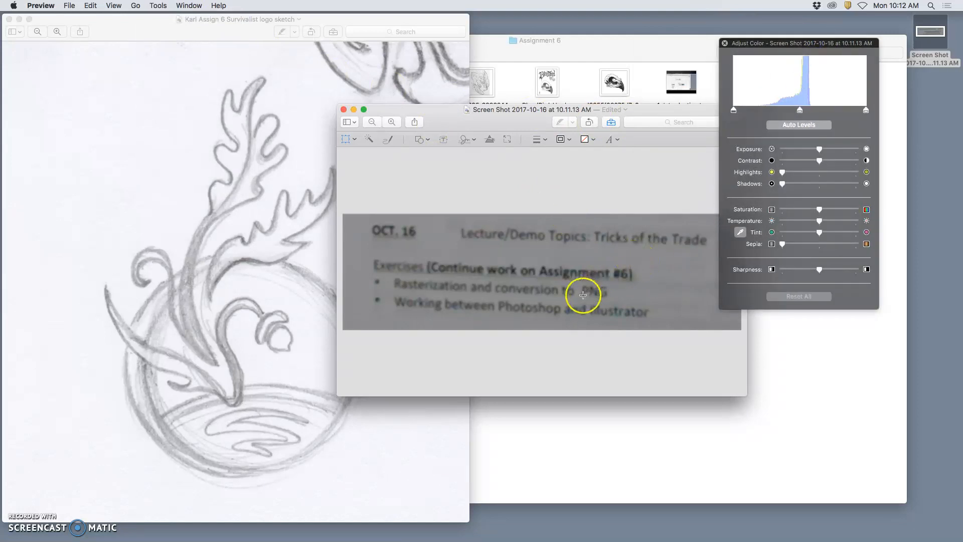
Examine the individual pixels of the lettering around the word Assignment in the unadjusted screenshot.
key(super+plus)
key(super+plus)
key(super+plus)
key(super+plus)
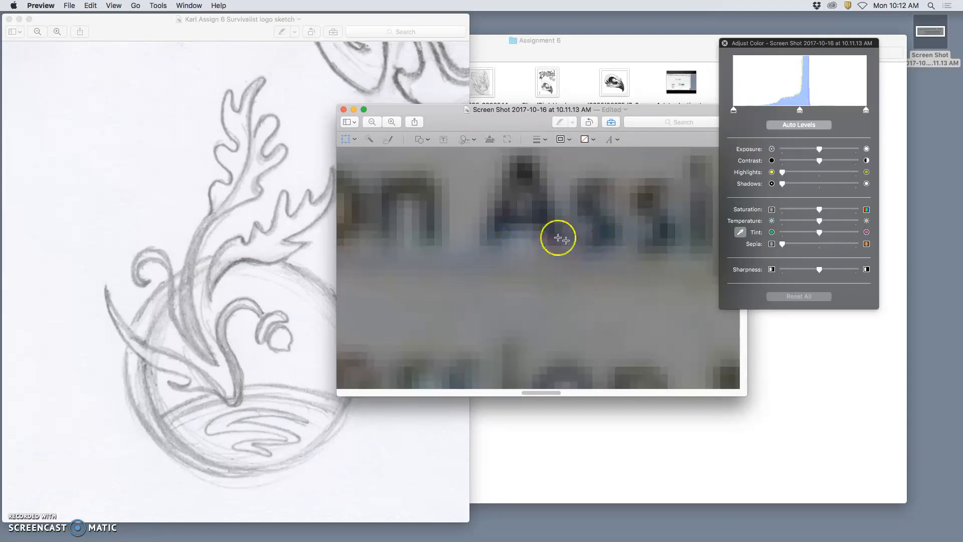
scroll(493, 257, down, 3)
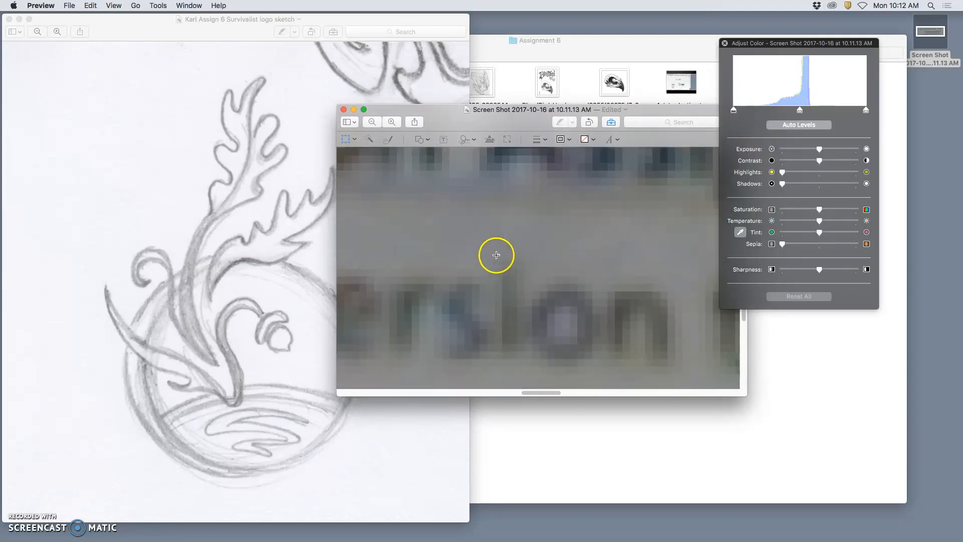
scroll(498, 254, down, 6)
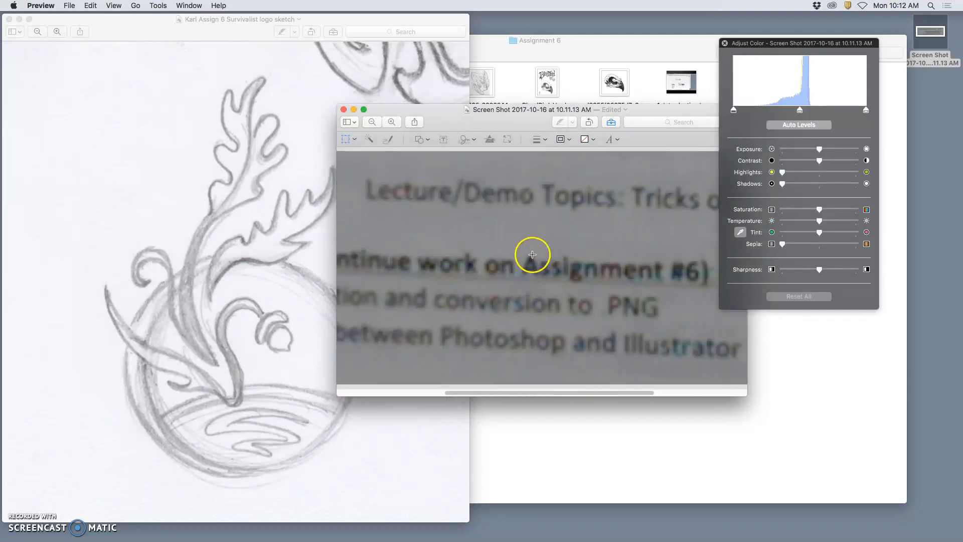
scroll(535, 254, down, 2)
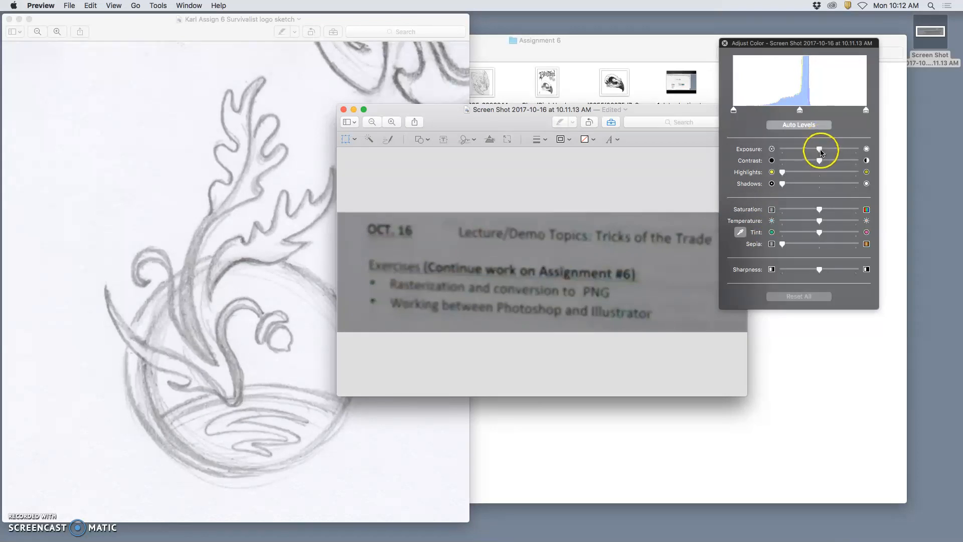
Apply Auto Levels to the screenshot and reduce its saturation to the minimum.
click(799, 124)
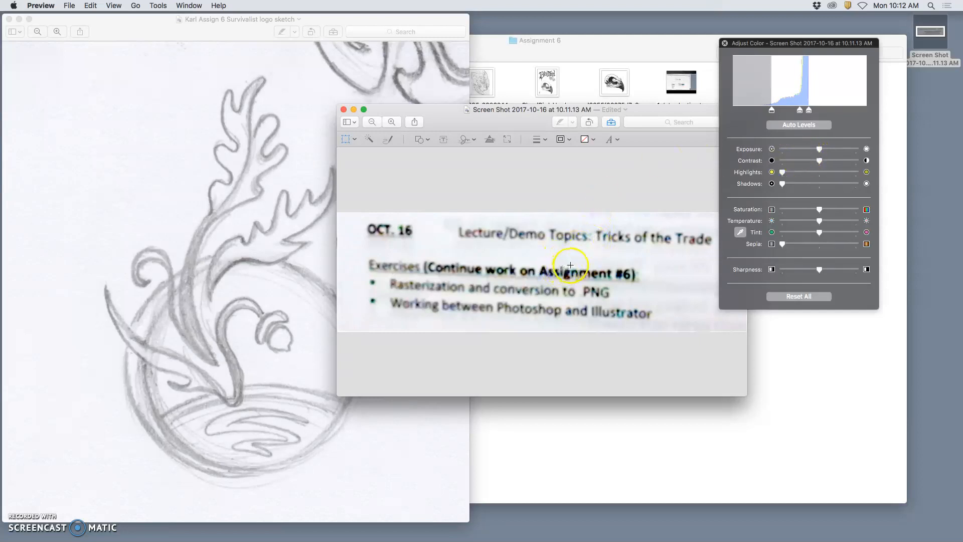
scroll(571, 264, up, 10)
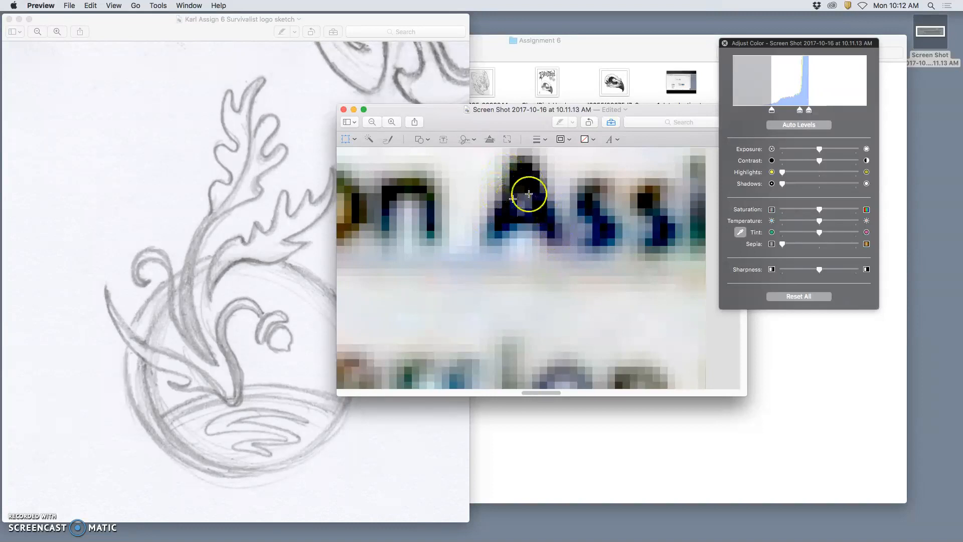
key(super+minus)
key(super+minus)
key(super+minus)
key(super+minus)
key(super+minus)
key(super+minus)
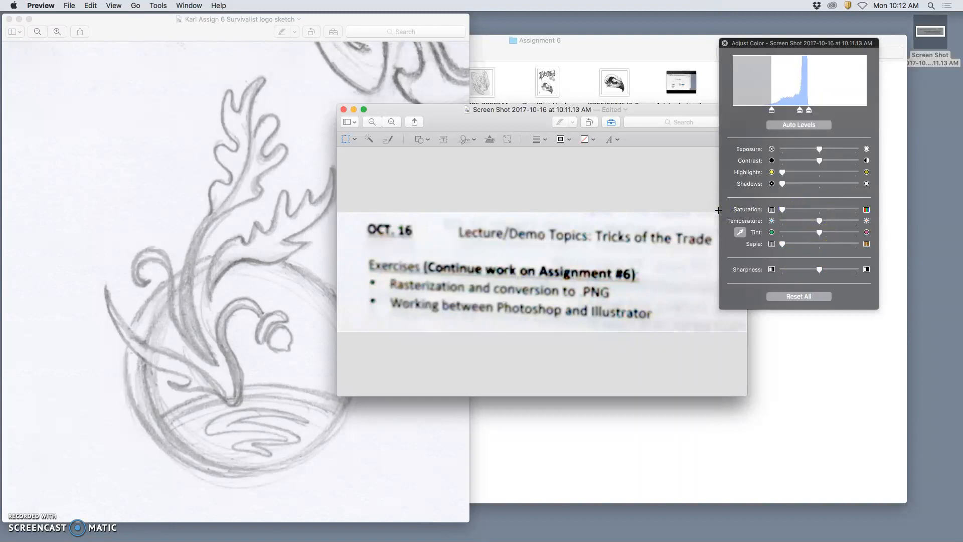
Examine the desaturated pixels of the word Assignment up close and compare them with the whole text.
key(super+plus)
key(super+plus)
key(super+plus)
key(super+plus)
key(super+plus)
key(super+plus)
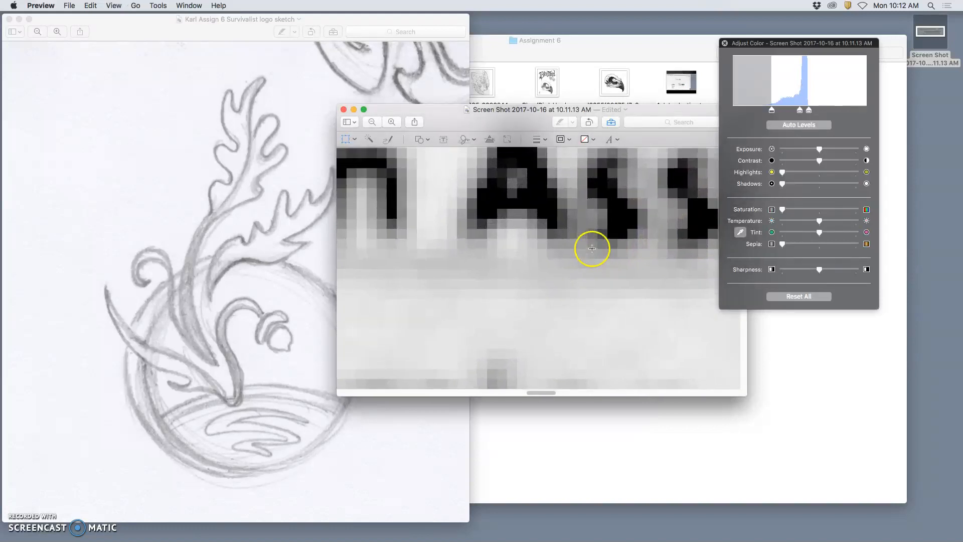
key(super+minus)
key(super+minus)
key(super+minus)
key(super+minus)
key(super+minus)
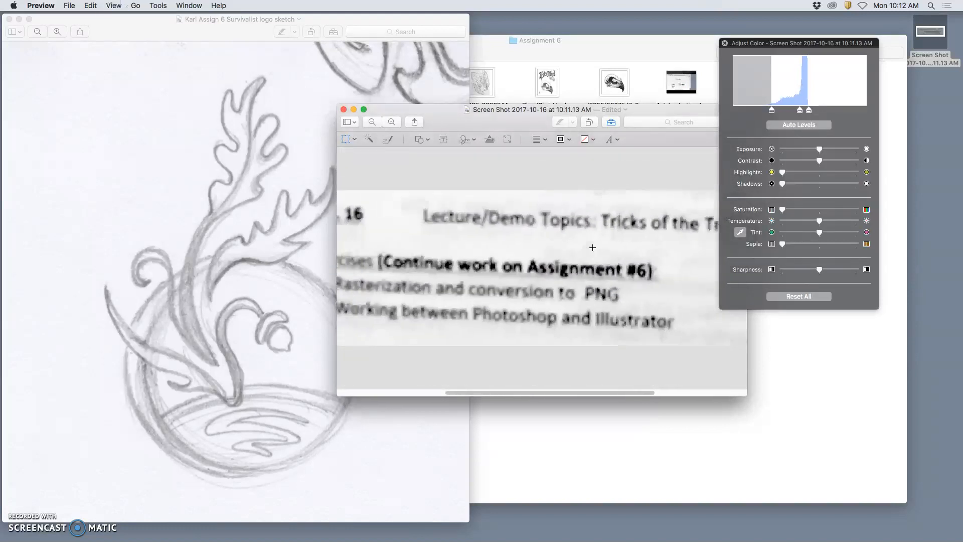
Raise the screenshot's sharpness to nearly the maximum and inspect the effect on the pixels of the word Assignment.
drag(819, 270, 855, 271)
key(super+plus)
key(super+plus)
key(super+plus)
key(super+plus)
key(super+plus)
key(super+plus)
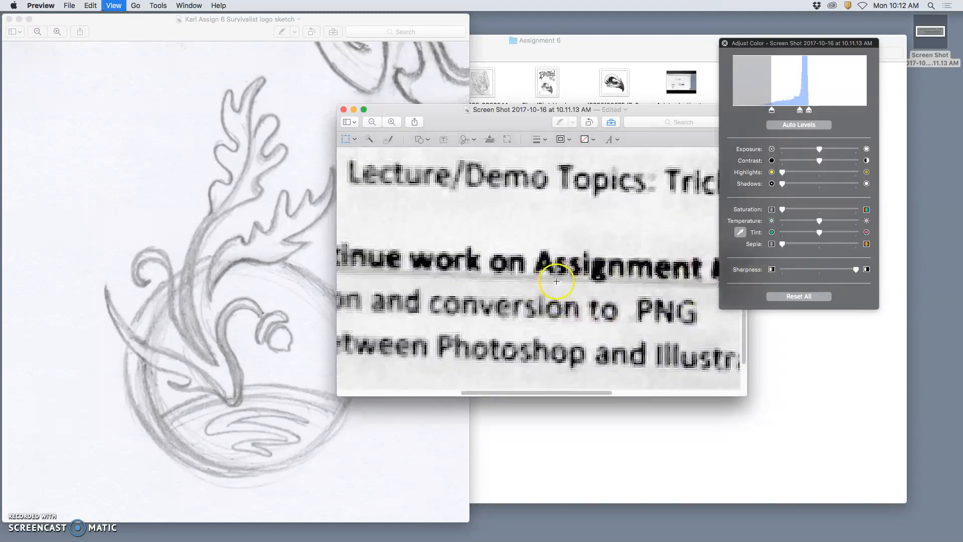
key(super+plus)
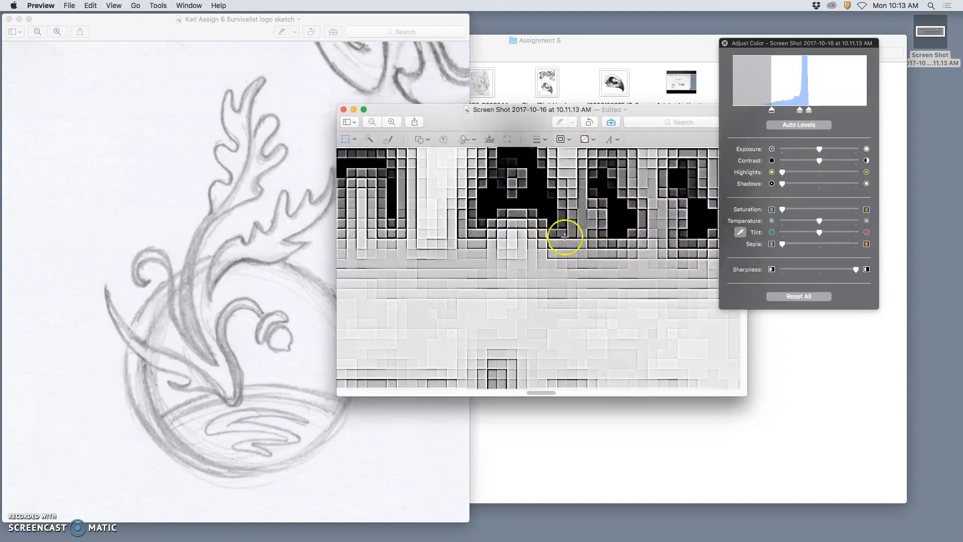
scroll(562, 230, up, 3)
scroll(569, 237, up, 2)
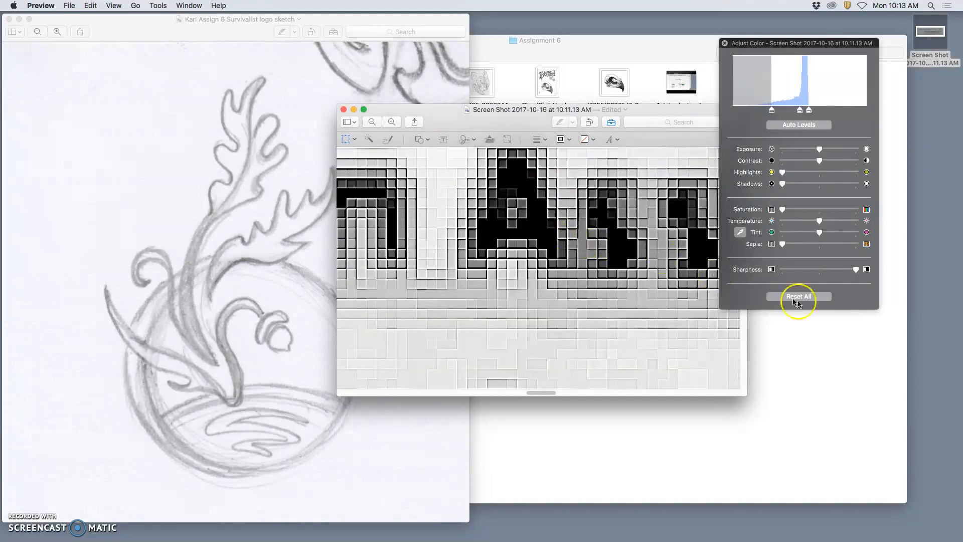
Return the screenshot's sharpness to the middle setting and close the file after reviewing the whole text.
drag(849, 271, 818, 271)
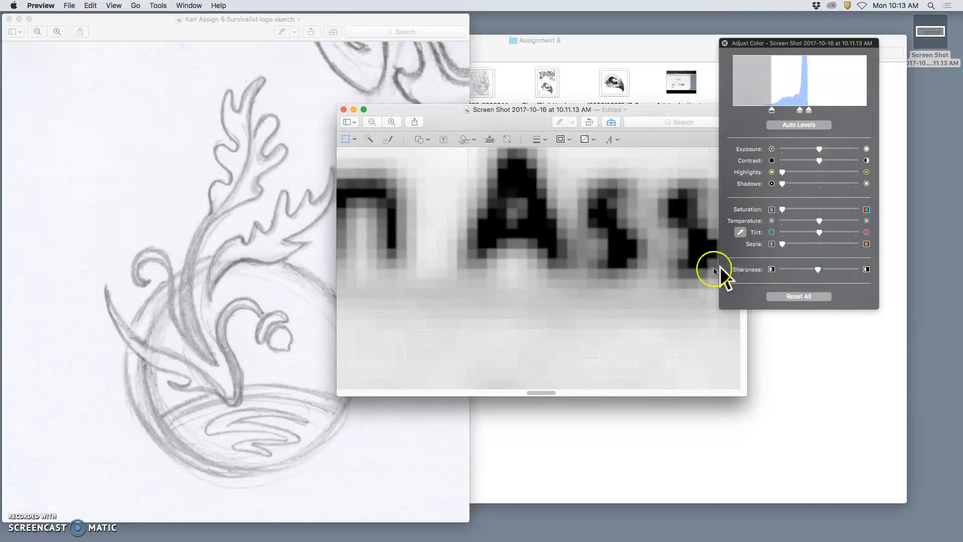
key(super+minus)
key(super+minus)
key(super+minus)
key(super+minus)
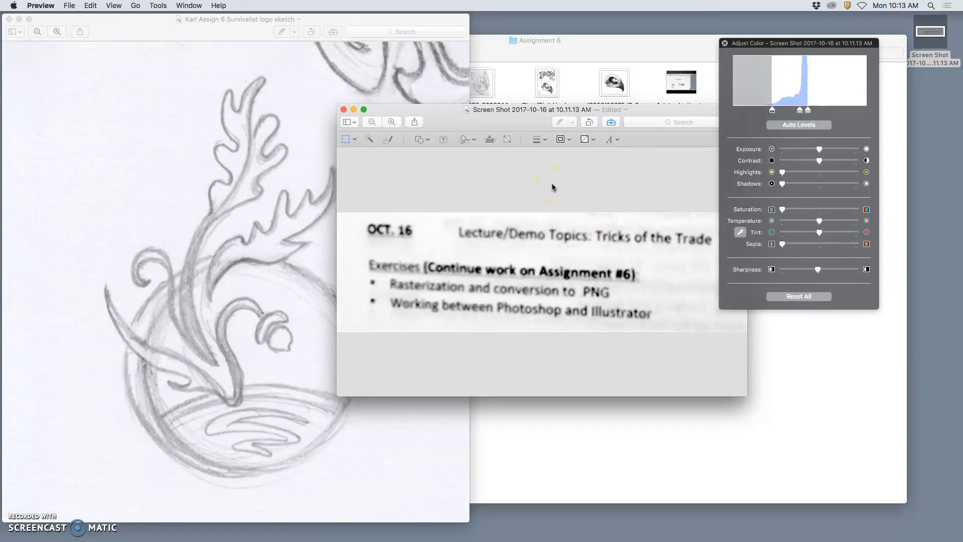
click(344, 110)
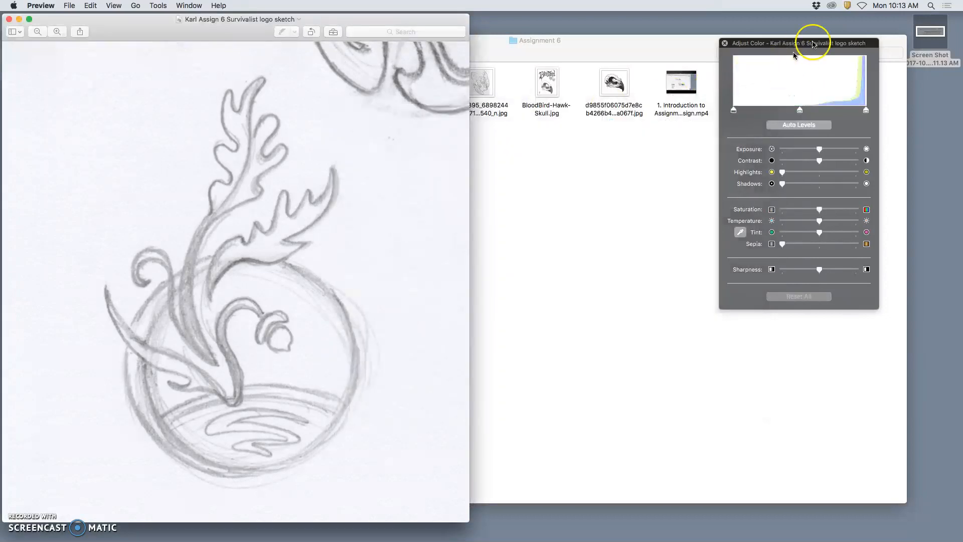
Reopen the class schedule screenshot from the desktop and enlarge its window to fill most of the screen.
double_click(935, 35)
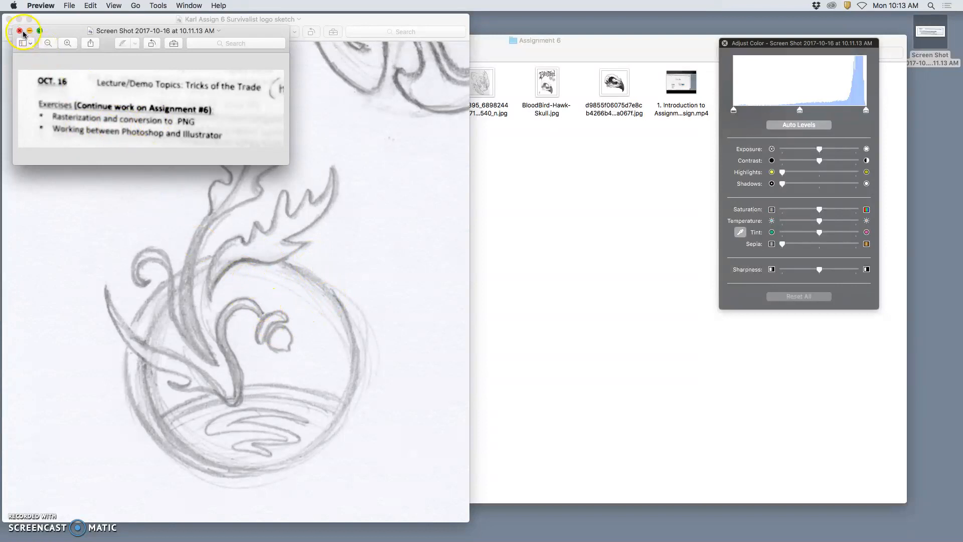
key(super+plus)
key(super+plus)
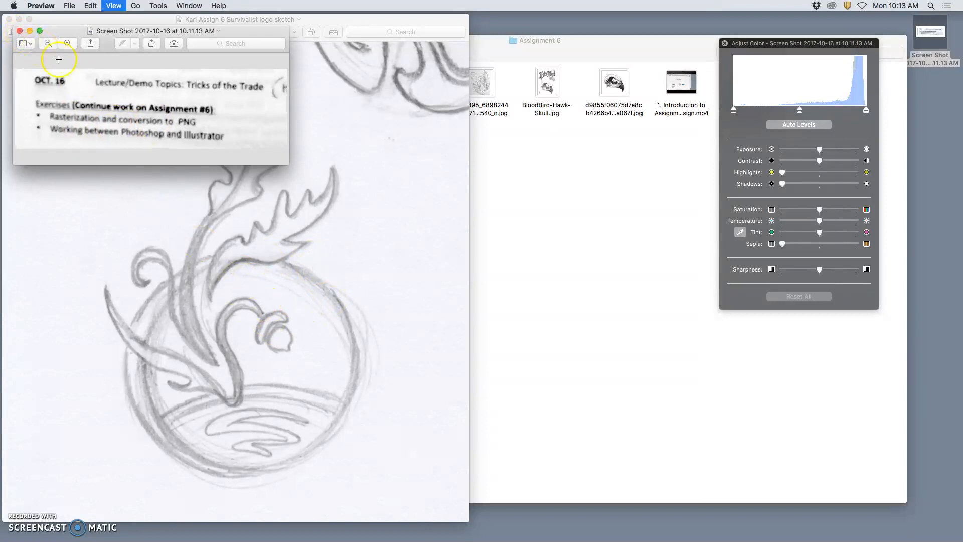
drag(290, 166, 652, 474)
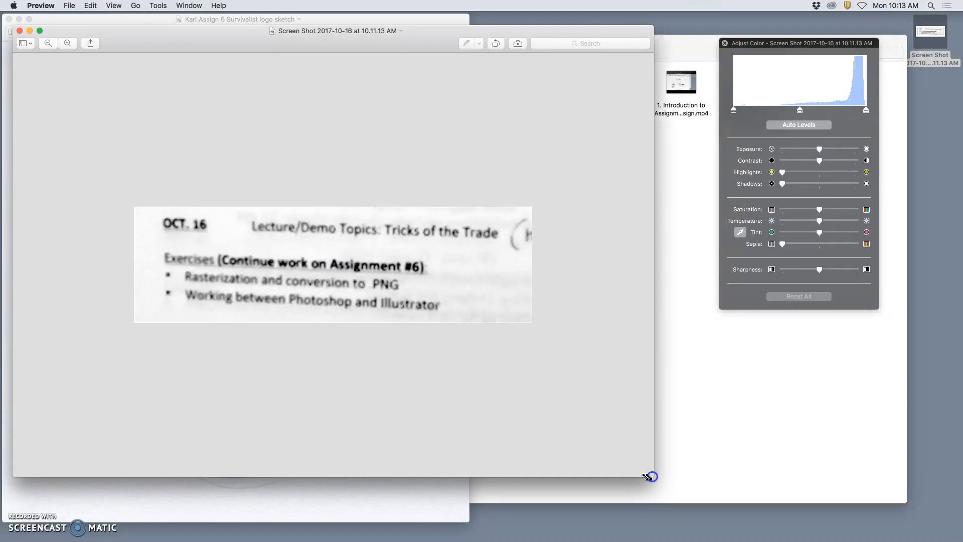
Examine the individual grey pixels forming the start of the word Assignment in the reopened screenshot.
key(super+plus)
key(super+plus)
key(super+plus)
key(super+plus)
key(super+plus)
key(super+plus)
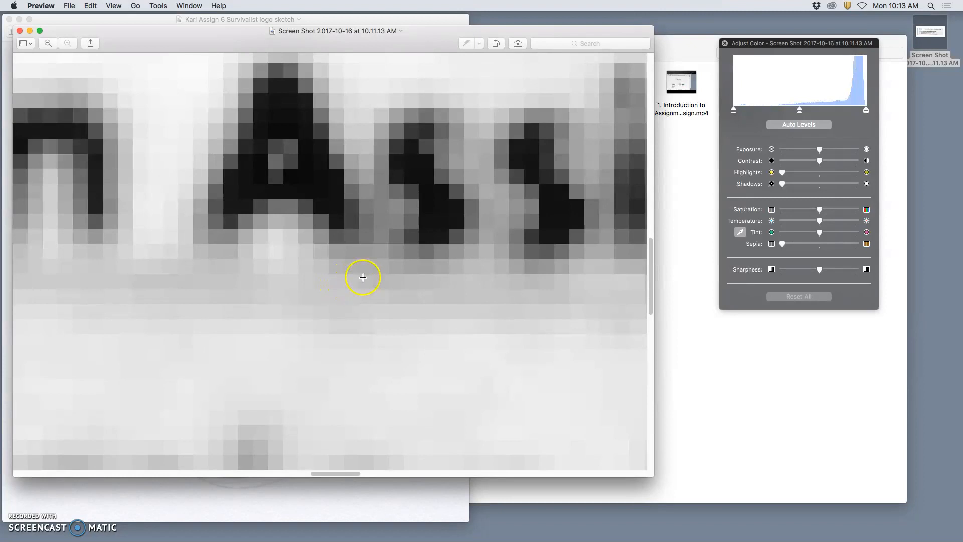
scroll(357, 247, up, 2)
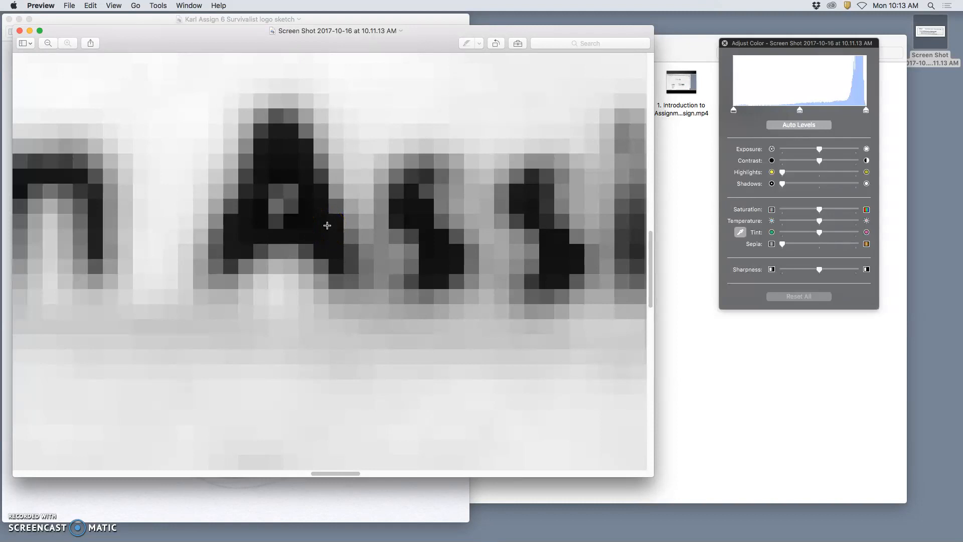
Review the full schedule text at a readable size and close the screenshot.
key(super+minus)
key(super+minus)
key(super+minus)
key(super+minus)
key(super+minus)
key(super+minus)
key(super+minus)
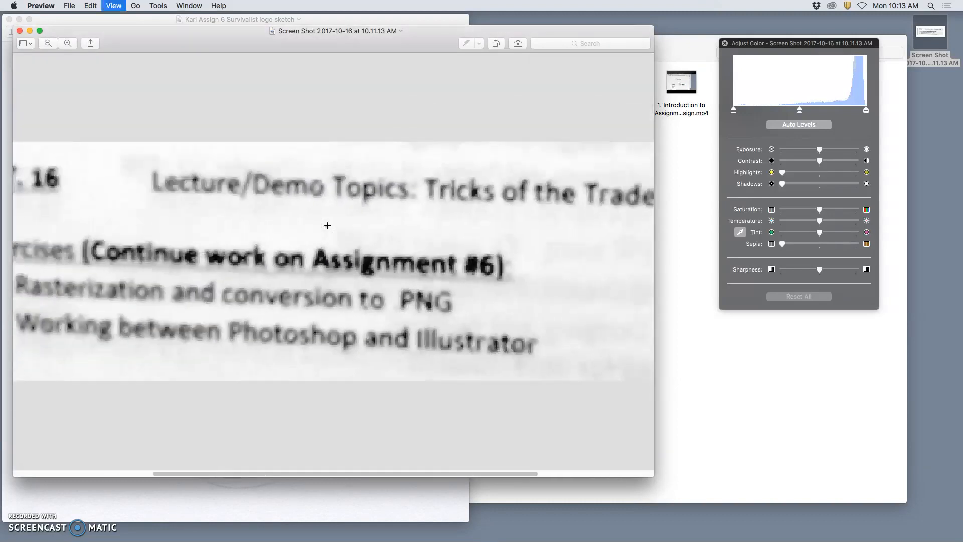
key(super+minus)
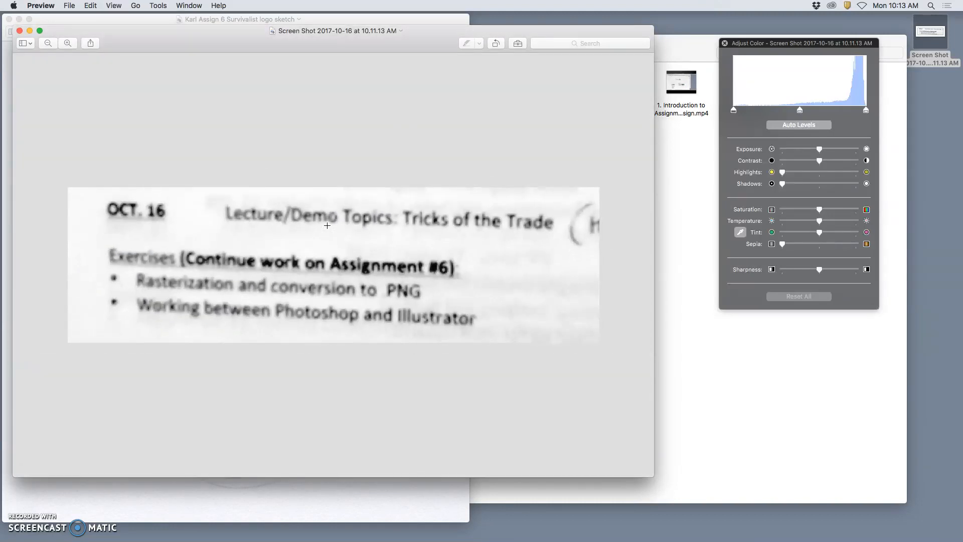
click(20, 33)
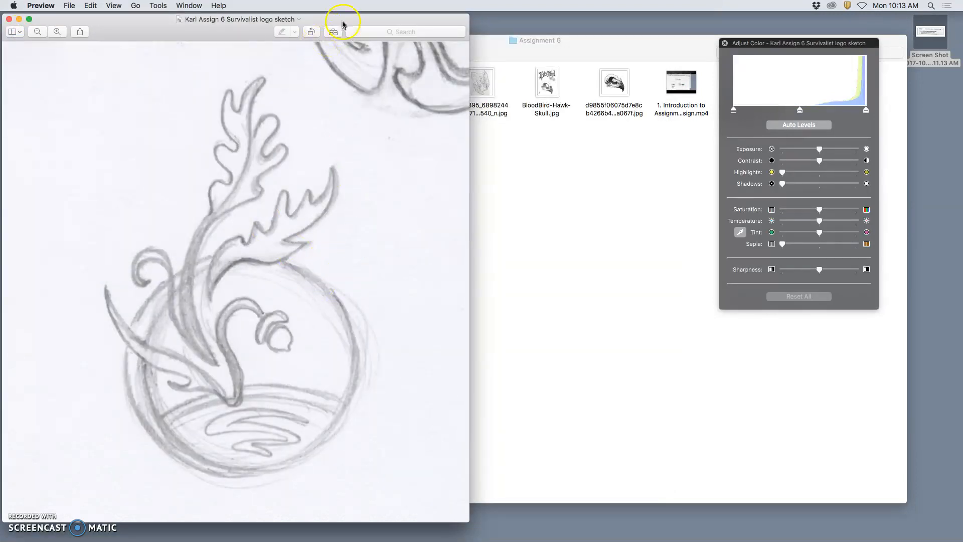
Move the Survivalist logo sketch window toward the middle of the desktop and examine the pencil lines above the acorn up close.
drag(343, 23, 476, 21)
scroll(433, 335, up, 10)
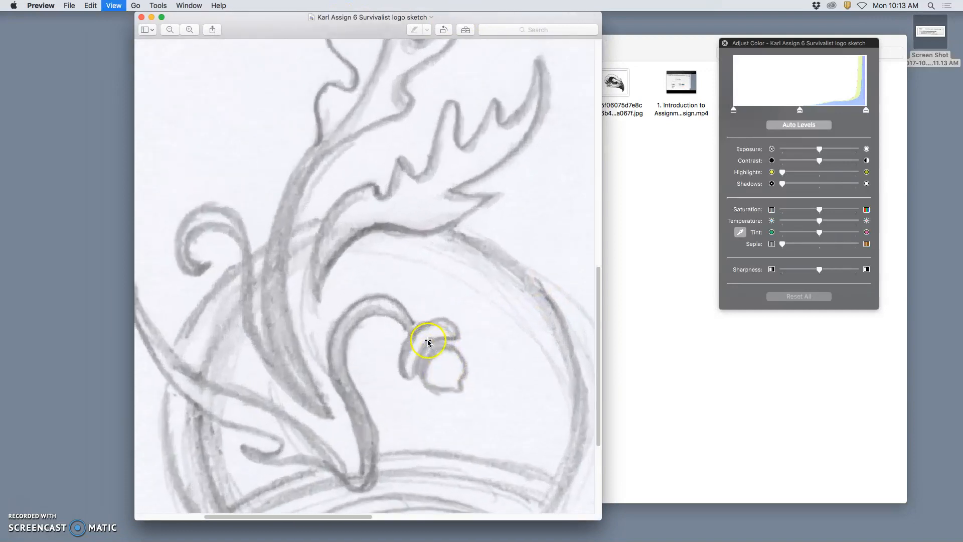
scroll(402, 283, up, 6)
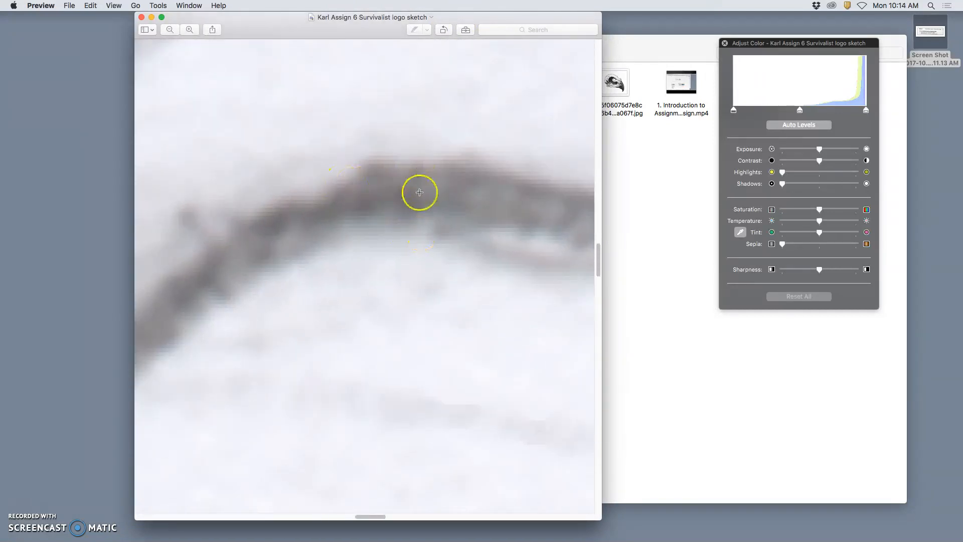
scroll(454, 256, down, 1)
scroll(455, 258, down, 5)
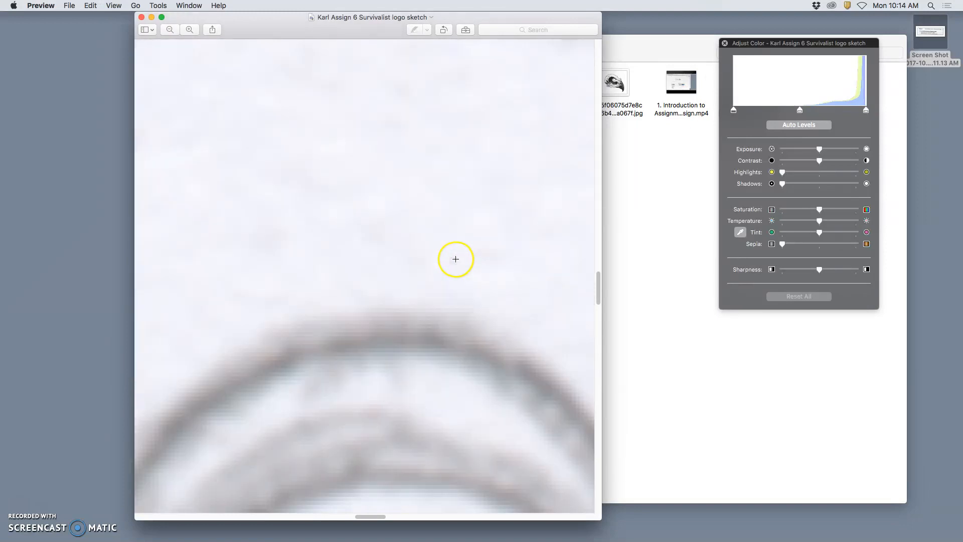
key(super+minus)
key(super+minus)
key(super+minus)
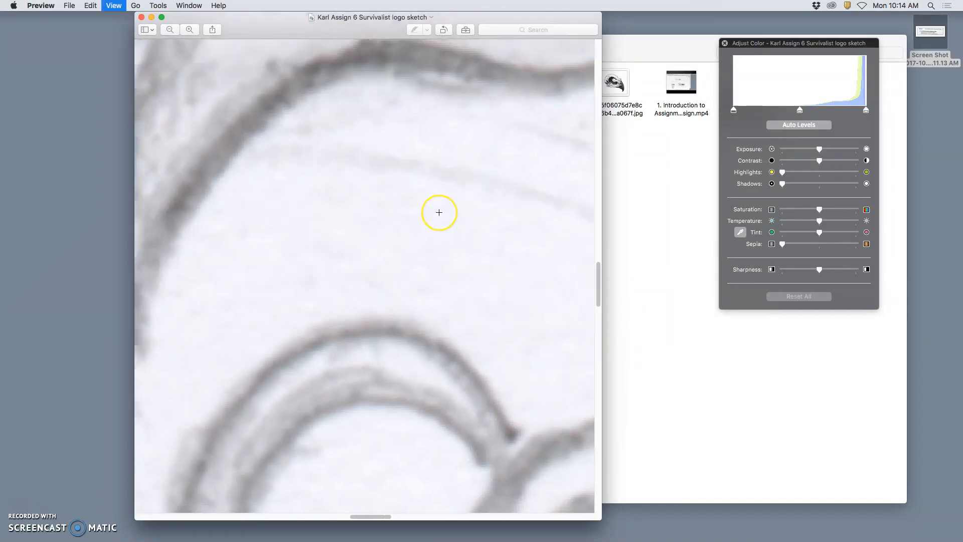
key(super+minus)
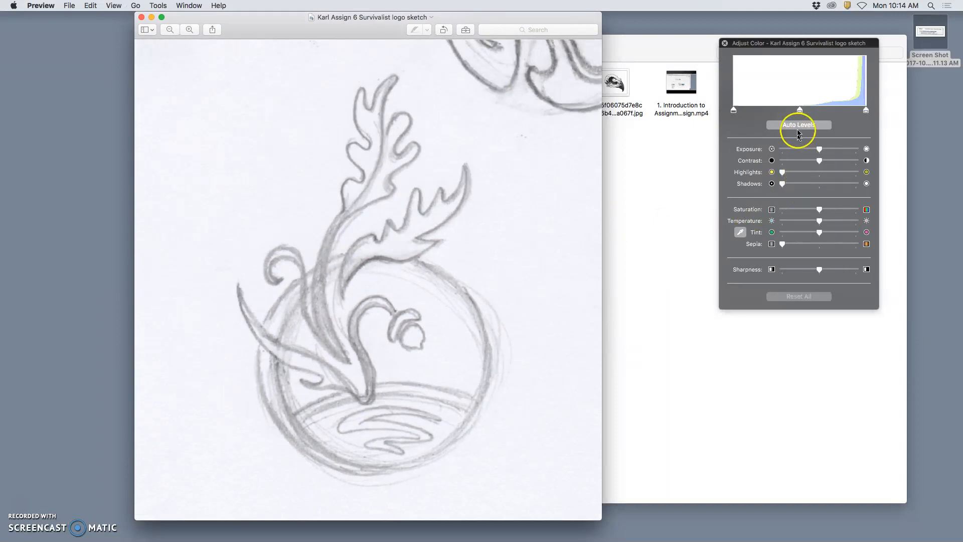
Adjust the logo sketch with Auto Levels, a lower white point, darker midtones, minimum saturation and maximum sharpness.
click(799, 126)
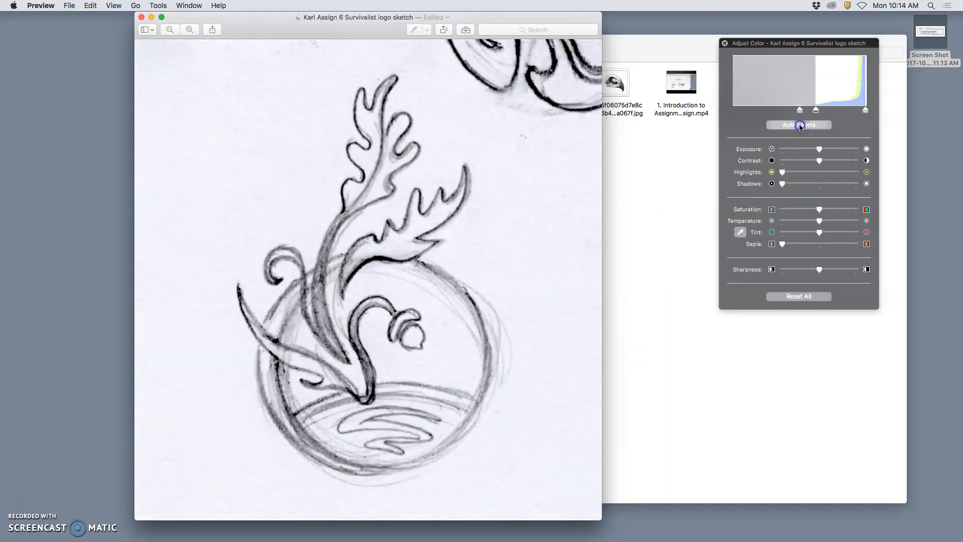
drag(866, 111, 849, 113)
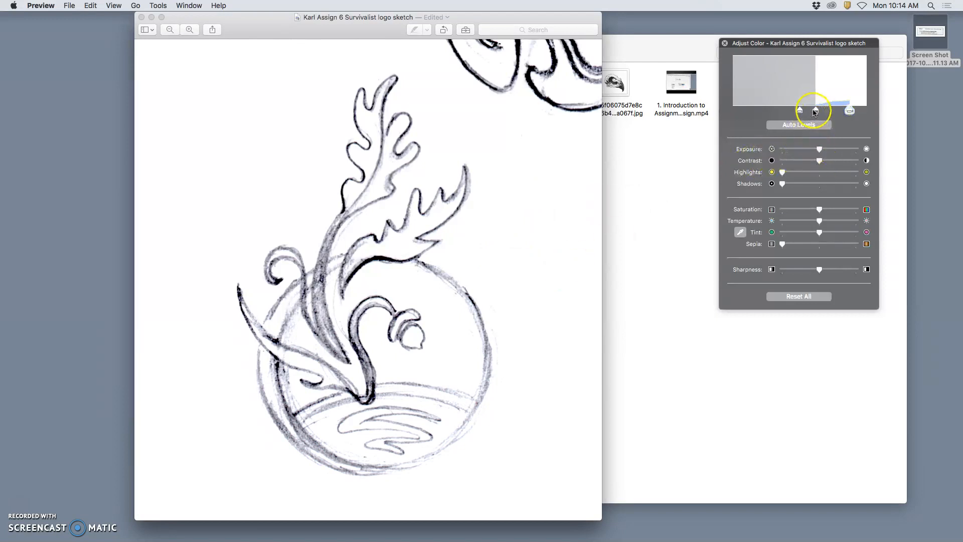
mouse_move(800, 113)
mouse_down()
mouse_move(852, 114)
mouse_move(833, 114)
mouse_up()
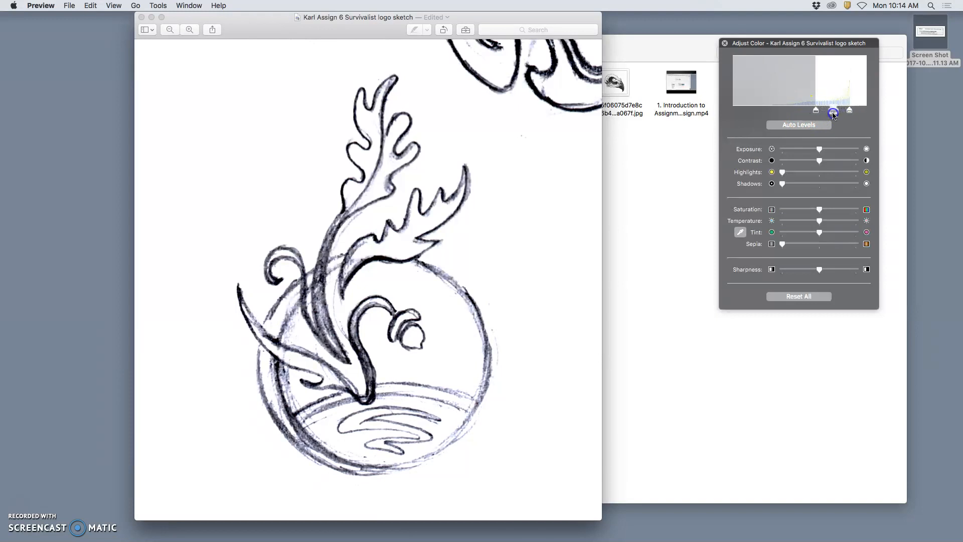
drag(819, 210, 744, 222)
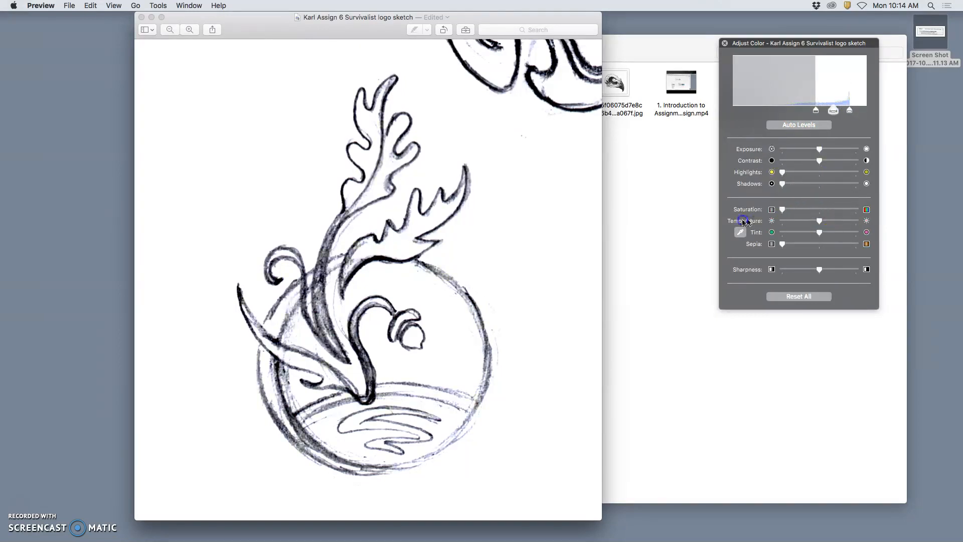
drag(866, 265, 881, 264)
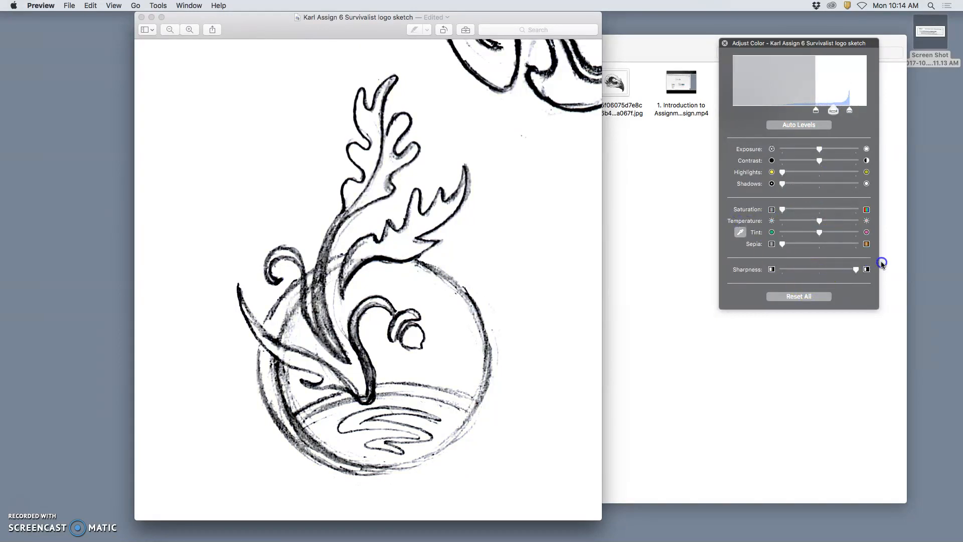
Examine the pixels of the adjusted sketch along the stems and leaf tips, and compare them with the whole drawing.
key(super+plus)
key(super+plus)
key(super+plus)
key(super+plus)
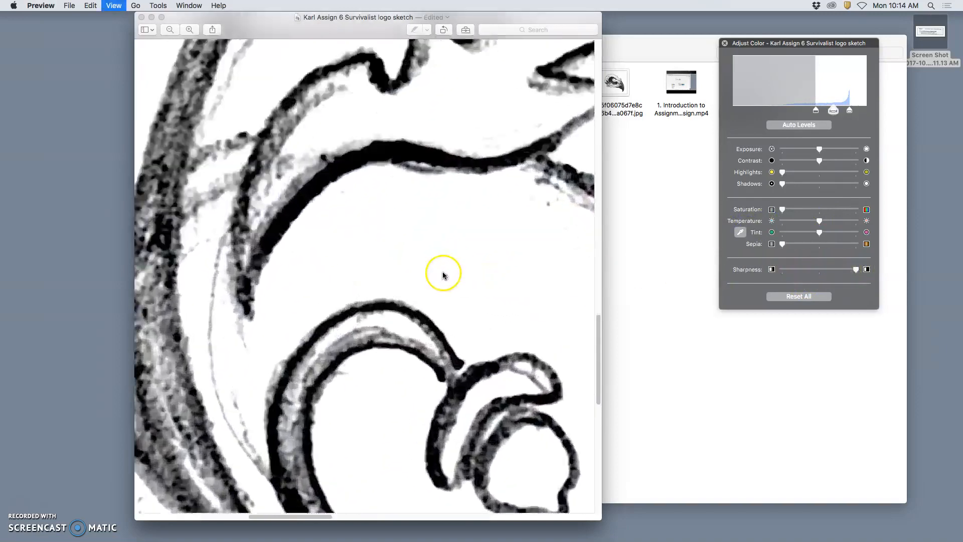
key(super+plus)
key(super+plus)
key(super+plus)
key(super+plus)
key(super+plus)
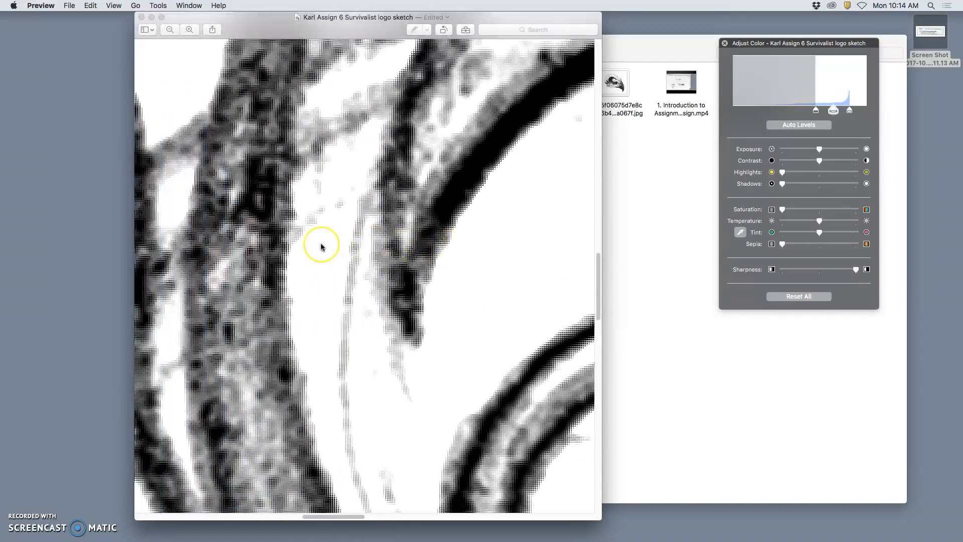
scroll(324, 246, down, 5)
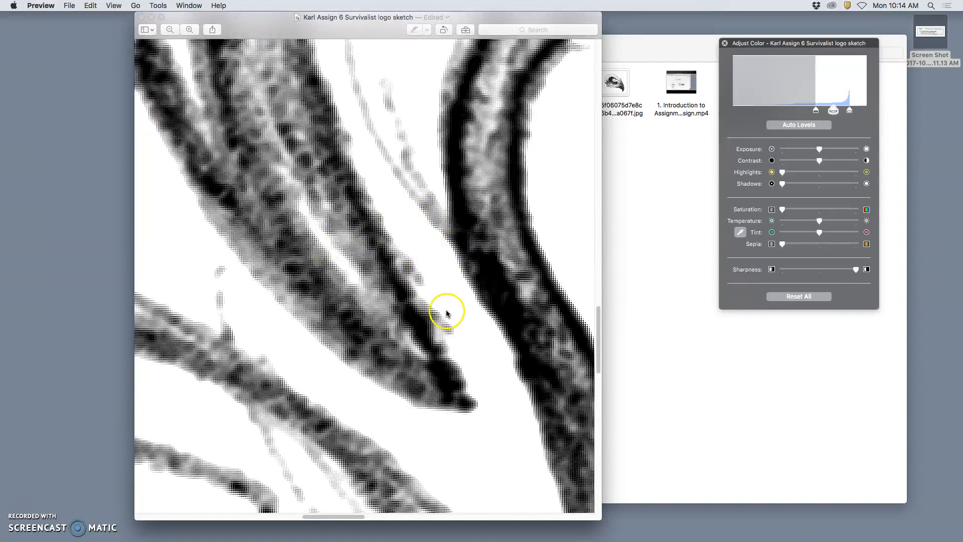
key(super+minus)
key(super+minus)
key(super+minus)
key(super+minus)
key(super+minus)
key(super+minus)
key(super+minus)
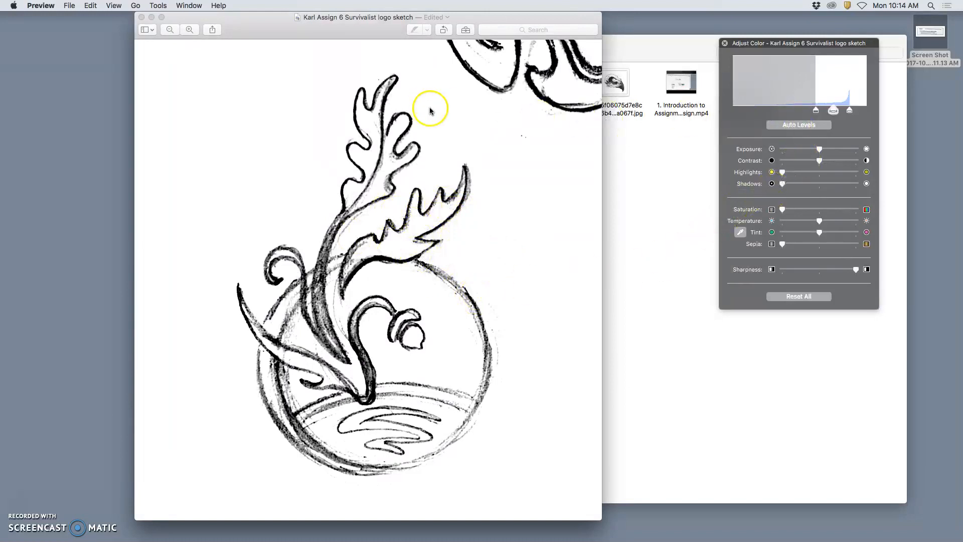
Close the adjusted sketch and the Adjust Color window, and move the screenshot from the desktop into the Assignment 6 folder.
click(142, 18)
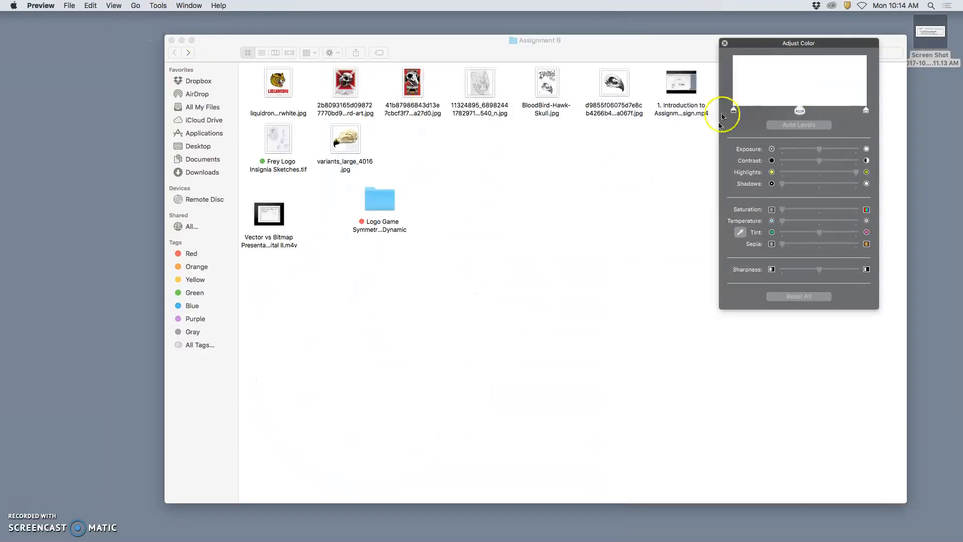
click(725, 44)
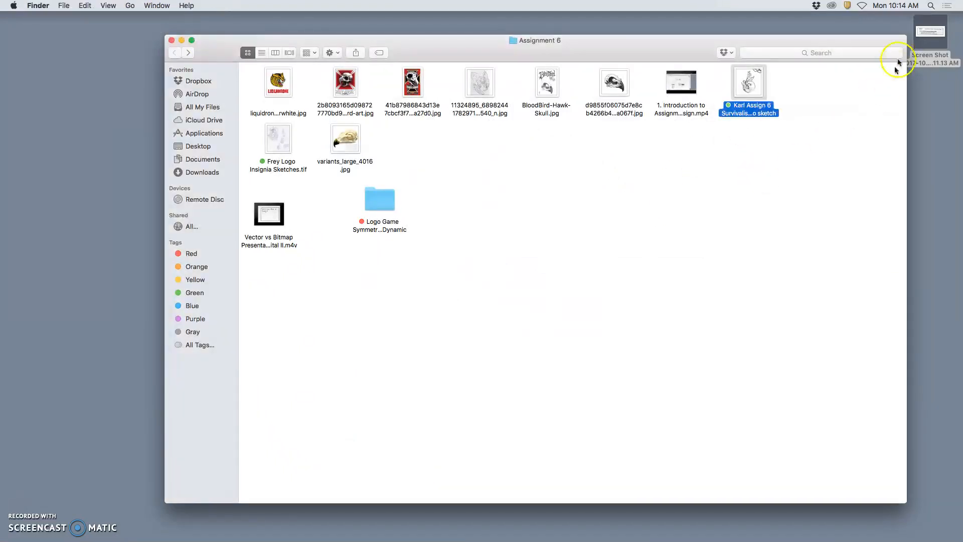
drag(933, 37, 502, 270)
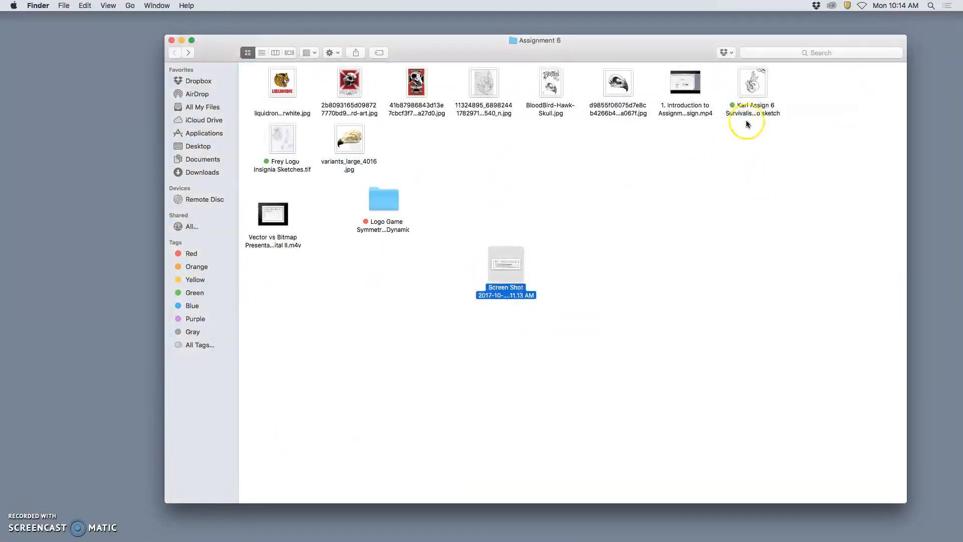
Open the Survivalist logo sketch from the Assignment 6 folder in Photoshop.
right_click(756, 86)
mouse_move(807, 98)
click(716, 149)
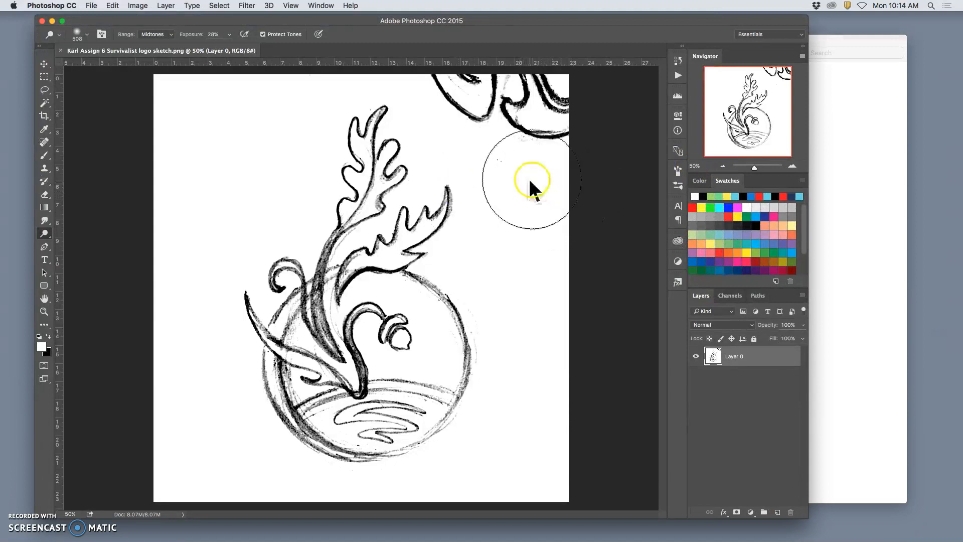
Choose the Lasso tool with the default black and white colors, and flatten the sketch image.
click(44, 90)
click(39, 337)
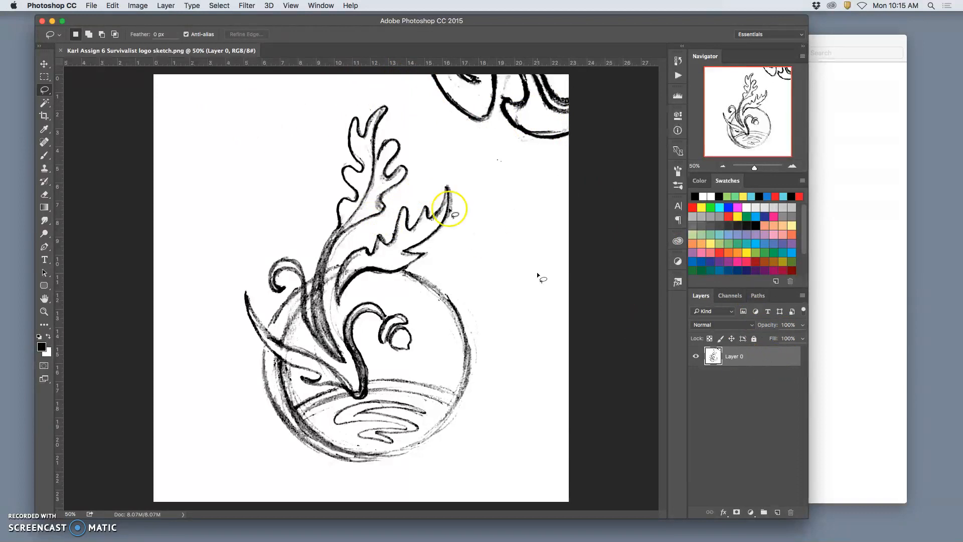
click(165, 6)
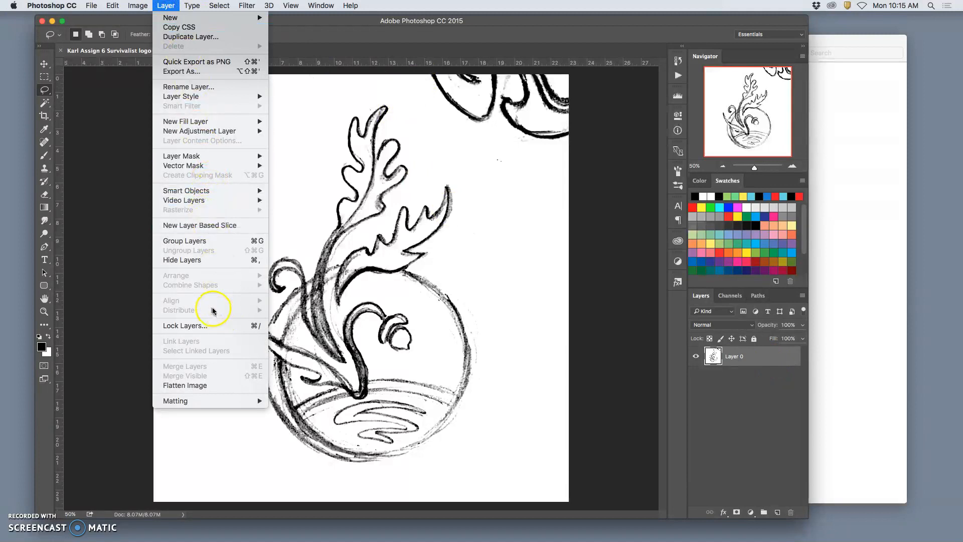
click(198, 385)
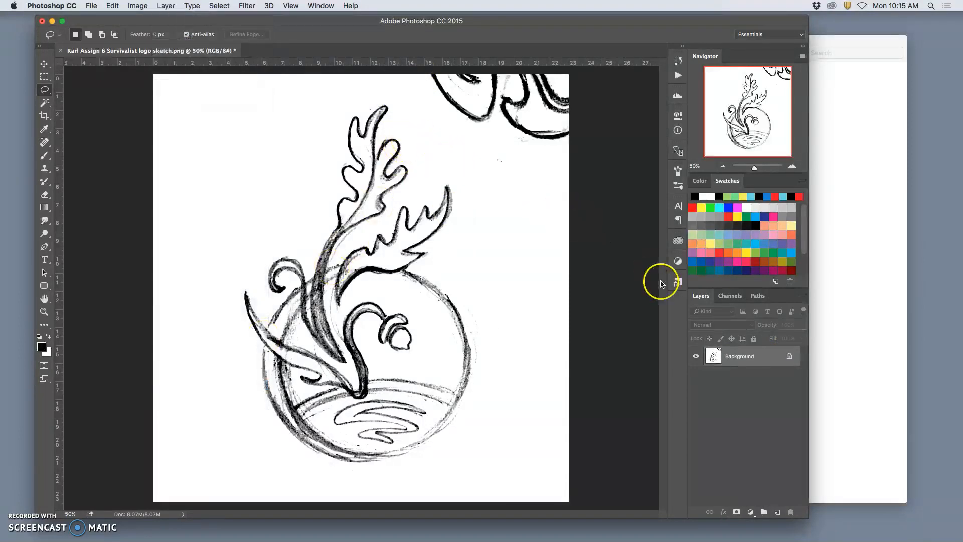
Lasso the stray drawing fragments in the image's upper-right corner, fill them with White, and deselect.
mouse_move(596, 152)
mouse_down()
mouse_move(542, 188)
mouse_move(459, 171)
mouse_up()
drag(612, 164, 609, 166)
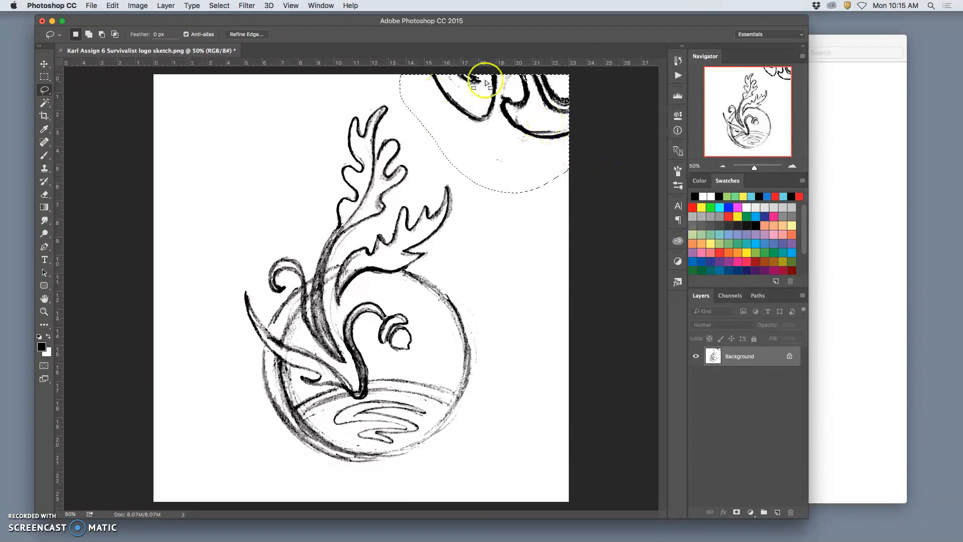
key(shift+BackSpace)
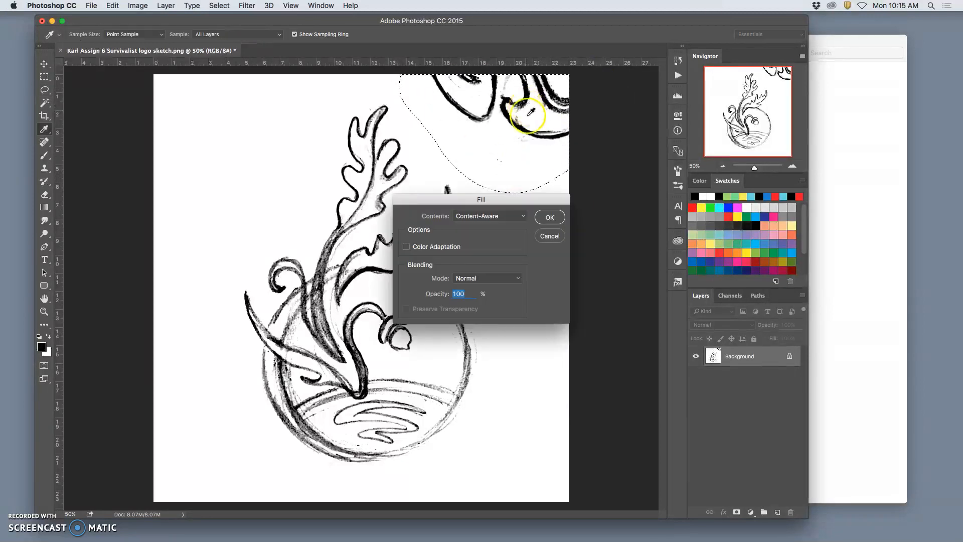
click(491, 216)
click(474, 264)
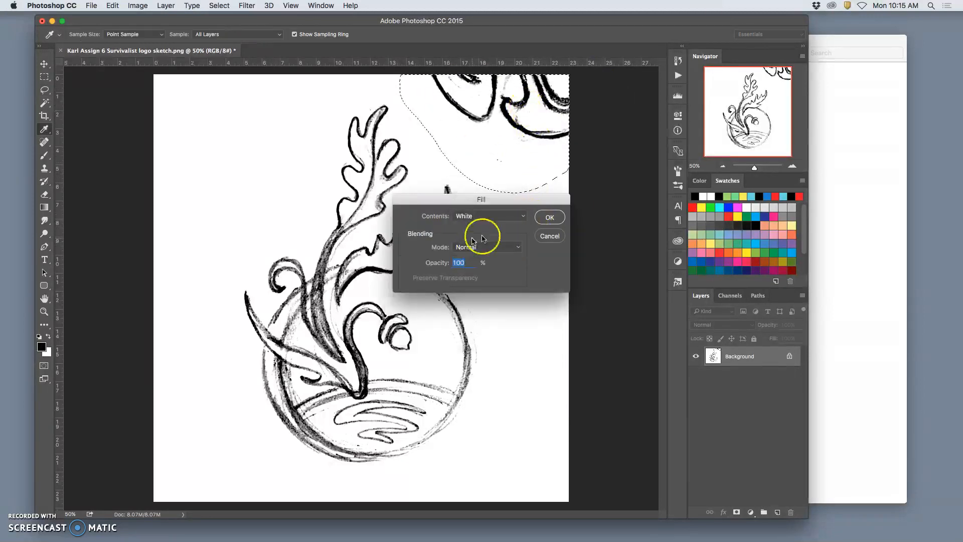
click(549, 217)
key(l)
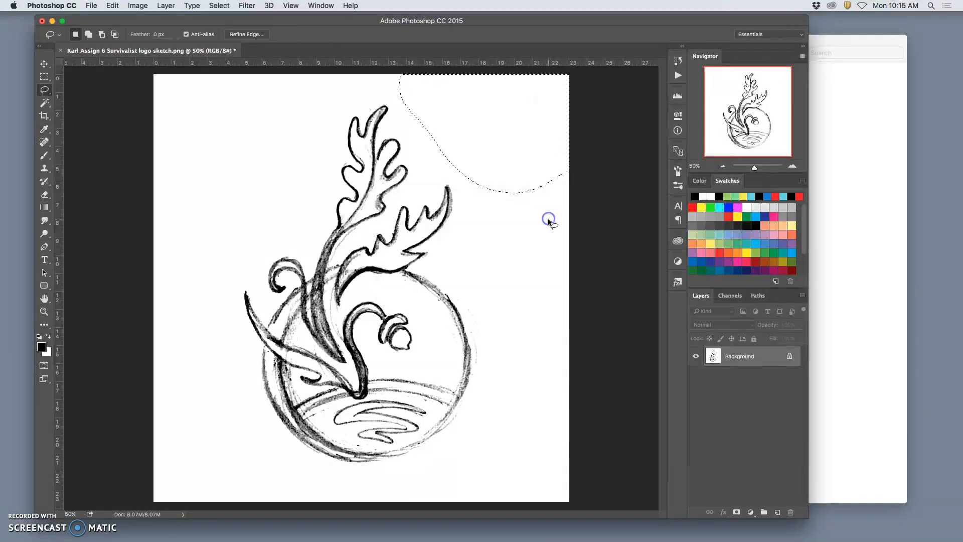
click(536, 230)
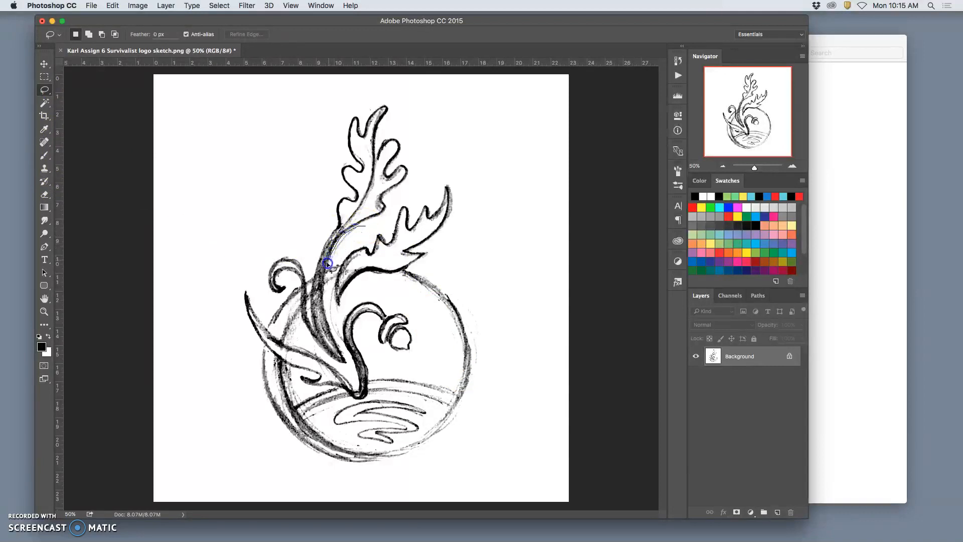
Lasso and fill with white the faint marks between the main stem and right leaf, and those outside the circle's right edge.
drag(360, 237, 361, 235)
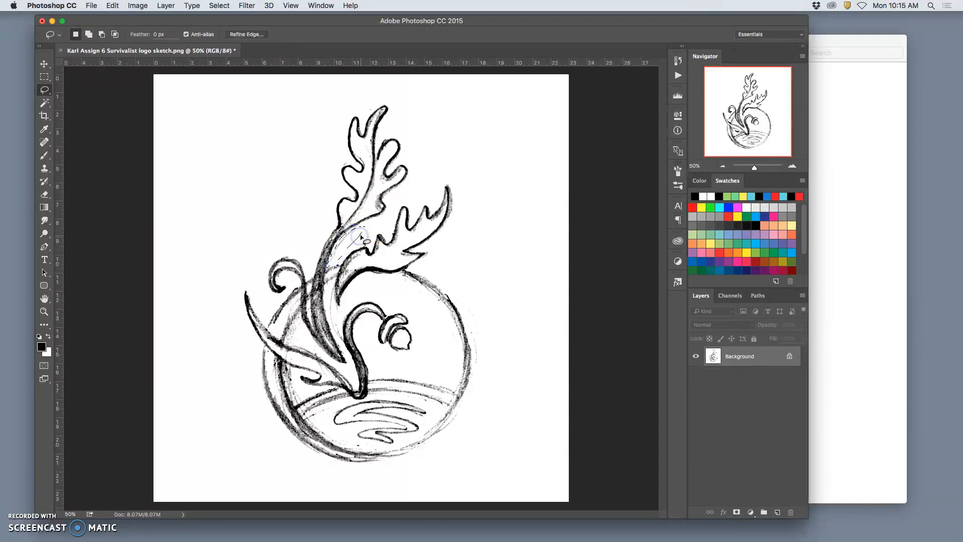
key(shift+BackSpace)
click(548, 220)
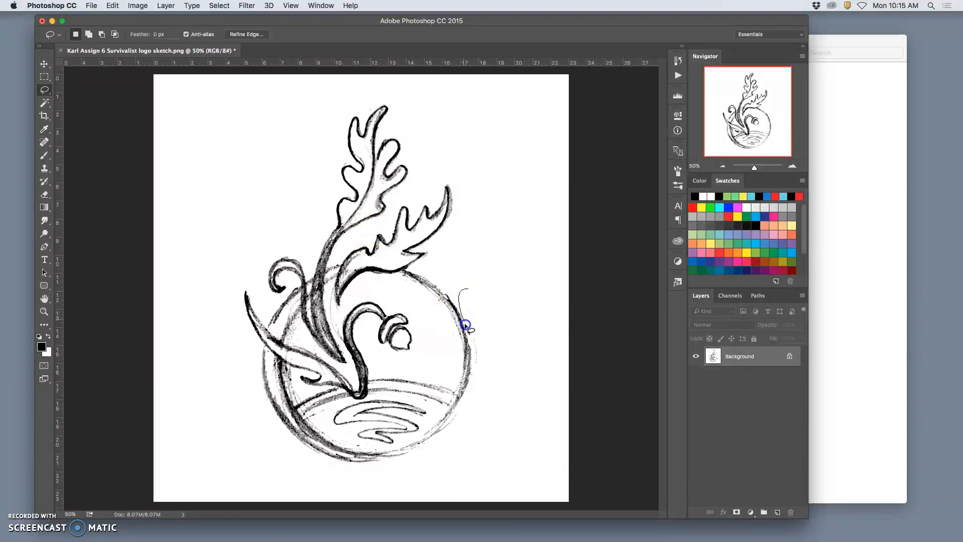
mouse_move(484, 387)
mouse_down()
mouse_move(484, 301)
mouse_move(466, 289)
mouse_up()
key(shift+BackSpace)
click(546, 216)
Lasso and fill with white the stray marks between the main stem and acorn stem, and those above the lower-left leaf.
click(335, 284)
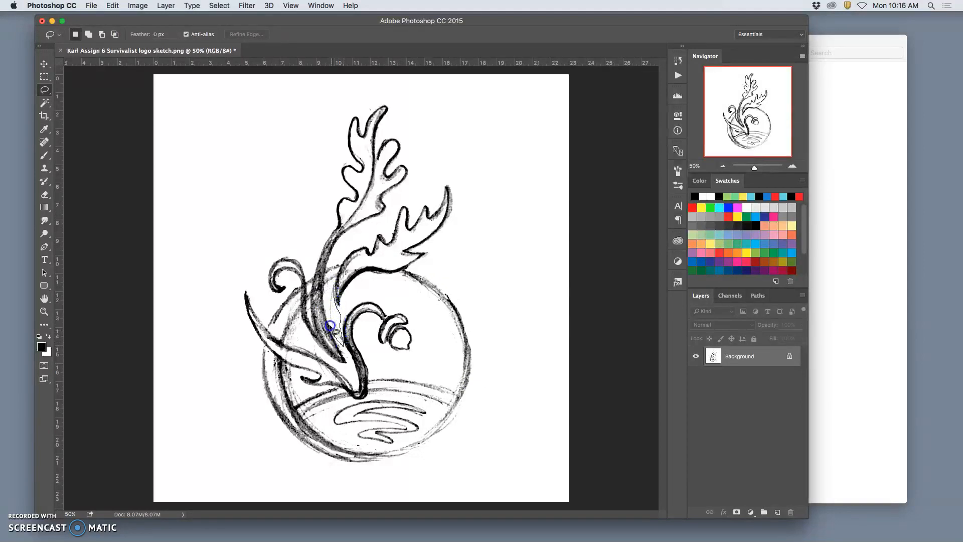
key(shift+BackSpace)
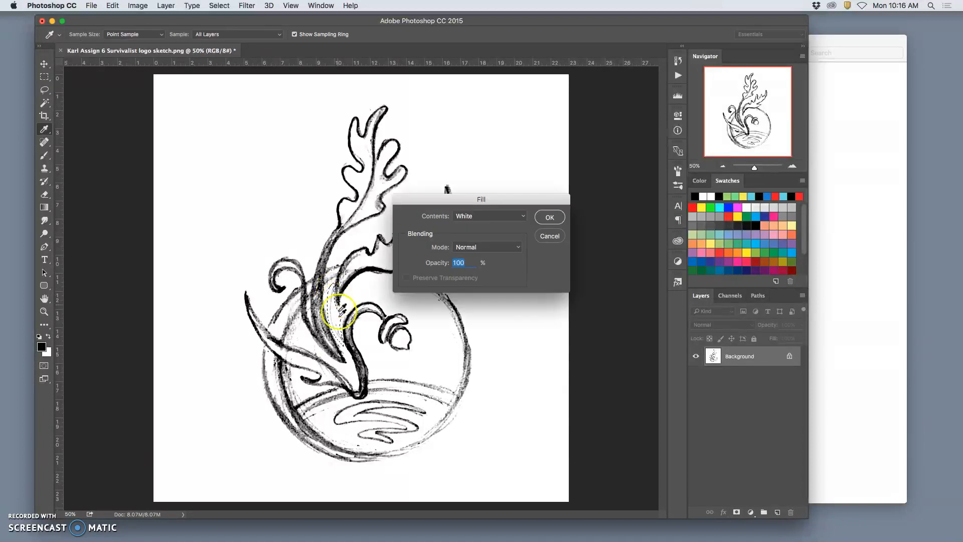
click(549, 216)
click(299, 313)
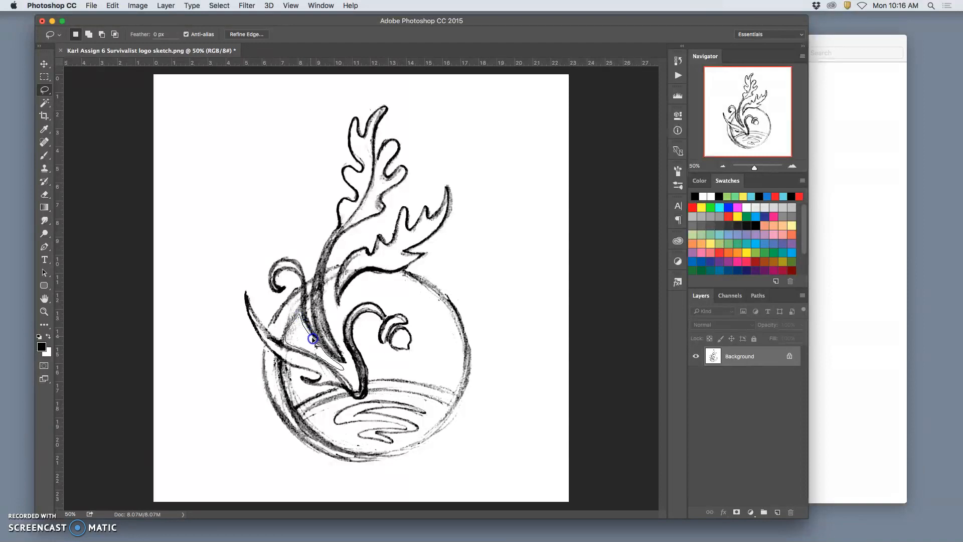
drag(313, 339, 322, 365)
key(shift+BackSpace)
click(550, 217)
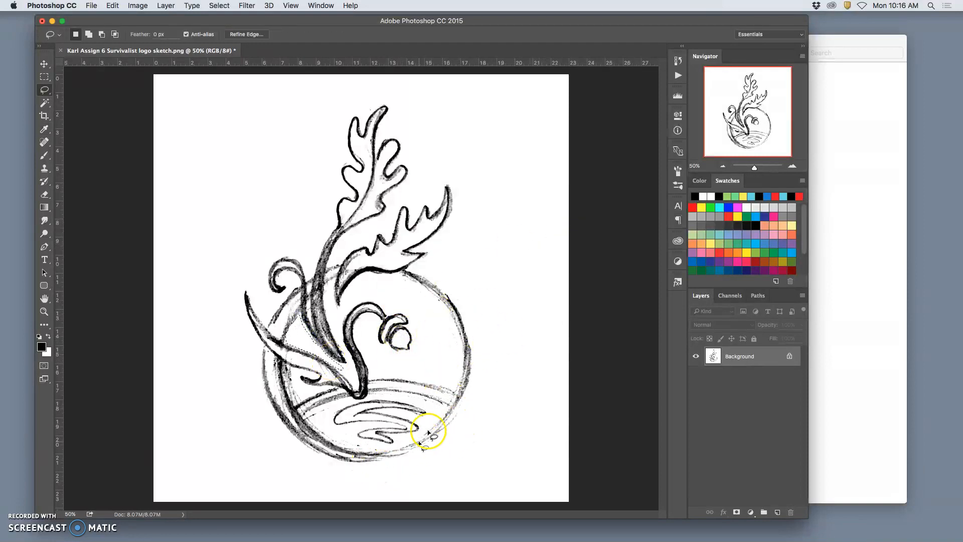
Deselect, duplicate the sketch onto a new layer, and add a white-filled layer between the copy and the Background.
key(super+d)
key(super+j)
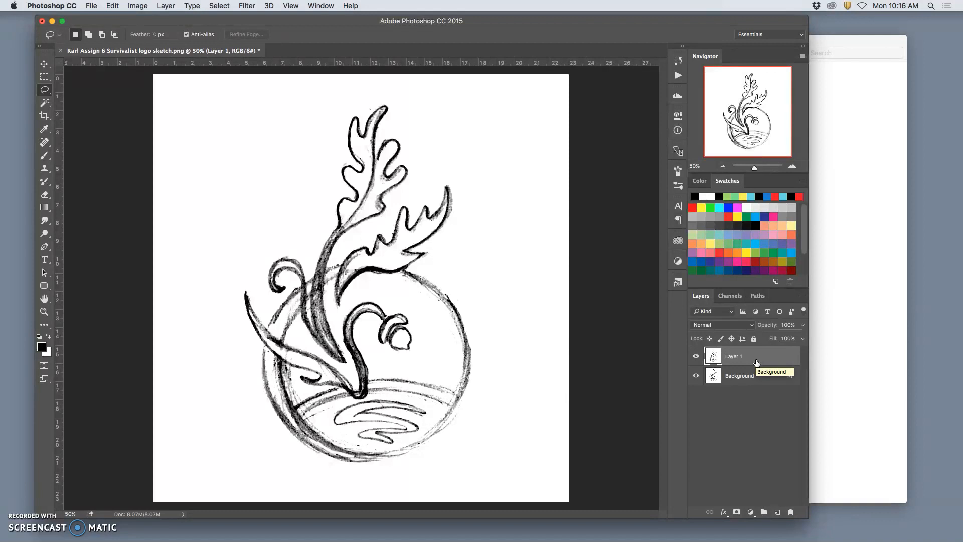
click(762, 378)
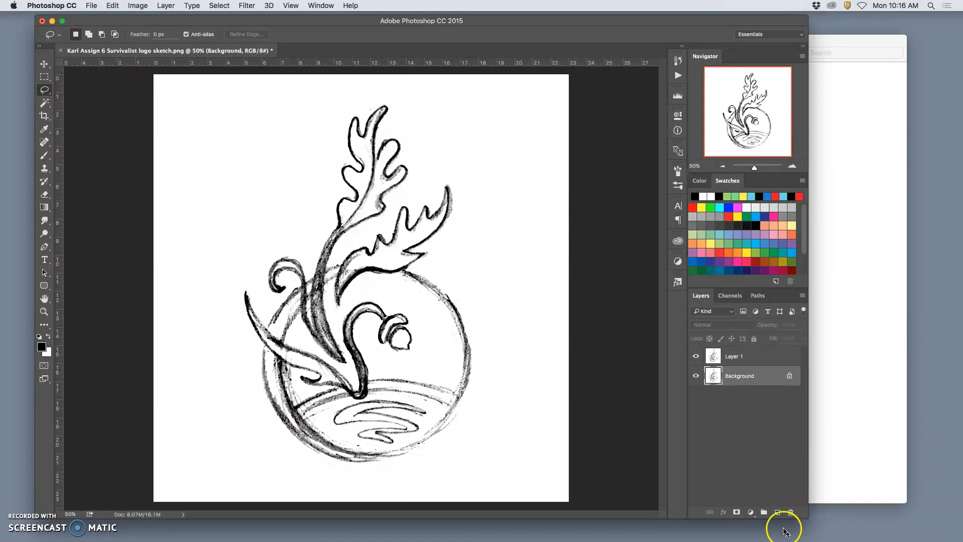
click(778, 512)
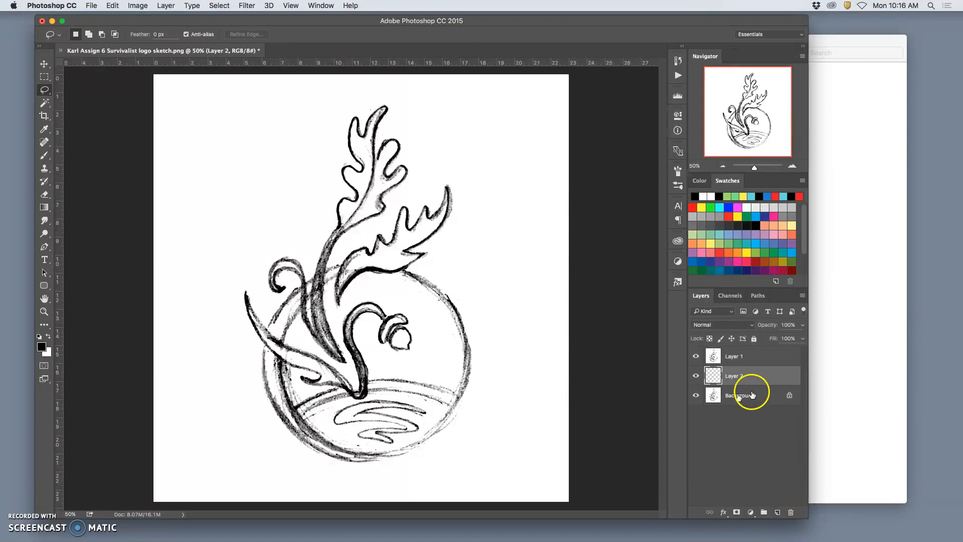
click(114, 6)
click(133, 158)
click(552, 215)
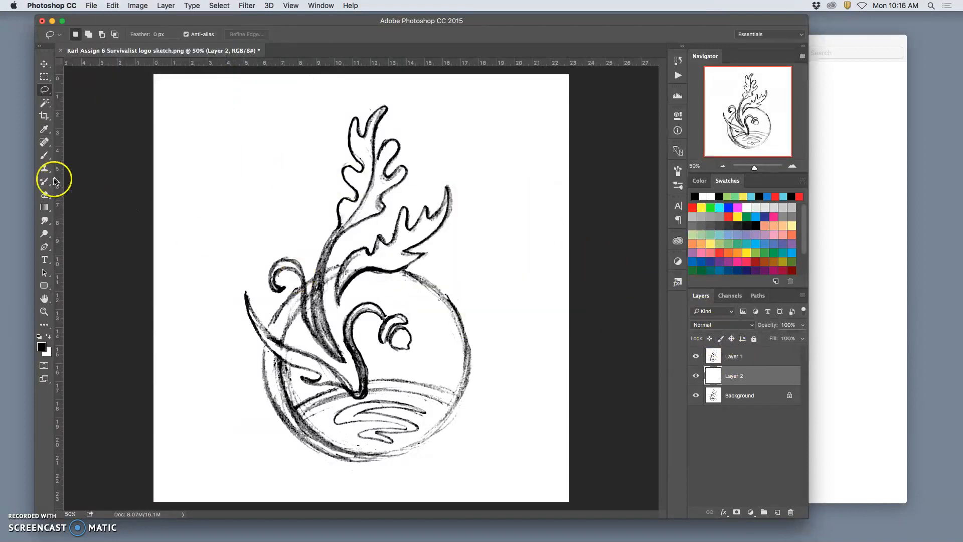
Set the Eraser to a 43 px brush at 100% hardness for close-up work on the right leaf's base.
click(44, 194)
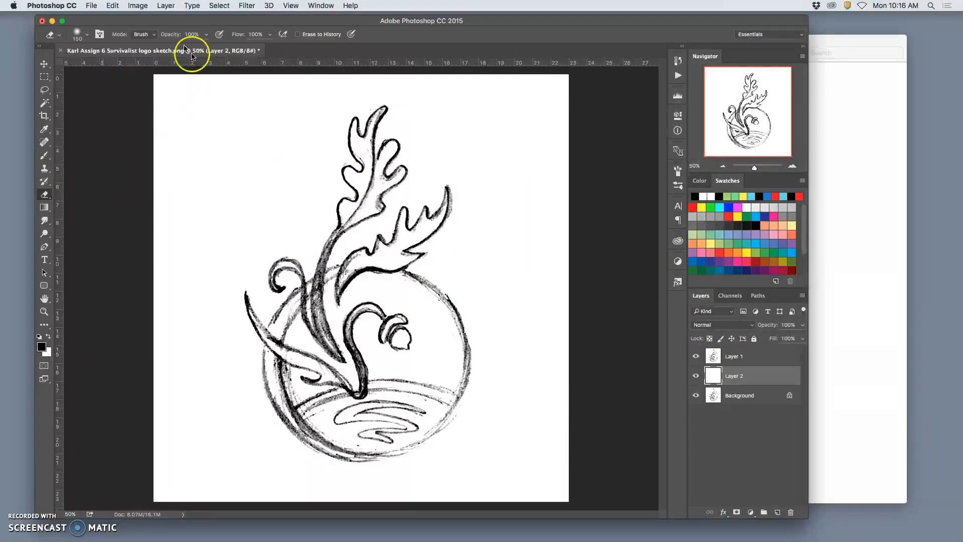
click(86, 34)
drag(100, 89, 183, 91)
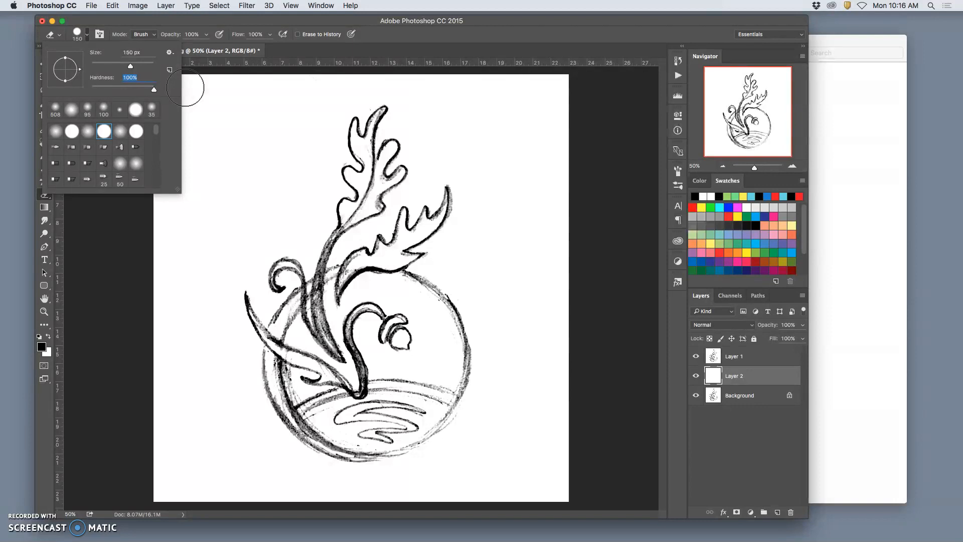
drag(131, 65, 104, 66)
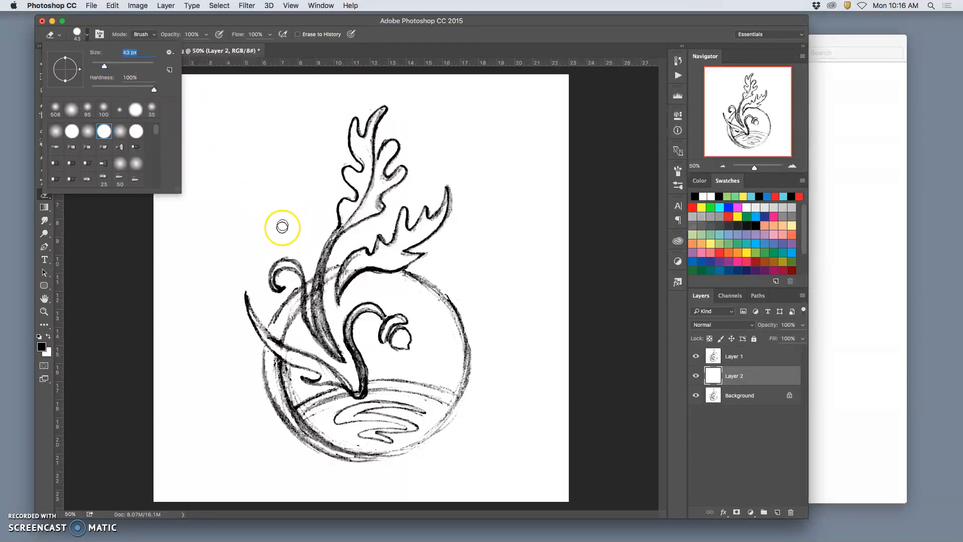
key(super+equal)
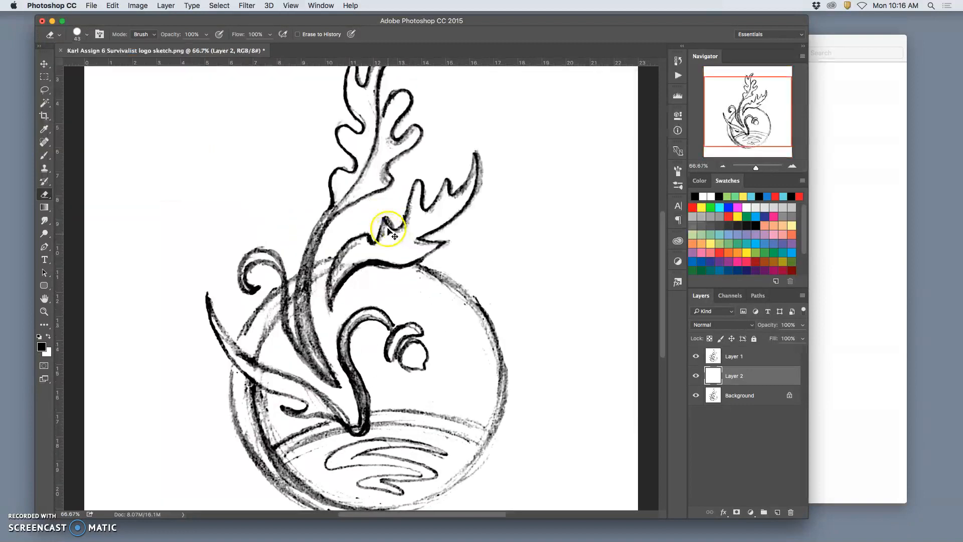
key(super+equal)
key(super+equal)
key(super+equal)
key(super+equal)
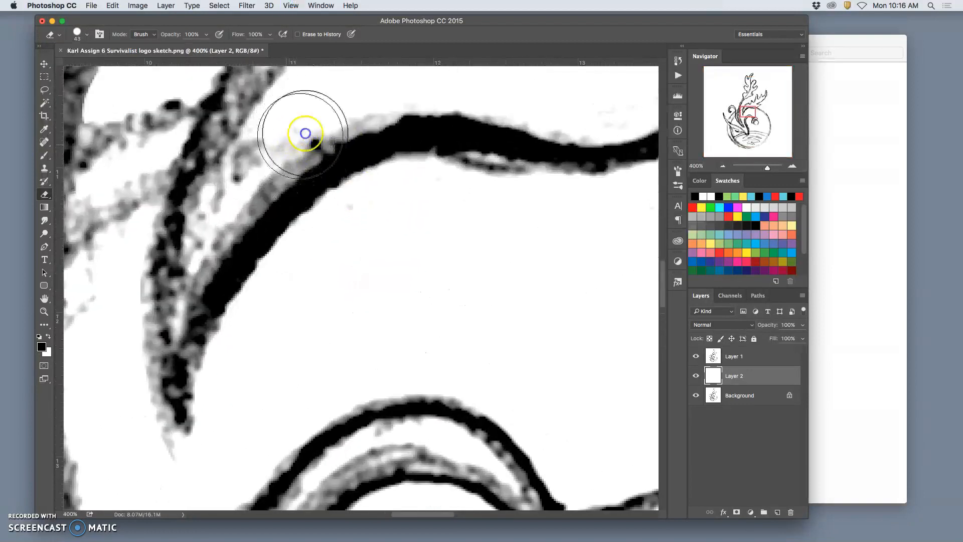
Fill the emptied Layer 2 with white again and return to the Eraser.
click(749, 353)
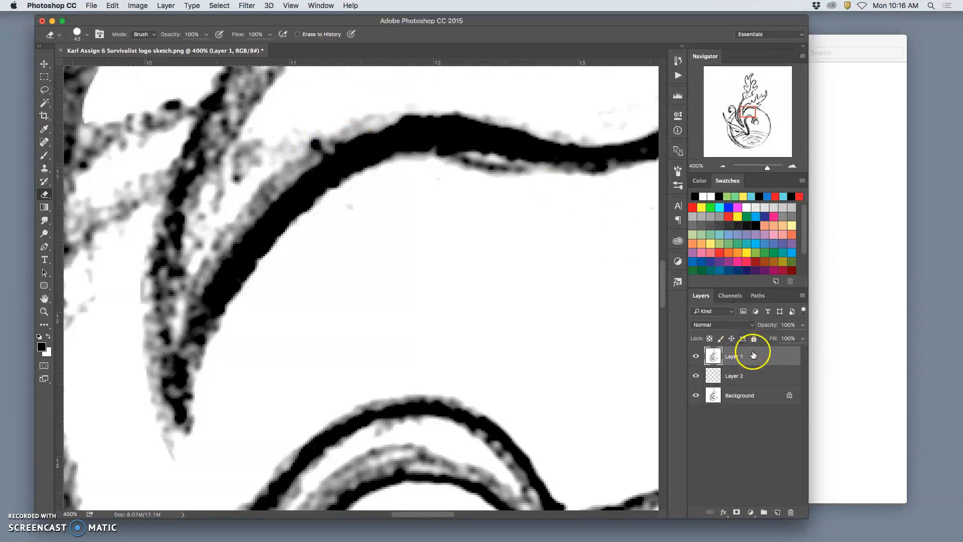
click(722, 376)
click(109, 6)
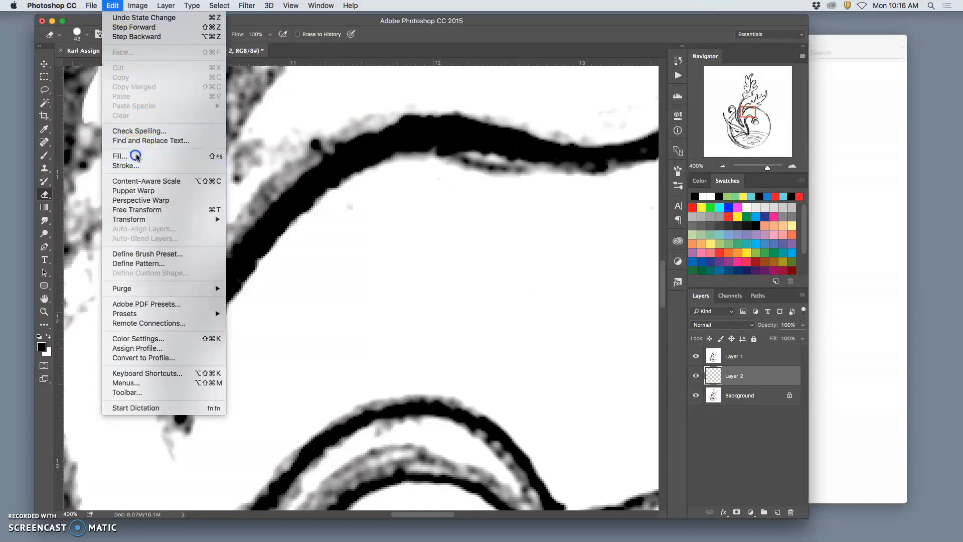
click(136, 155)
click(544, 218)
key(e)
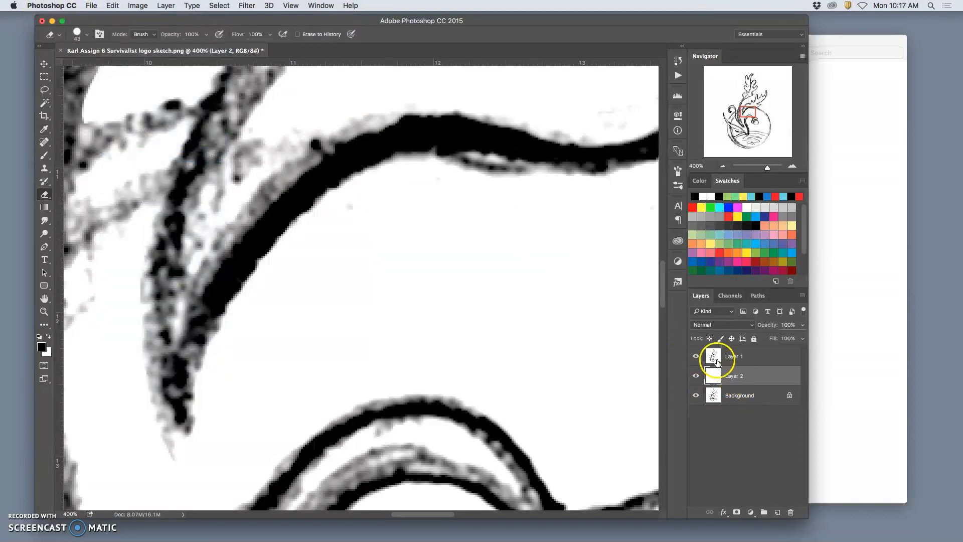
On Layer 1, erase the gray fuzz inside the right leaf's base, along its thick lower curve and its upper outline.
click(743, 358)
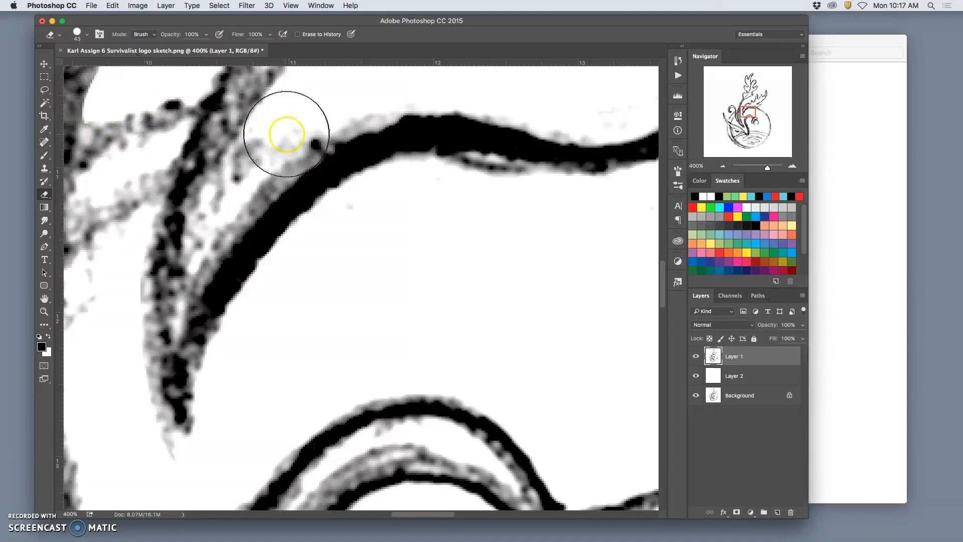
mouse_move(281, 136)
mouse_down()
mouse_move(396, 97)
mouse_move(316, 133)
mouse_move(455, 99)
mouse_move(623, 127)
mouse_move(647, 97)
mouse_move(498, 88)
mouse_up()
mouse_move(268, 148)
mouse_down()
mouse_move(297, 136)
mouse_move(268, 154)
mouse_move(277, 138)
mouse_move(233, 183)
mouse_move(269, 132)
mouse_move(245, 193)
mouse_move(284, 163)
mouse_move(205, 240)
mouse_move(216, 229)
mouse_move(213, 243)
mouse_move(246, 203)
mouse_move(212, 256)
mouse_move(251, 202)
mouse_move(196, 267)
mouse_move(212, 248)
mouse_move(189, 287)
mouse_move(223, 235)
mouse_move(179, 319)
mouse_move(202, 216)
mouse_move(300, 73)
mouse_up()
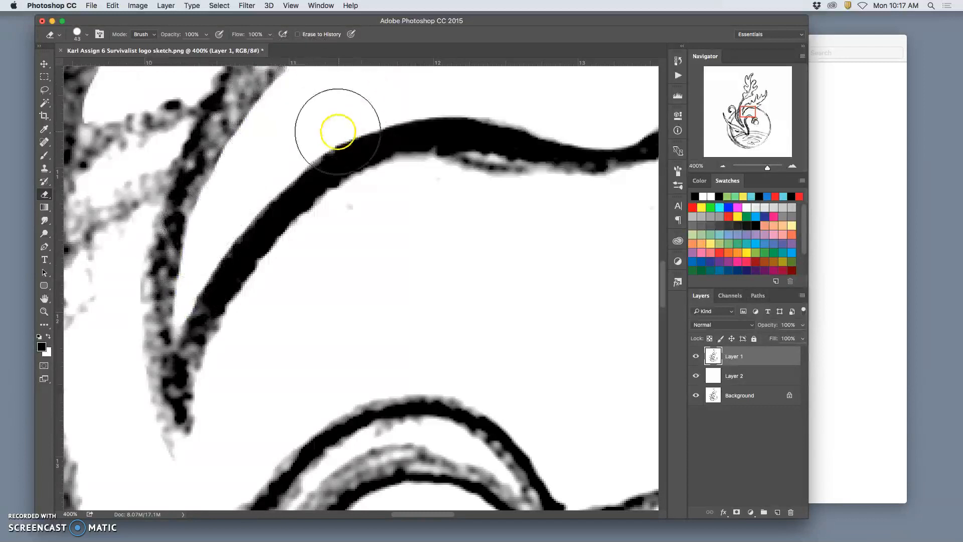
key(super+minus)
key(super+minus)
key(super+minus)
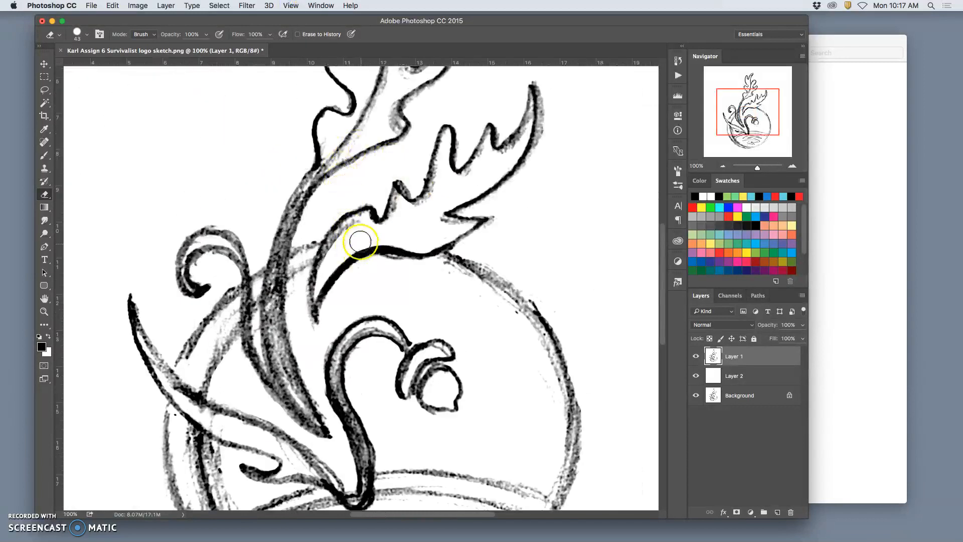
mouse_move(355, 214)
mouse_down()
mouse_move(318, 261)
mouse_move(319, 274)
mouse_up()
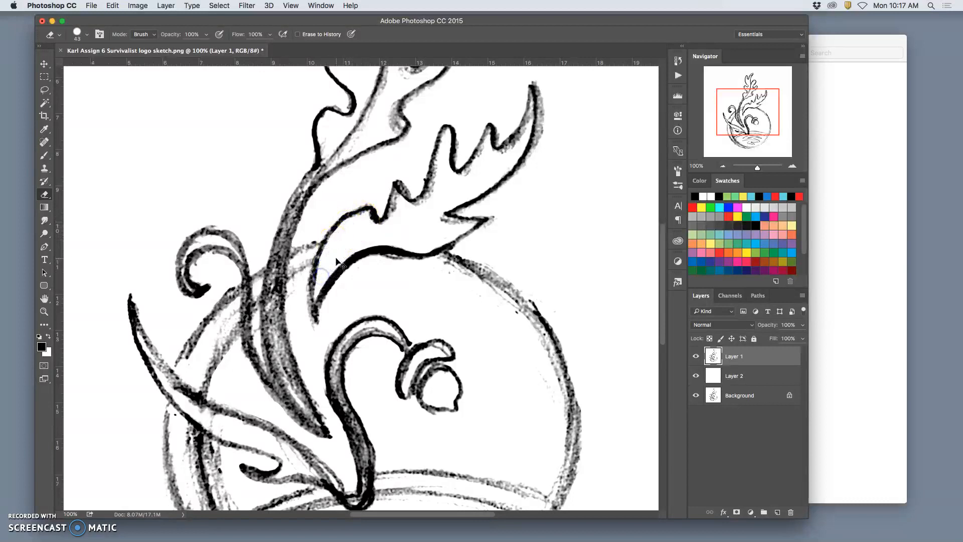
Erase the rough gray pixels along the underside of the right leaf's thick lower curve at high magnification.
key(super+plus)
key(super+plus)
key(super+plus)
key(super+plus)
key(super+plus)
key(super+plus)
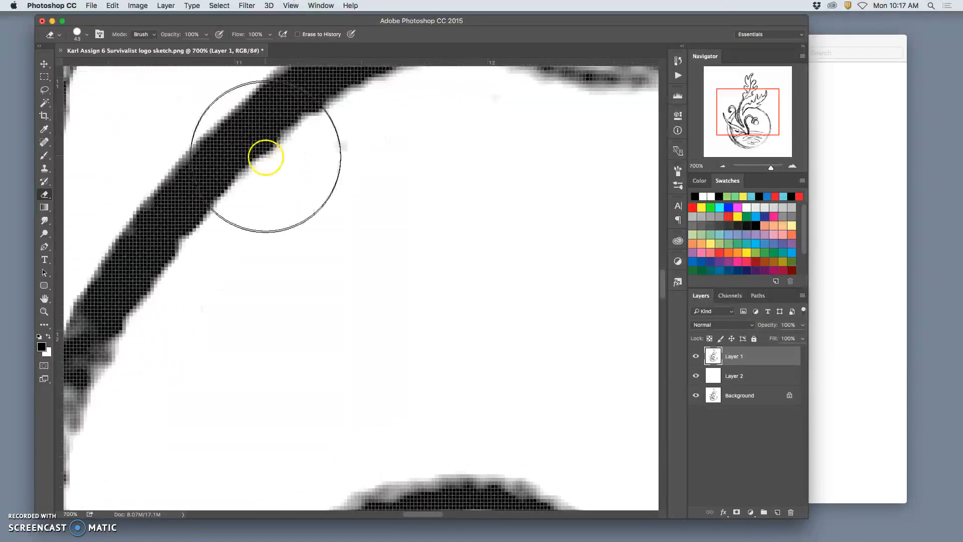
key(super+plus)
key(super+plus)
mouse_move(248, 146)
mouse_down()
mouse_move(315, 340)
mouse_move(383, 365)
mouse_move(357, 228)
mouse_up()
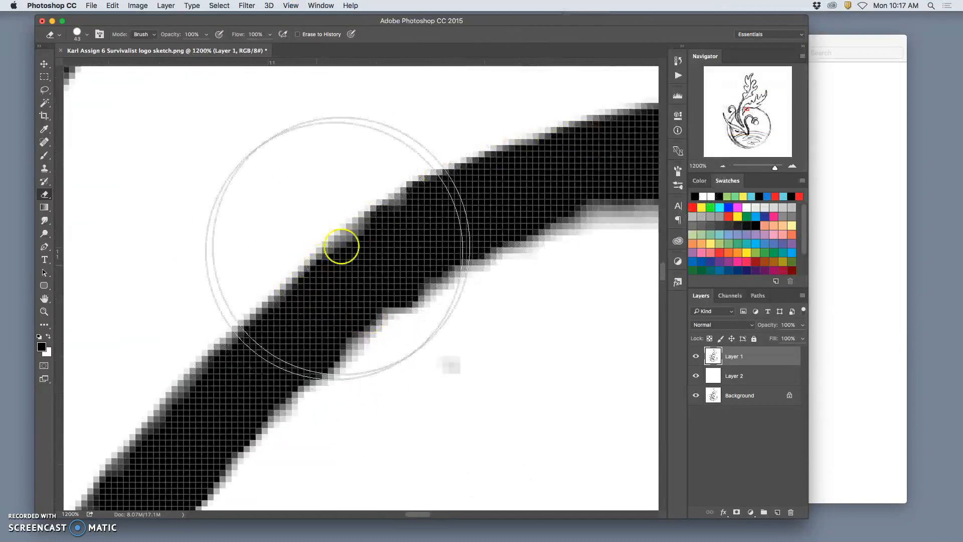
mouse_move(463, 378)
mouse_down()
mouse_move(410, 391)
mouse_move(451, 360)
mouse_move(387, 389)
mouse_up()
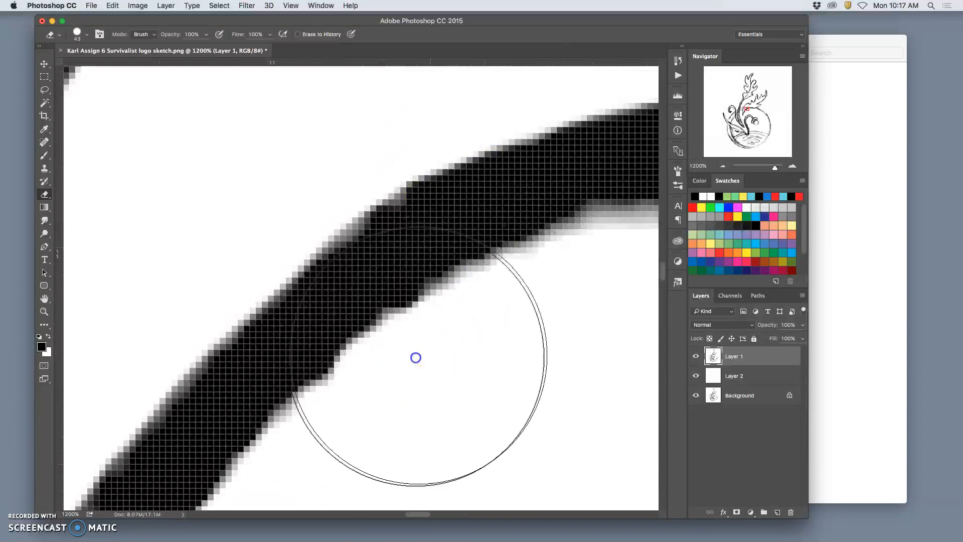
drag(415, 358, 324, 421)
Erase leftover marks beneath the right leaf, around the left leaf's tip, and inside the circle's lower-left edge.
key(super+minus)
key(super+minus)
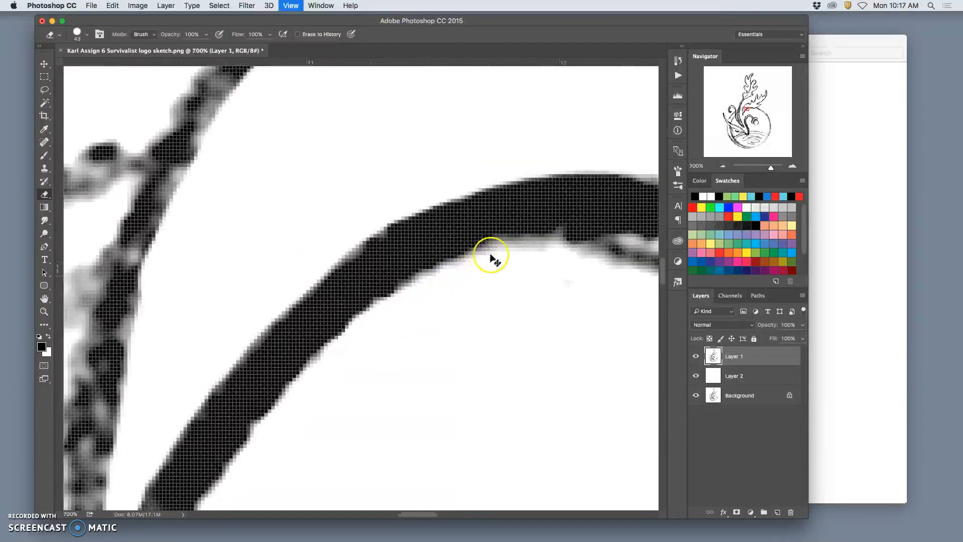
key(super+minus)
key(super+minus)
key(super+minus)
key(super+minus)
key(super+minus)
key(super+minus)
key(super+minus)
mouse_move(384, 294)
mouse_down()
mouse_move(375, 284)
mouse_move(397, 287)
mouse_up()
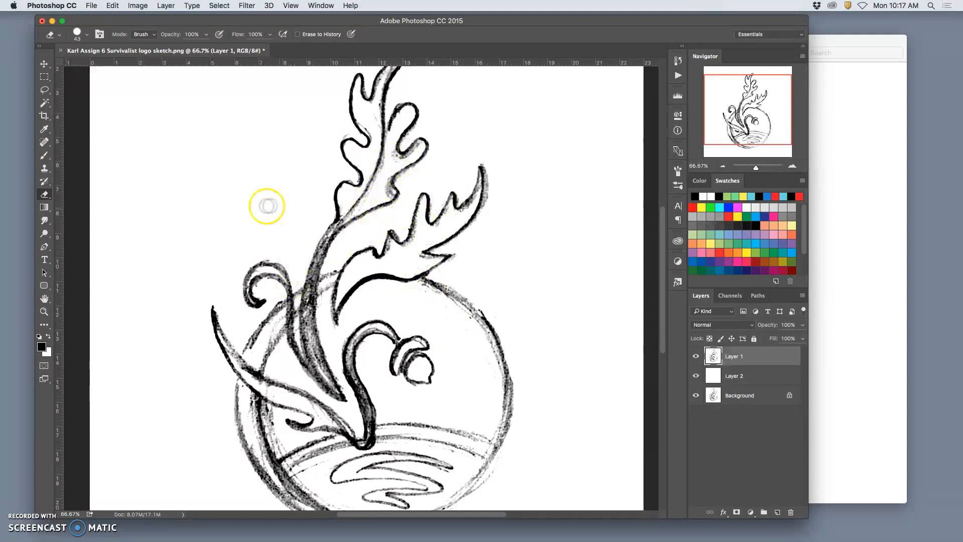
drag(211, 295, 211, 307)
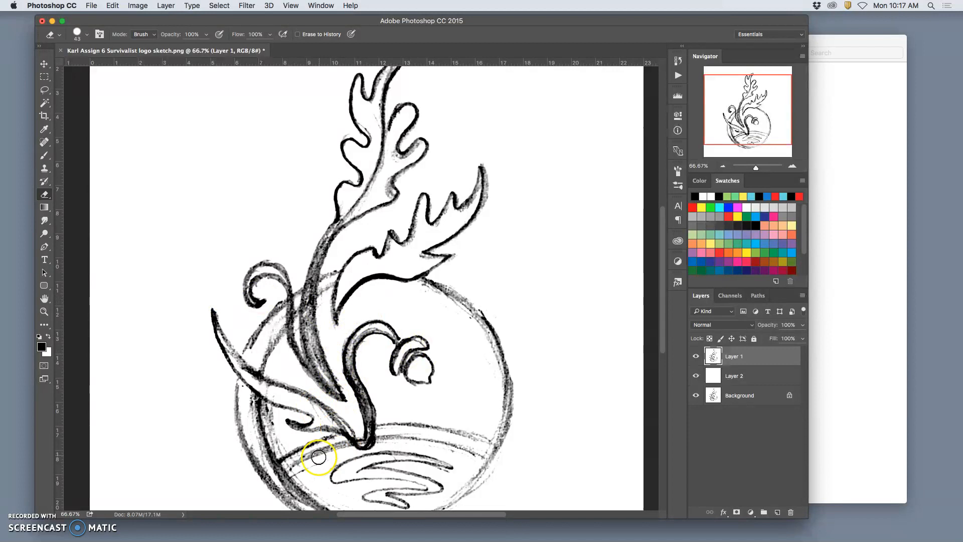
drag(269, 419, 270, 420)
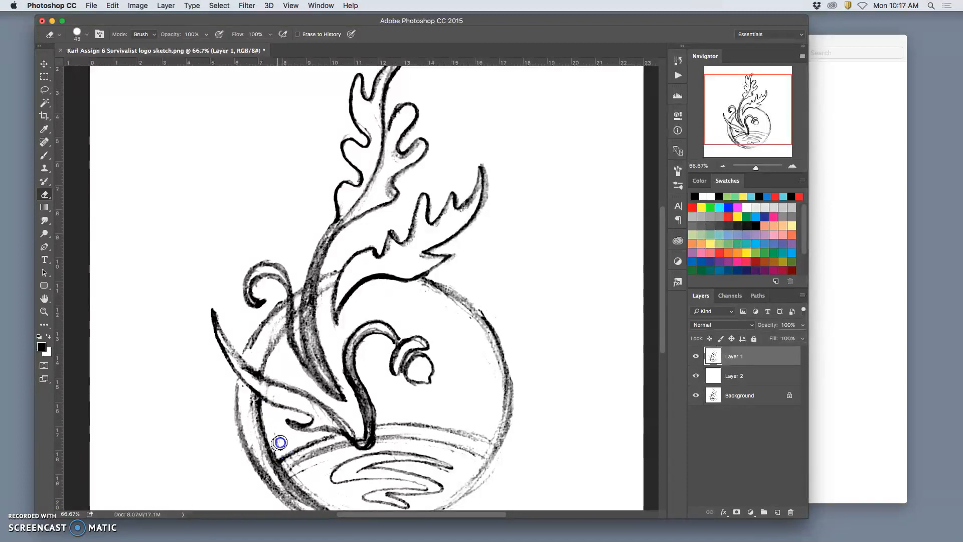
Try painting over the acorn's stem with the Brush, return to the Eraser, and undo the last change.
key(b)
drag(361, 432, 391, 321)
key(e)
key(super+z)
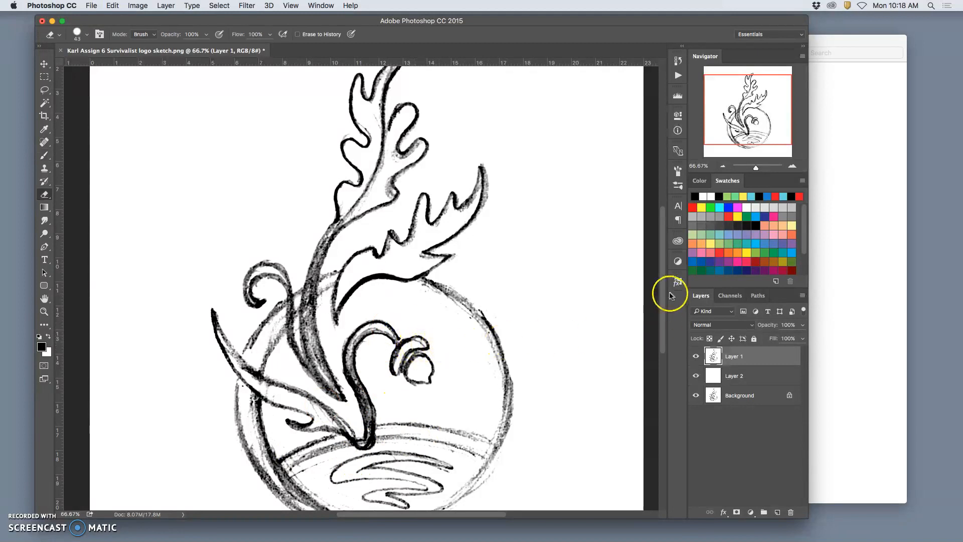
Erase the stray specks around the water ripples and inside the circle's lower-left area on Layer 1.
drag(662, 300, 660, 354)
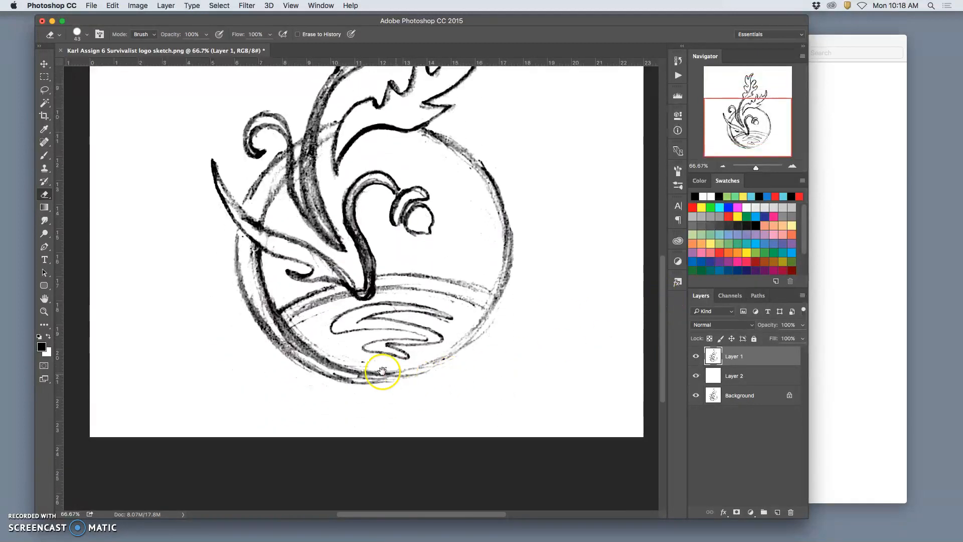
click(394, 306)
mouse_move(385, 307)
mouse_down()
mouse_move(484, 283)
mouse_move(452, 301)
mouse_move(450, 322)
mouse_move(379, 293)
mouse_move(439, 300)
mouse_move(328, 311)
mouse_up()
mouse_move(312, 340)
mouse_down()
mouse_move(355, 335)
mouse_move(323, 284)
mouse_move(359, 247)
mouse_move(314, 263)
mouse_up()
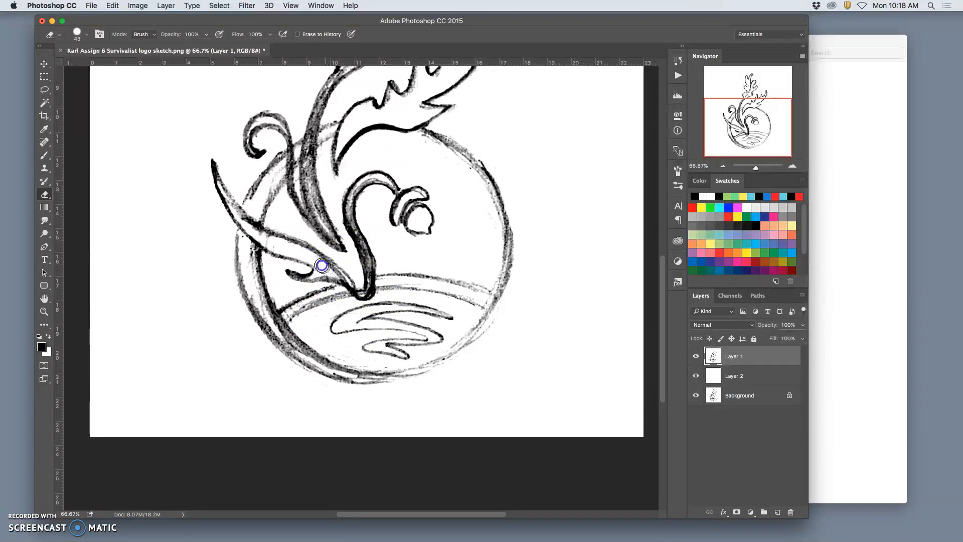
Undo the stray erasure near the small lower curl and erase the gray marks around it and inside the left leaf.
mouse_move(323, 263)
mouse_down()
mouse_move(321, 261)
mouse_move(351, 285)
mouse_move(333, 270)
mouse_move(348, 363)
mouse_move(314, 261)
mouse_up()
key(super+z)
mouse_move(320, 288)
mouse_down()
mouse_move(249, 225)
mouse_move(273, 245)
mouse_up()
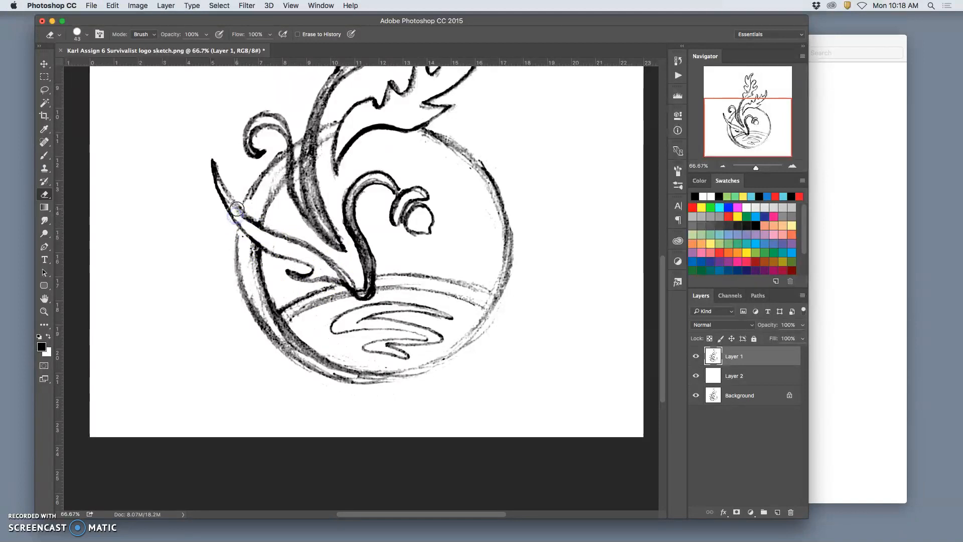
mouse_move(242, 217)
mouse_down()
mouse_move(276, 247)
mouse_move(225, 197)
mouse_move(259, 231)
mouse_up()
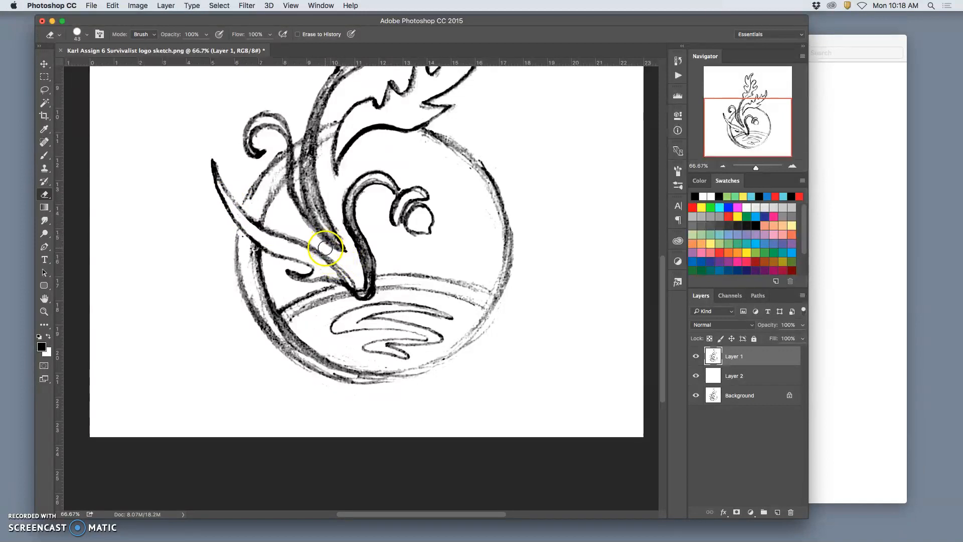
Erase rough marks at the circle's upper left, along its outer right and bottom edges, and around the right leaf's lower point.
mouse_move(250, 202)
mouse_down()
mouse_move(279, 167)
mouse_move(263, 192)
mouse_move(281, 169)
mouse_move(276, 182)
mouse_move(261, 198)
mouse_move(280, 152)
mouse_up()
mouse_move(495, 151)
mouse_down()
mouse_move(471, 131)
mouse_move(460, 103)
mouse_move(449, 115)
mouse_up()
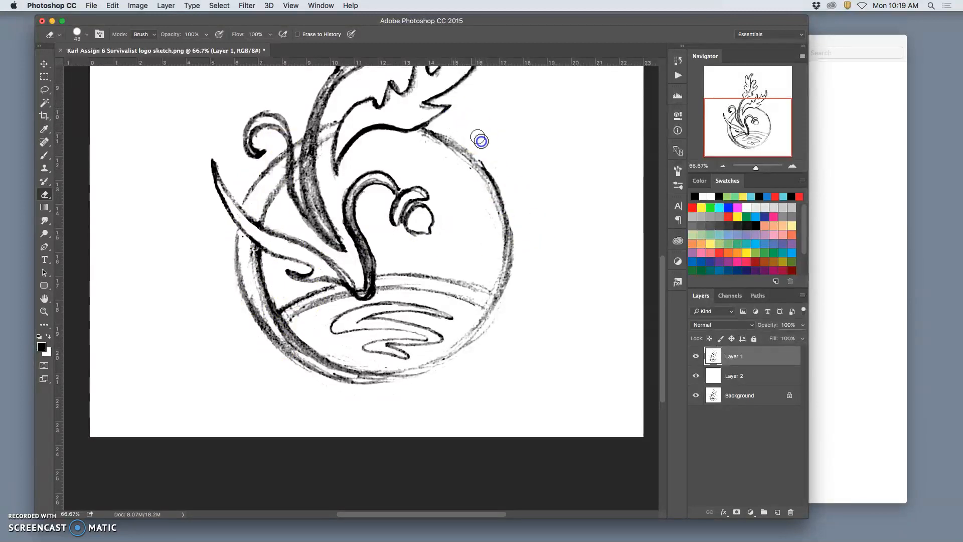
mouse_move(516, 217)
mouse_down()
mouse_move(529, 277)
mouse_move(501, 332)
mouse_move(505, 301)
mouse_move(495, 320)
mouse_up()
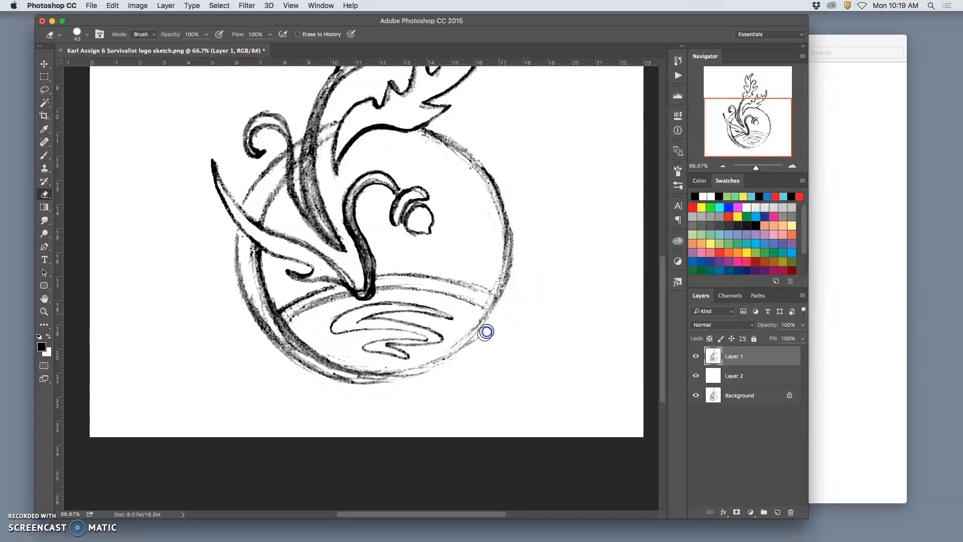
drag(453, 362, 398, 388)
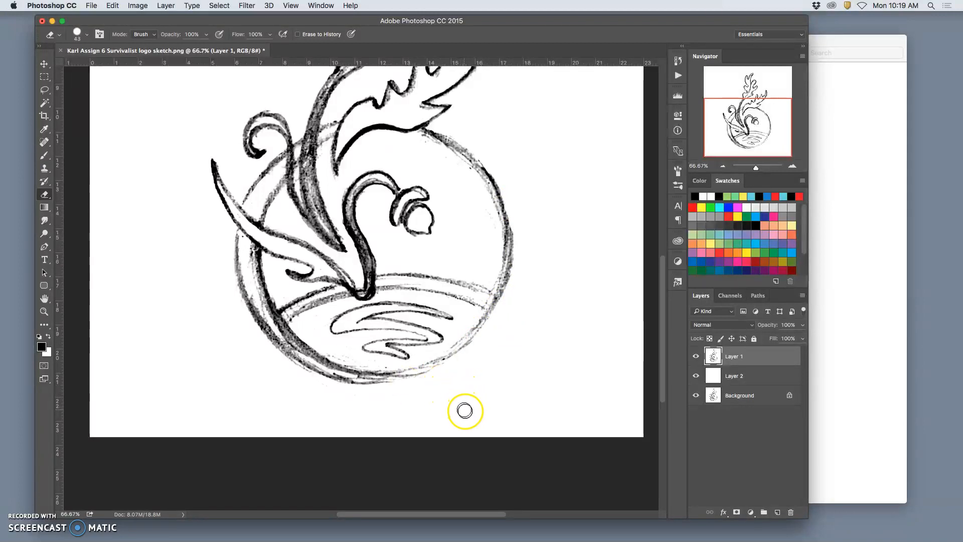
drag(465, 122, 419, 105)
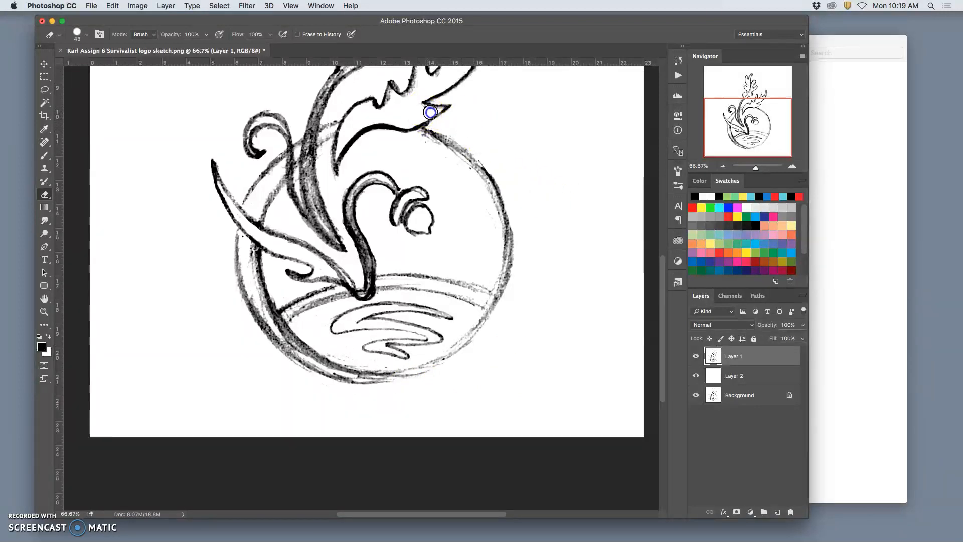
drag(421, 119, 440, 112)
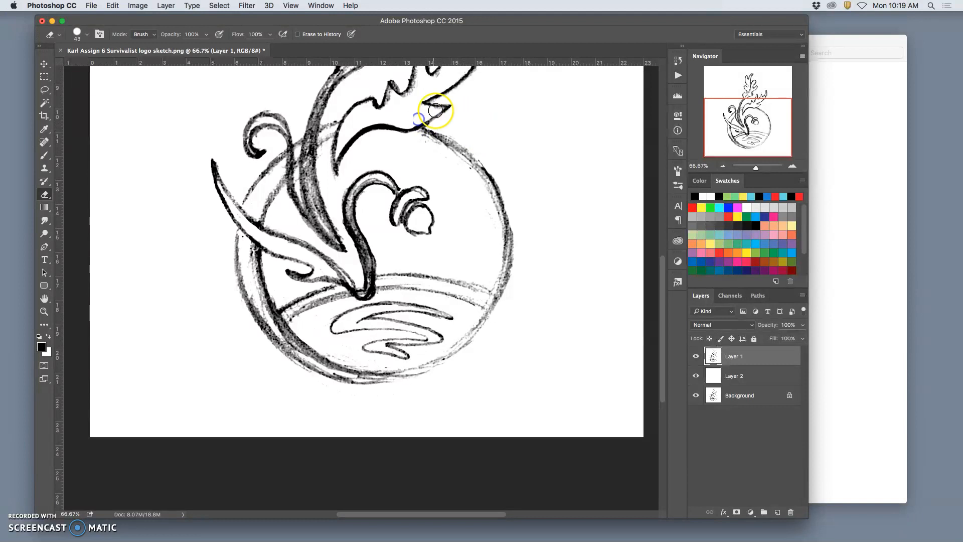
Erase the leftover marks around the left curl and inside the left lobes of the upper leaf at 100% zoom.
key(super+minus)
key(super+minus)
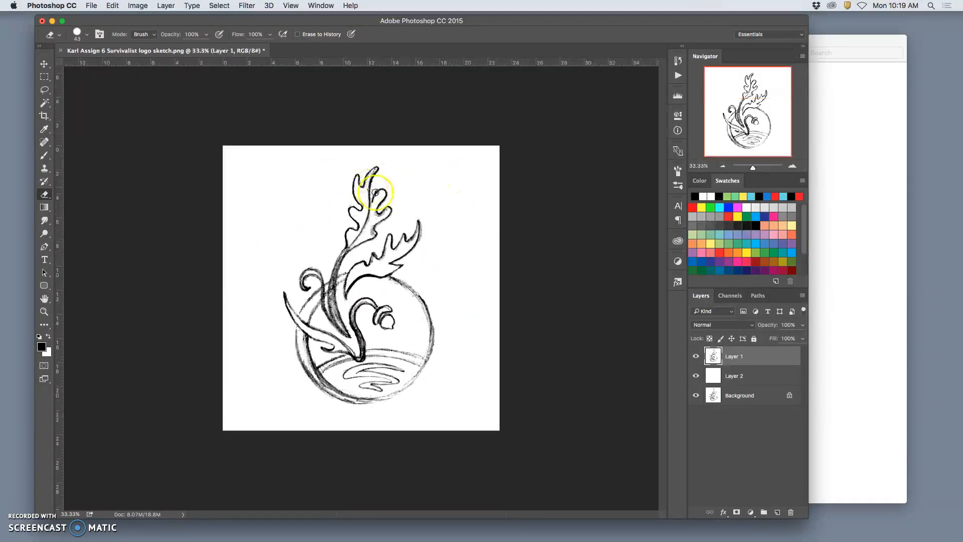
key(super+plus)
key(super+plus)
key(super+plus)
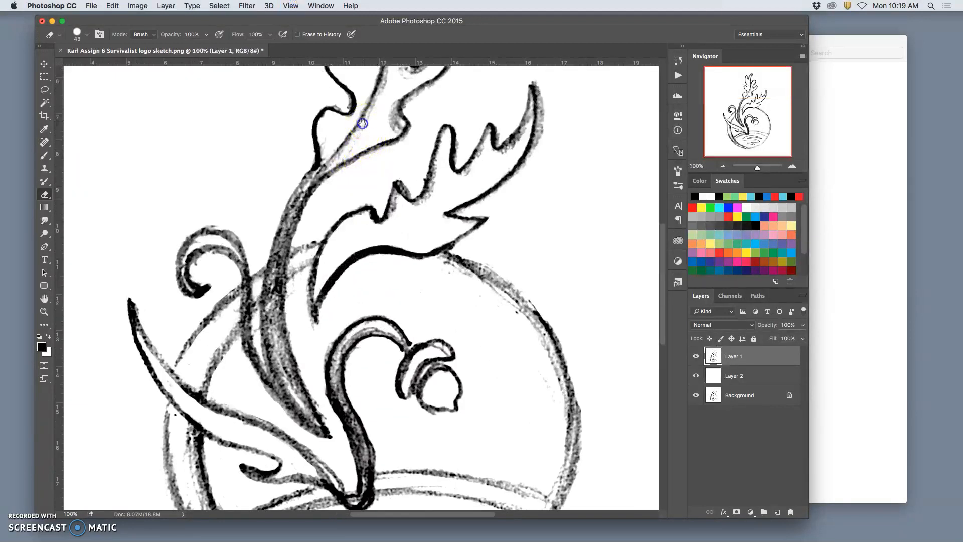
drag(365, 126, 352, 227)
drag(254, 261, 252, 275)
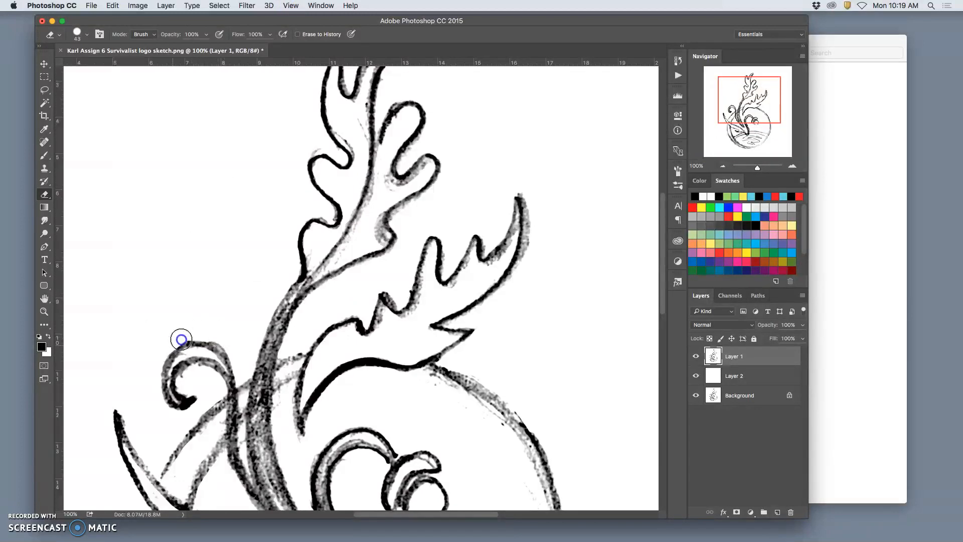
mouse_move(307, 155)
mouse_down()
mouse_move(364, 128)
mouse_move(361, 117)
mouse_move(363, 143)
mouse_move(363, 117)
mouse_up()
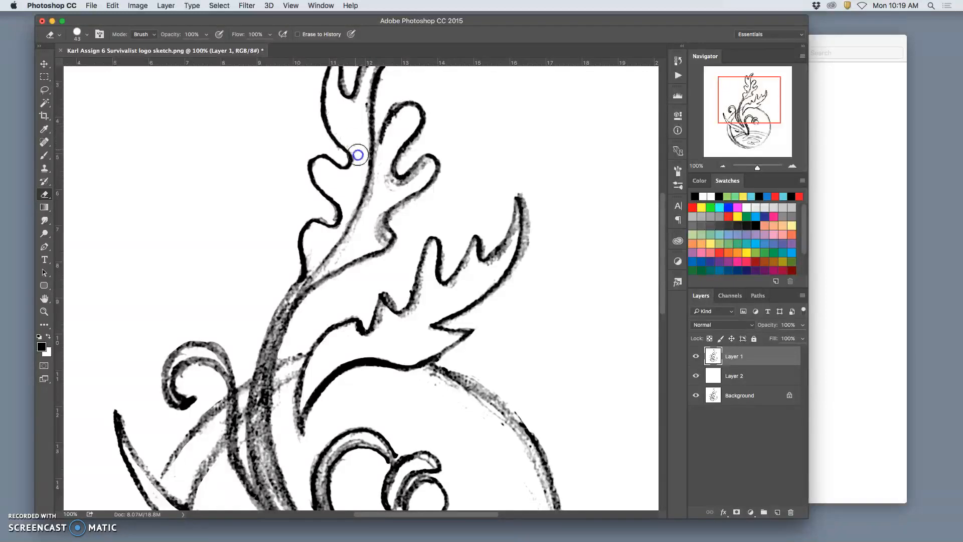
Toggle the visibility of all three layers to compare them, leaving Layer 1 and Layer 2 shown and Background hidden.
key(super+minus)
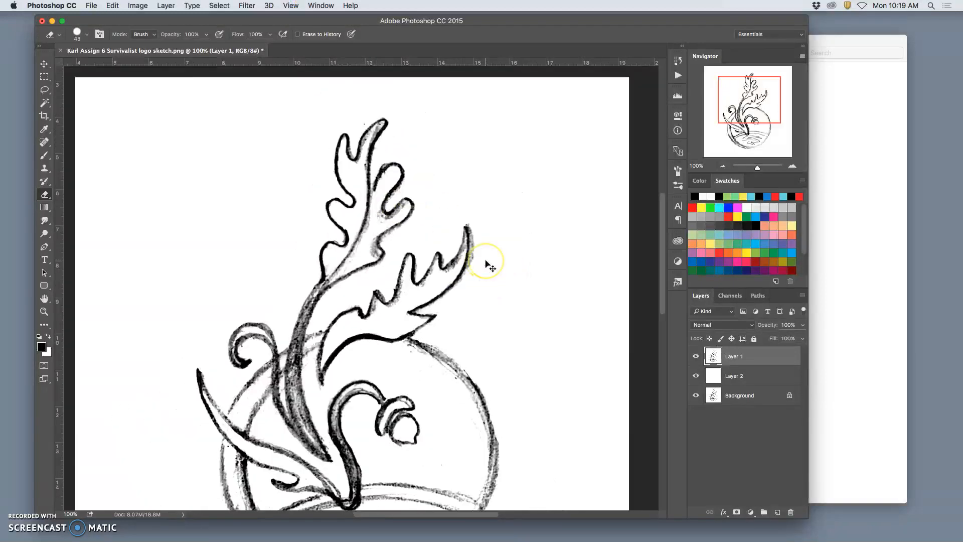
key(super+minus)
key(super+minus)
key(super+minus)
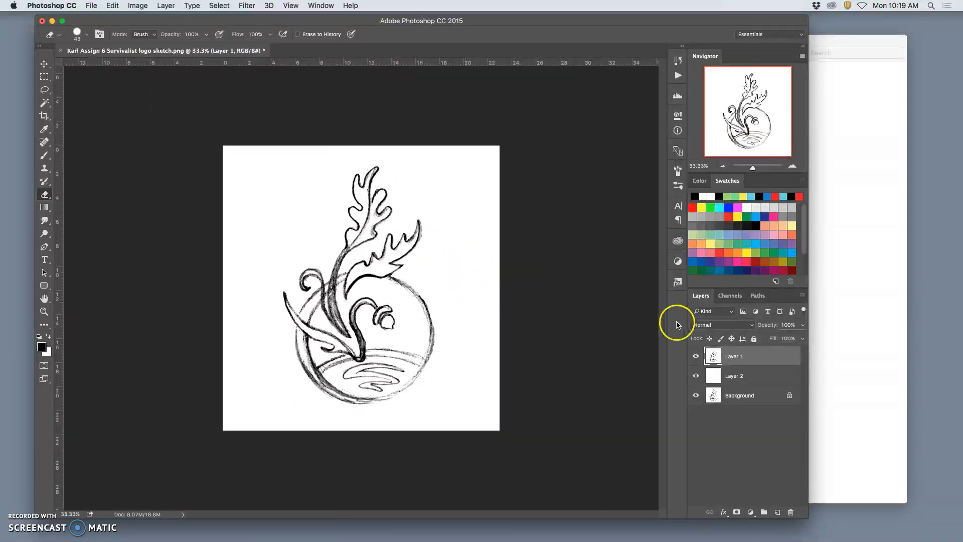
click(697, 395)
drag(700, 395, 698, 358)
click(698, 395)
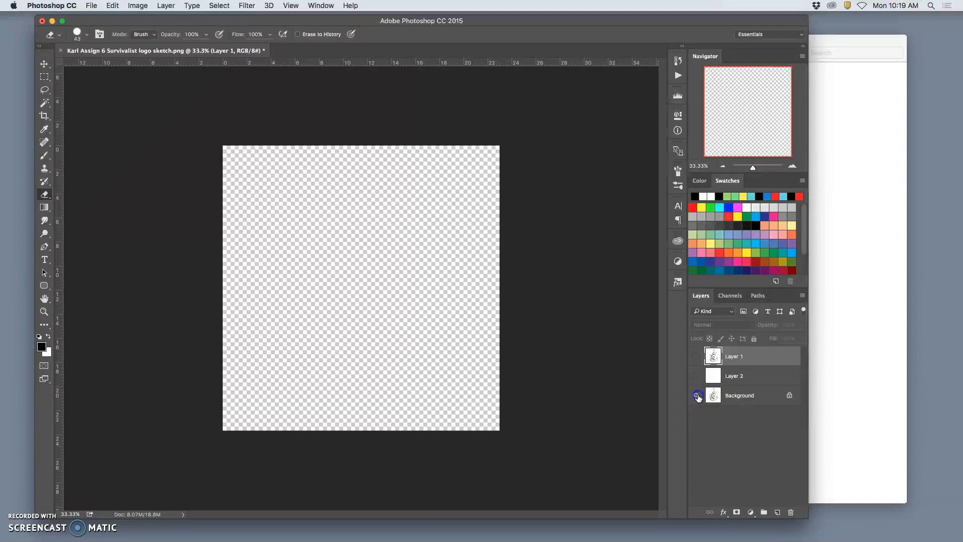
click(698, 396)
click(696, 376)
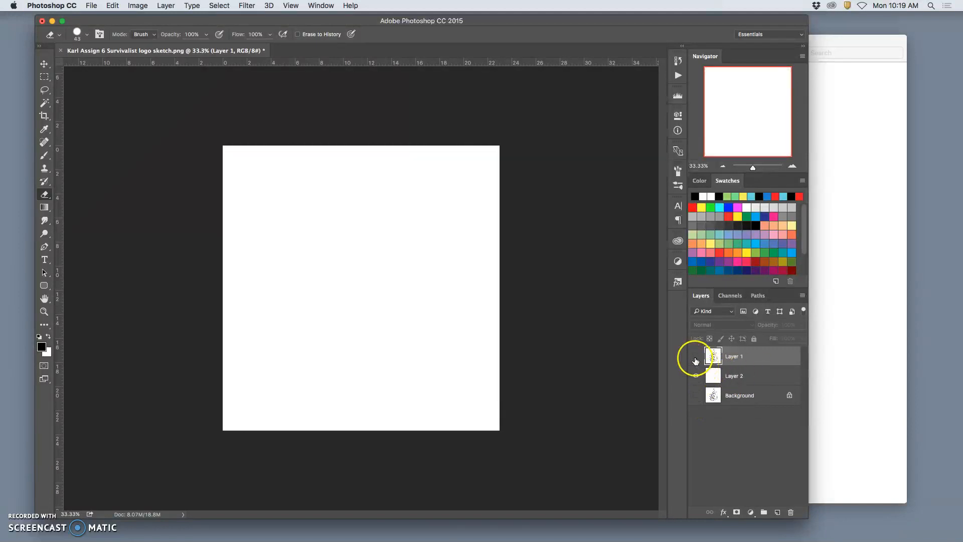
click(695, 356)
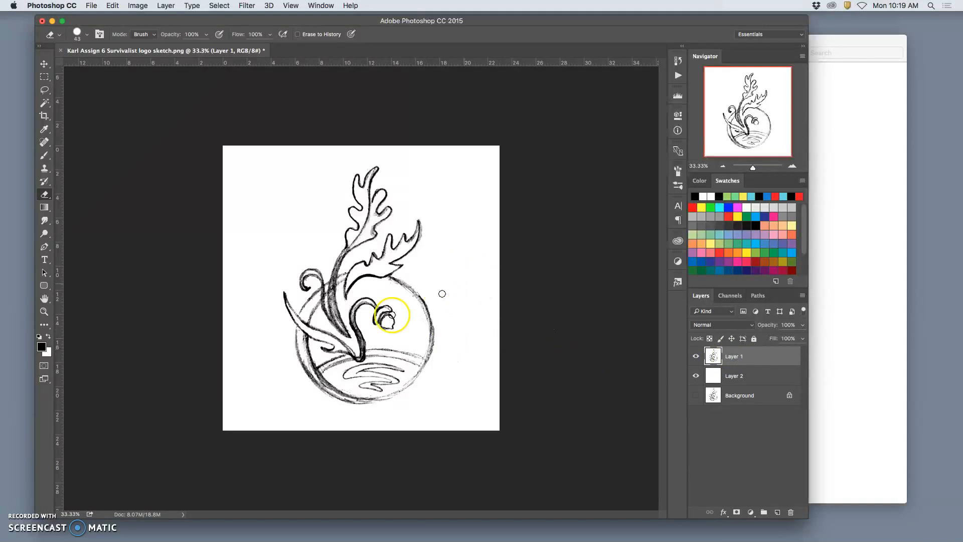
Hide Layer 2 and examine the erased transparent areas of Layer 1.
click(695, 376)
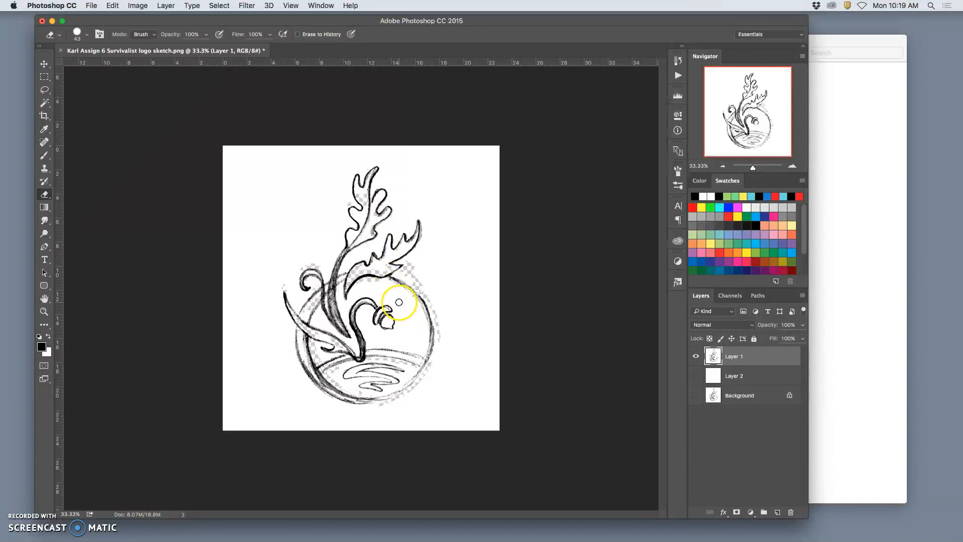
key(super+minus)
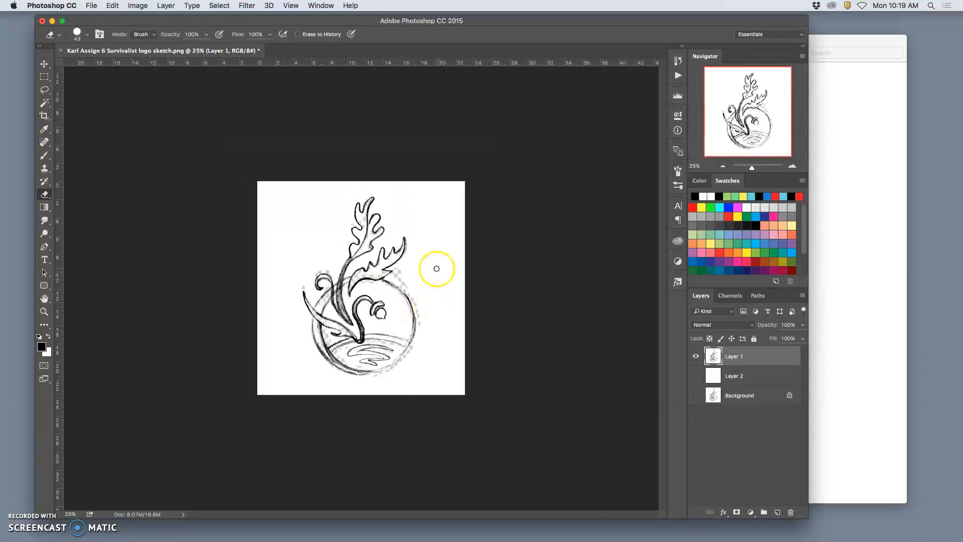
key(super+plus)
key(super+plus)
key(super+plus)
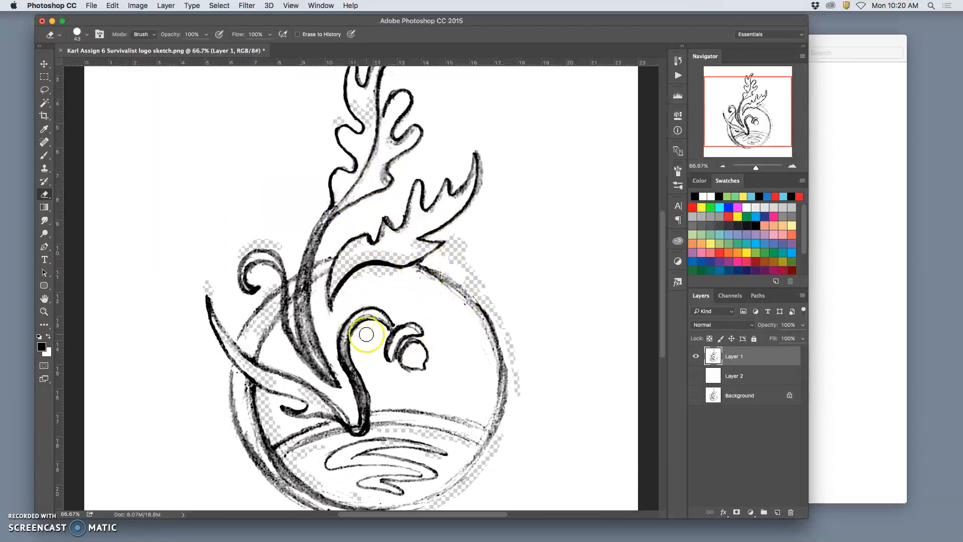
Select the white areas of Layer 1 with the Magic Wand at tolerance 32, delete them, and deselect.
click(45, 102)
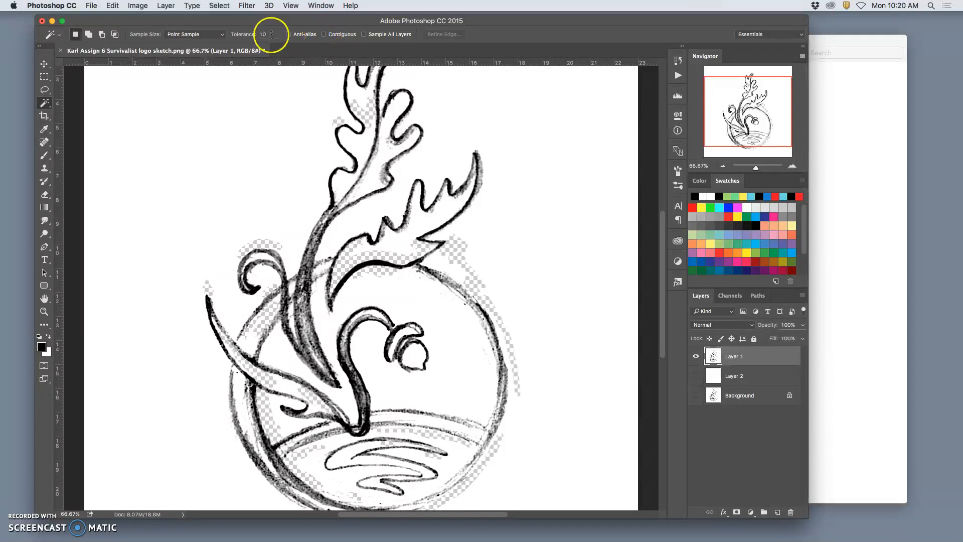
click(296, 141)
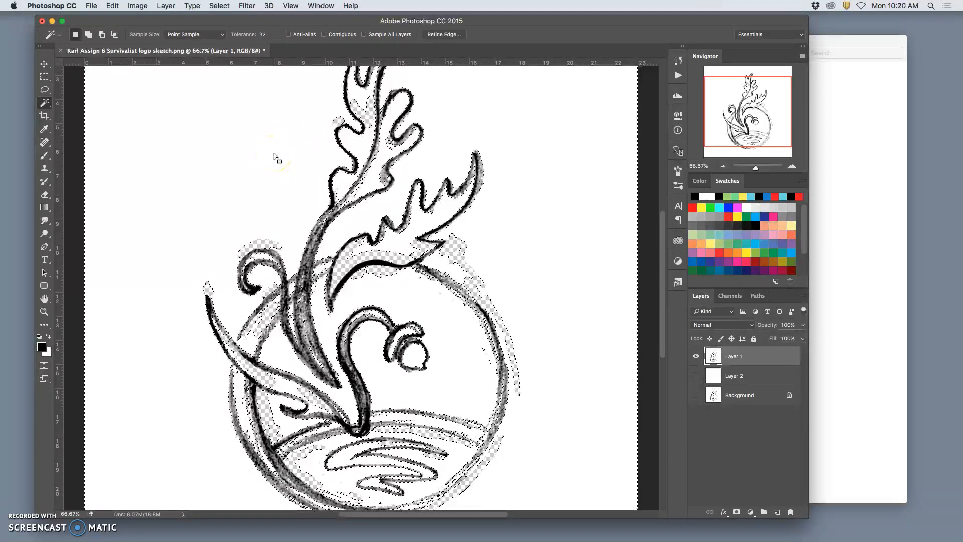
key(Delete)
key(super+d)
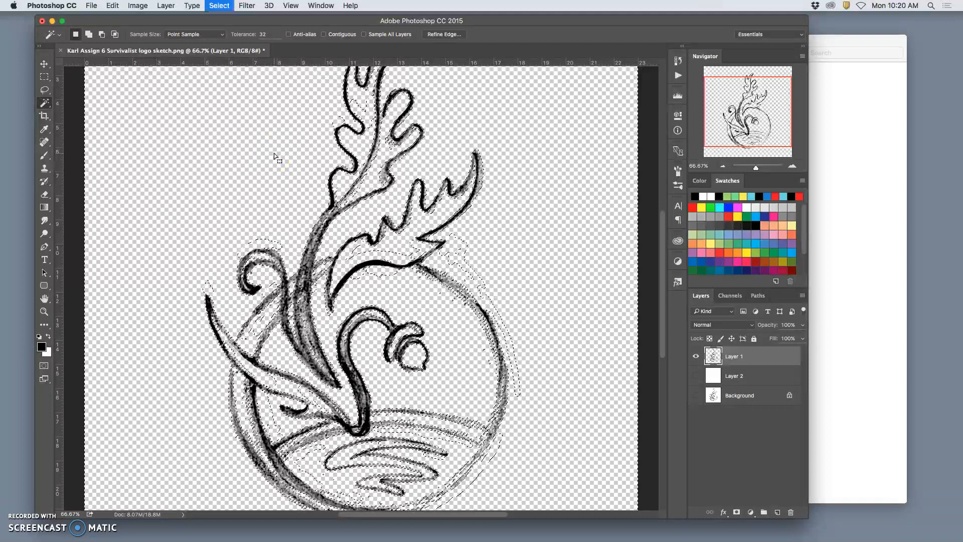
Inspect the acorn stem's remaining edge pixels at high magnification and show the white Layer 2 behind them.
scroll(435, 243, down, 3)
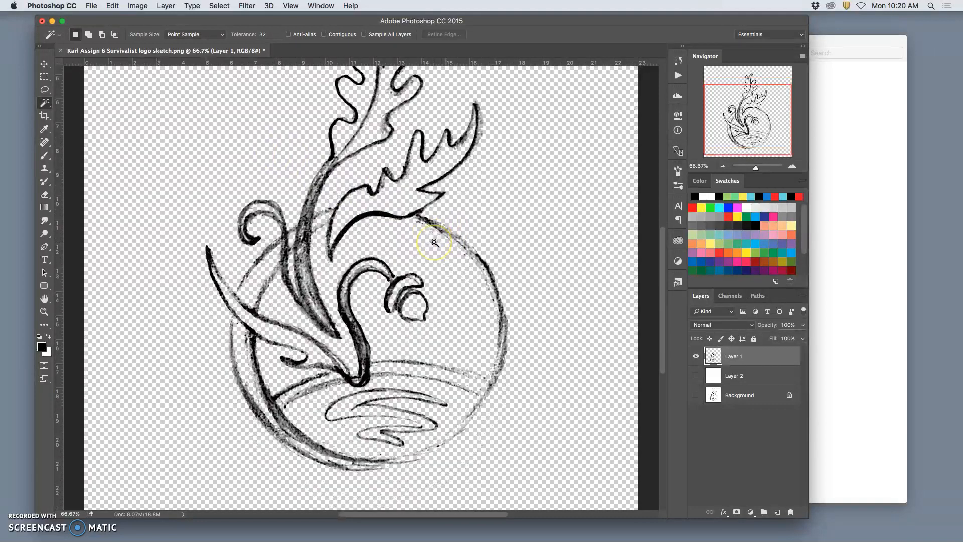
key(super+plus)
key(super+plus)
key(super+plus)
key(super+plus)
key(super+plus)
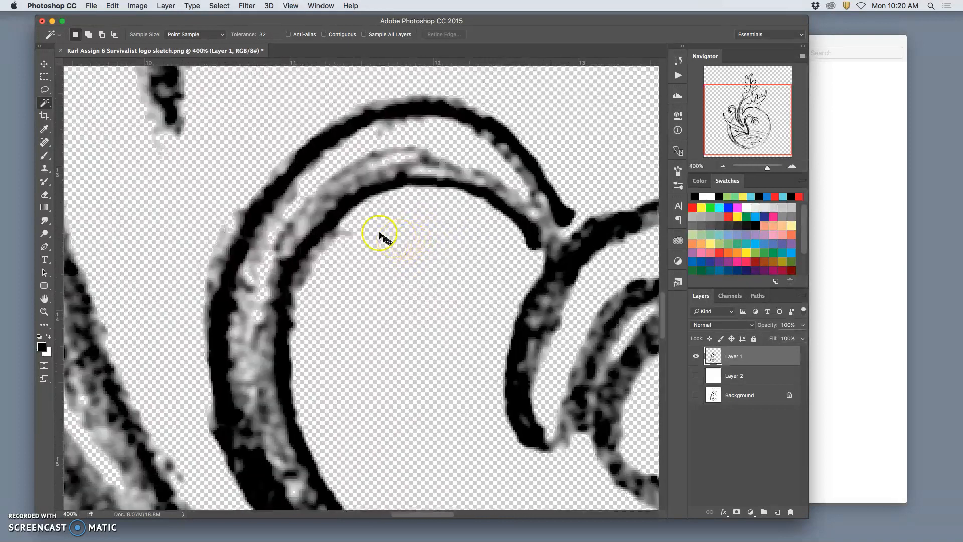
click(696, 375)
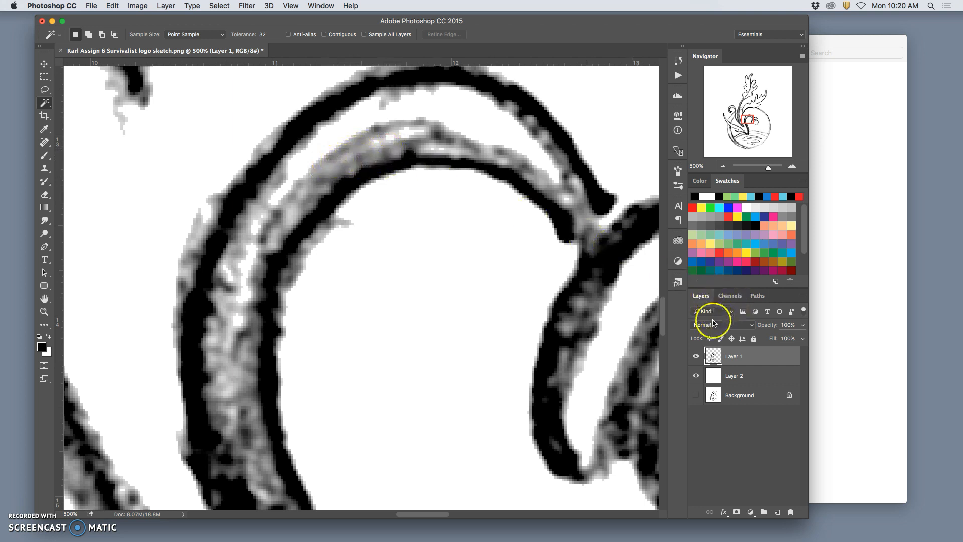
Try selecting the sketch's gray pixels with the Magic Wand, check the selection across the drawing, and deselect.
click(361, 151)
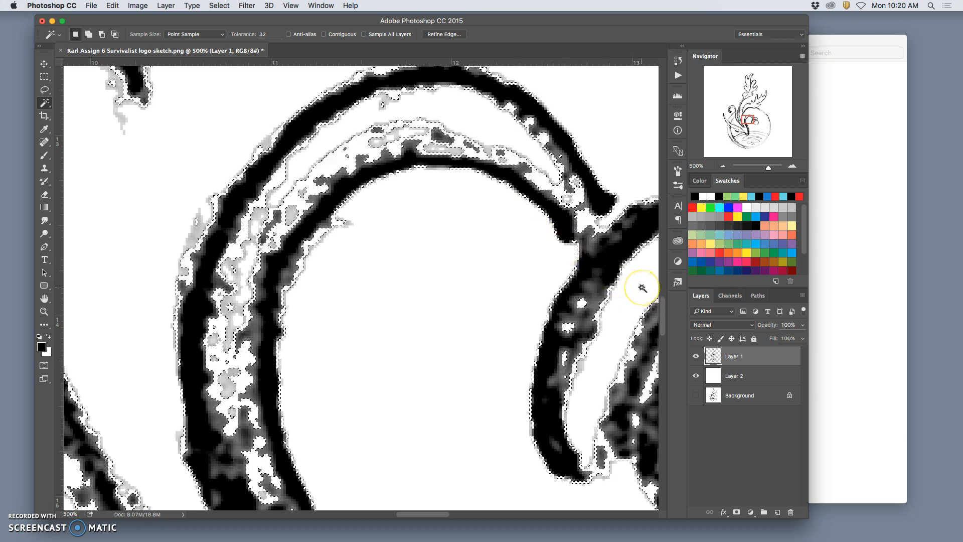
key(super+minus)
key(super+minus)
key(super+minus)
key(super+minus)
key(super+minus)
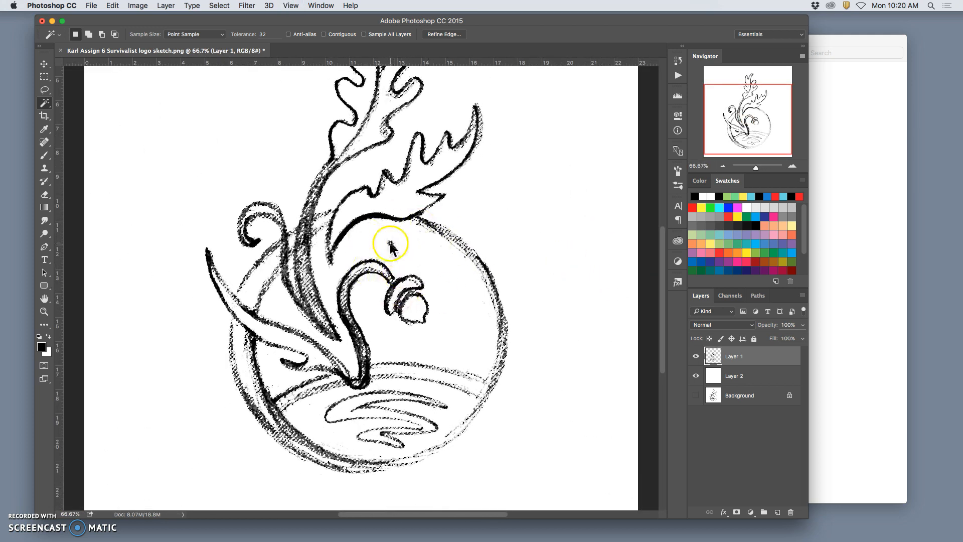
shift+click(451, 254)
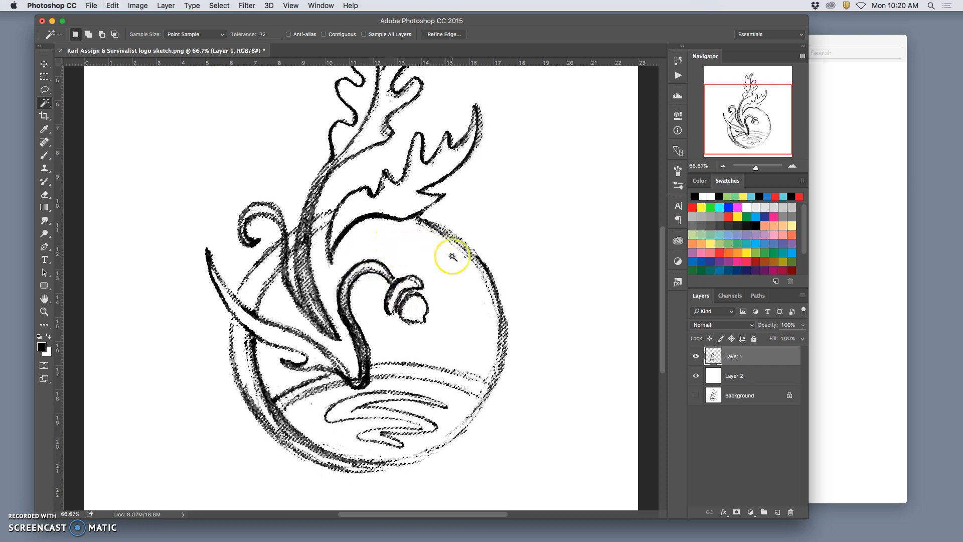
key(super+minus)
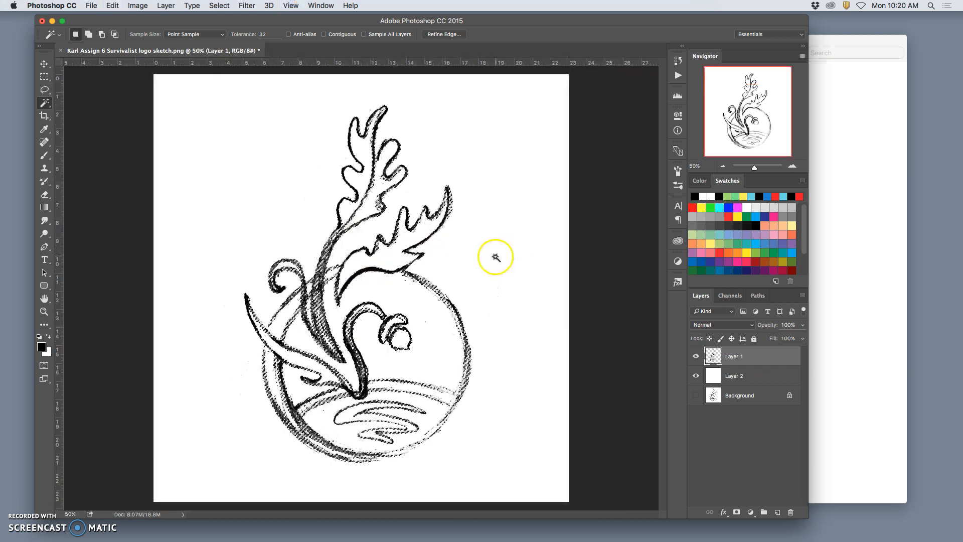
key(super+d)
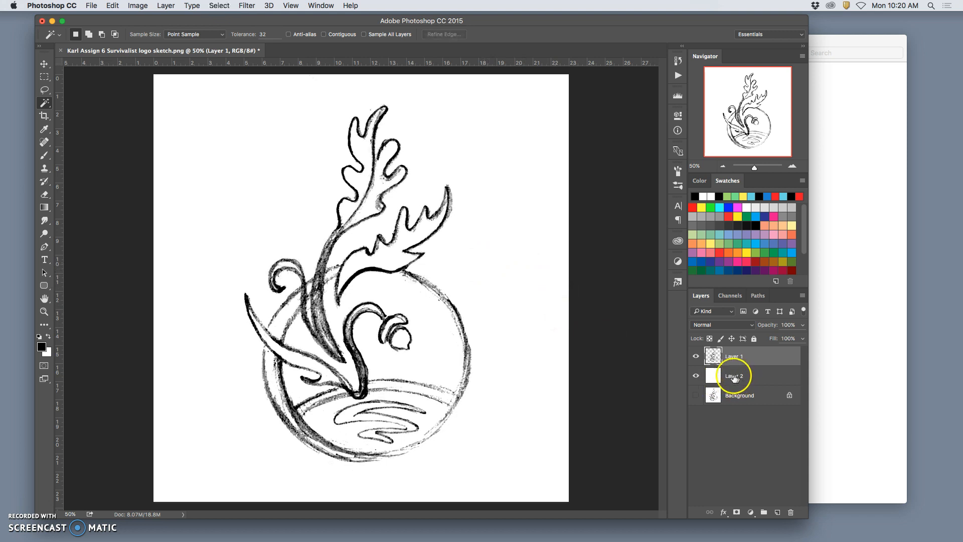
Hide and reshow Layer 2 to check the transparency, and duplicate Layer 1.
click(696, 376)
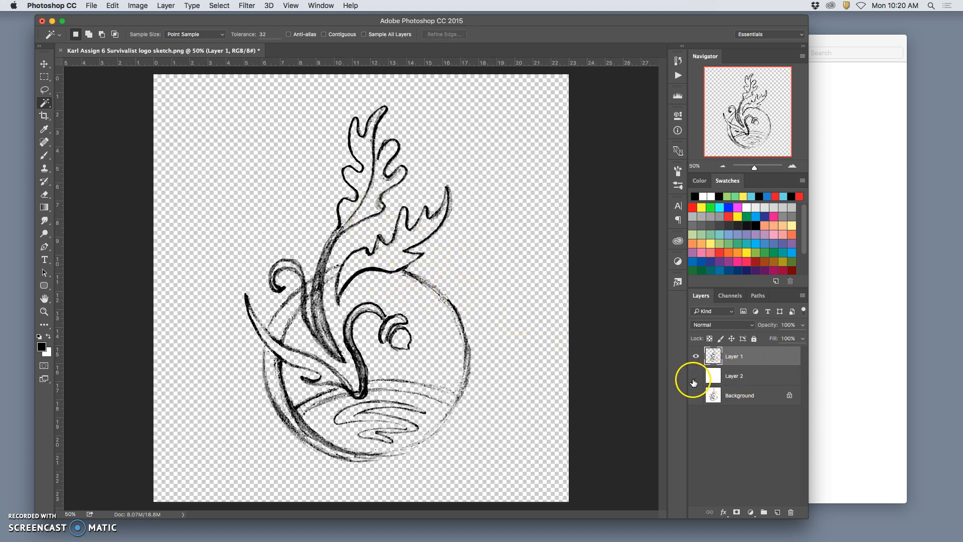
click(695, 376)
click(754, 360)
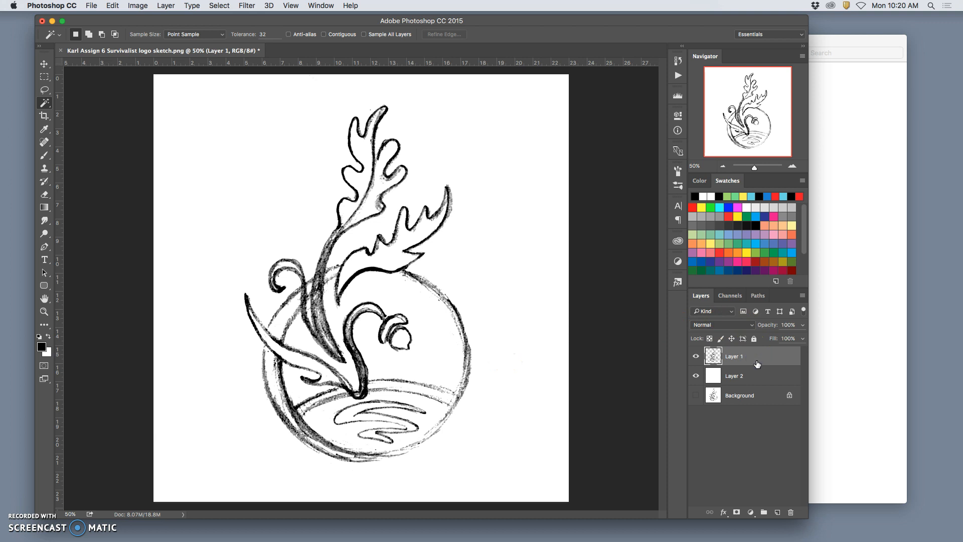
key(super+j)
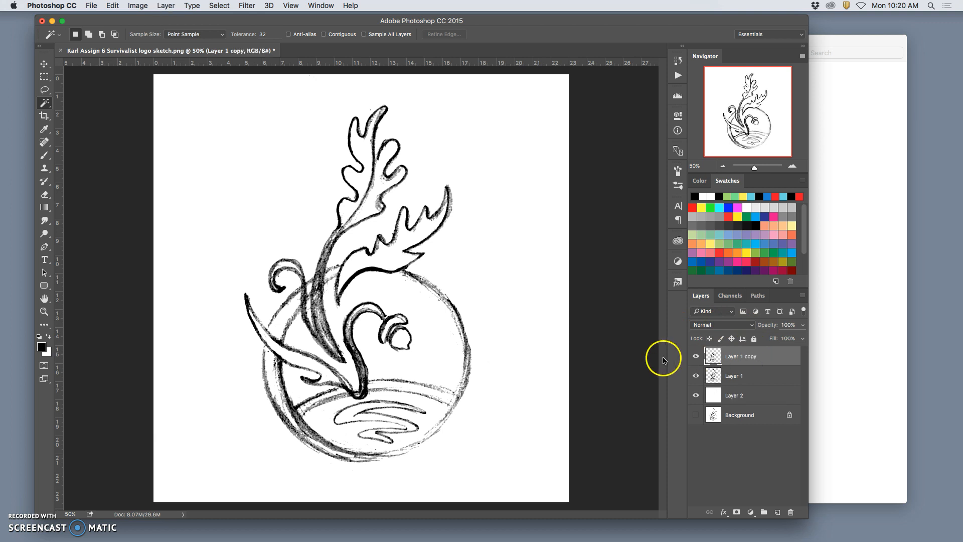
Apply a Gaussian Blur with a 1.6 pixel radius to Layer 1 copy.
key(super+plus)
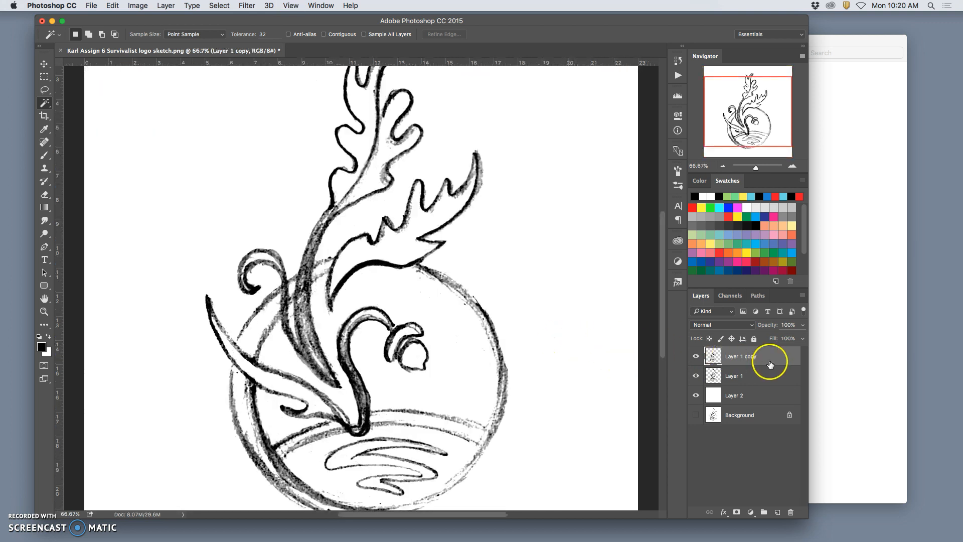
click(247, 5)
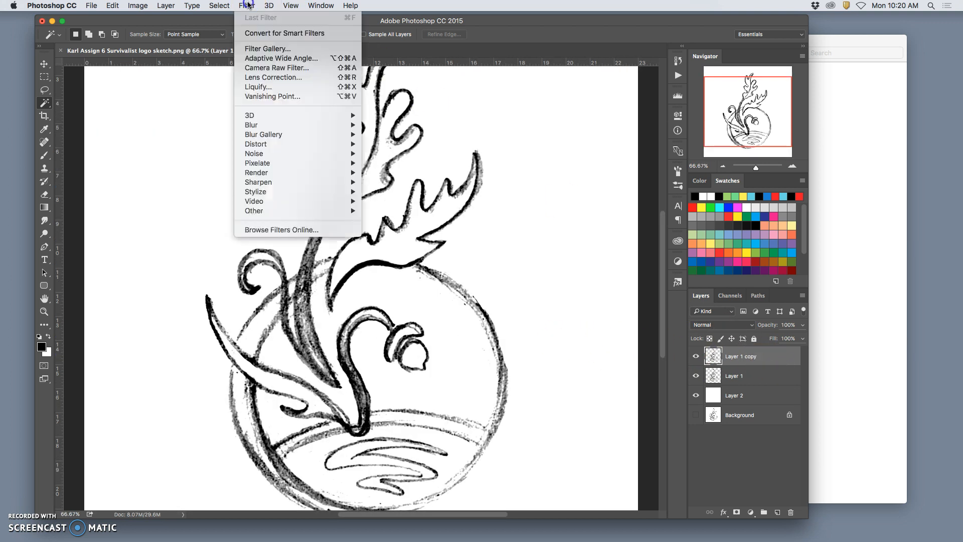
mouse_move(316, 127)
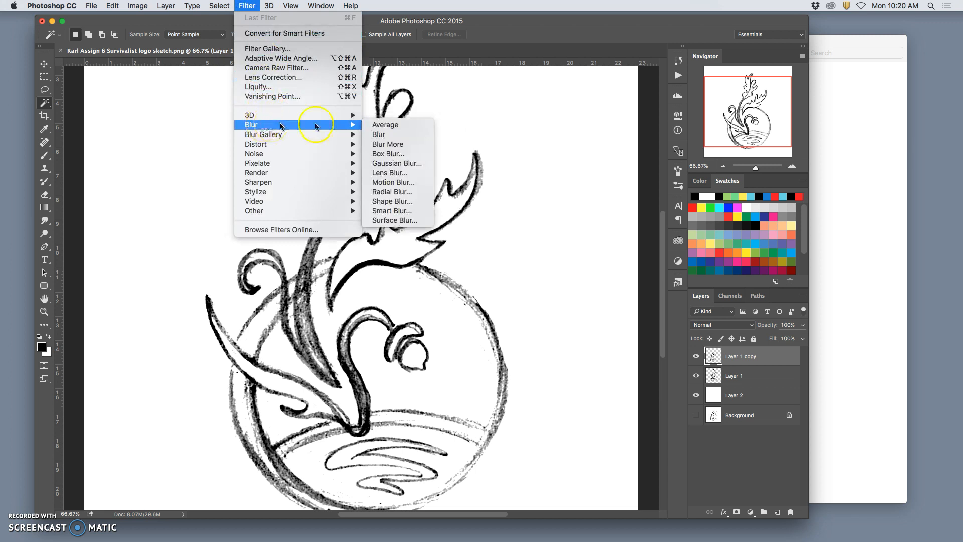
click(412, 163)
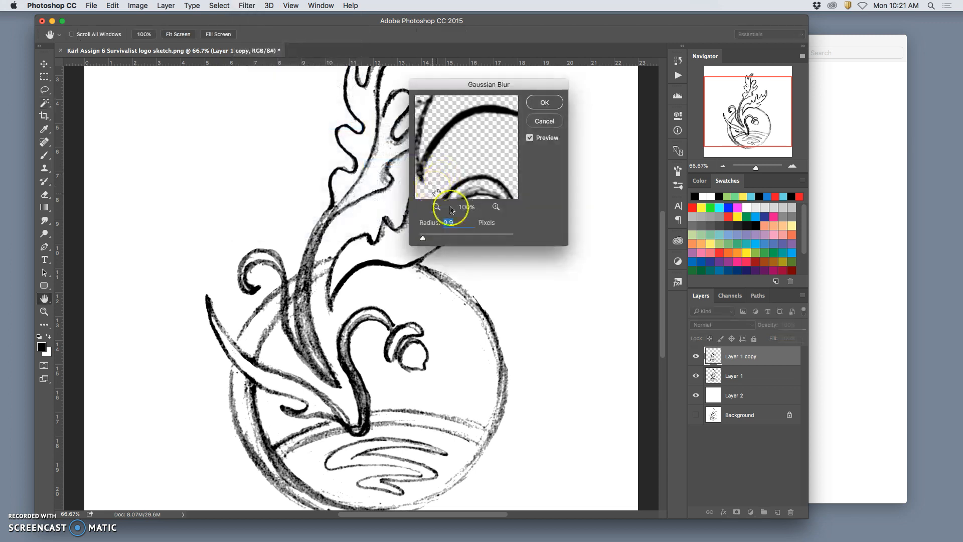
drag(377, 267, 363, 264)
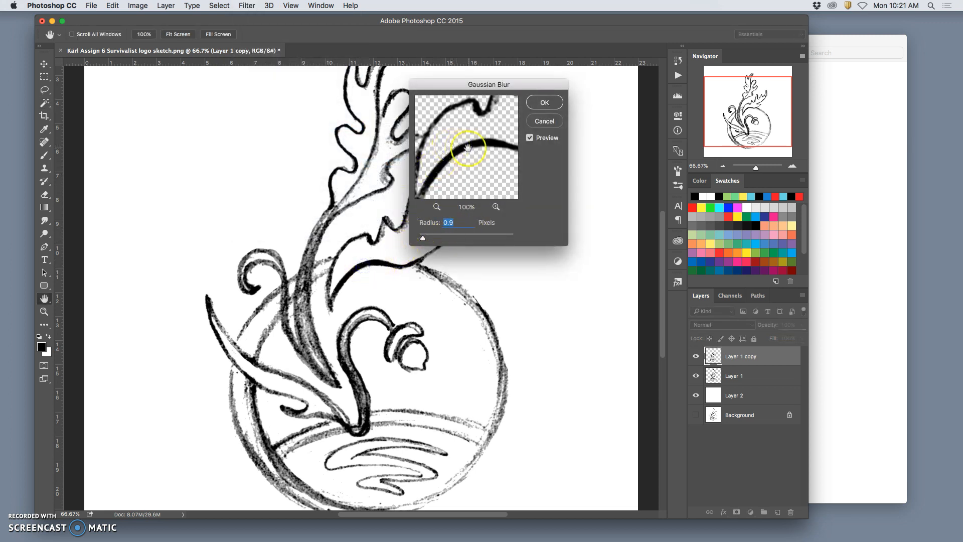
click(494, 206)
click(494, 207)
drag(423, 238, 409, 237)
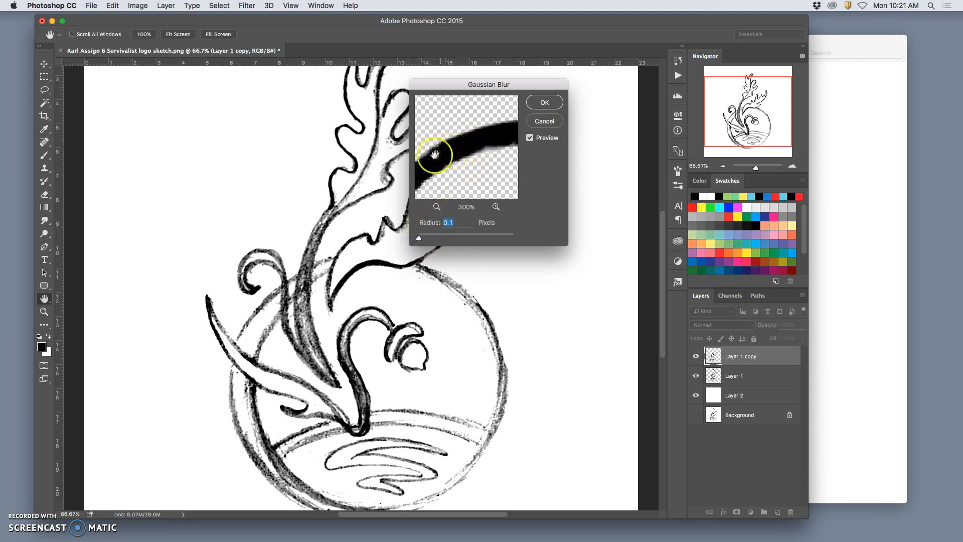
drag(422, 240, 427, 240)
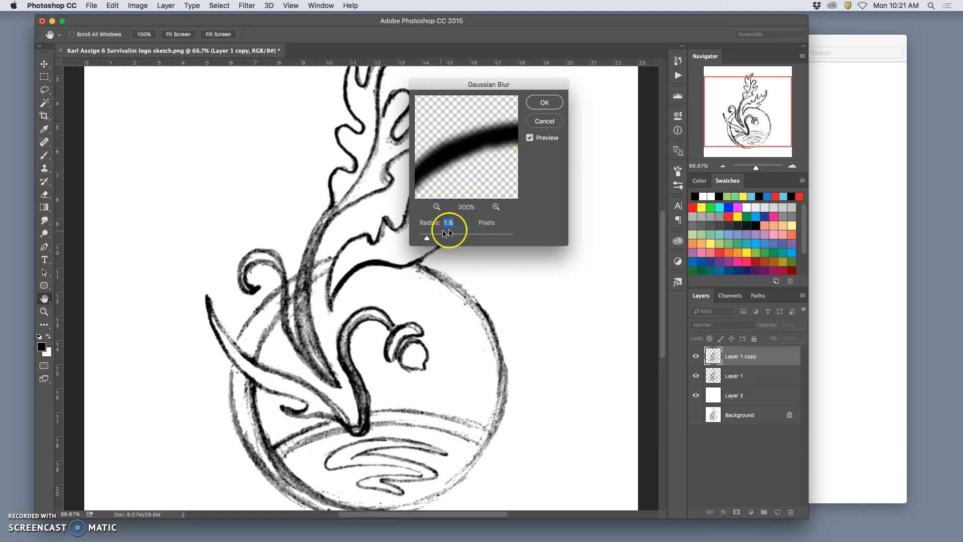
click(545, 103)
key(w)
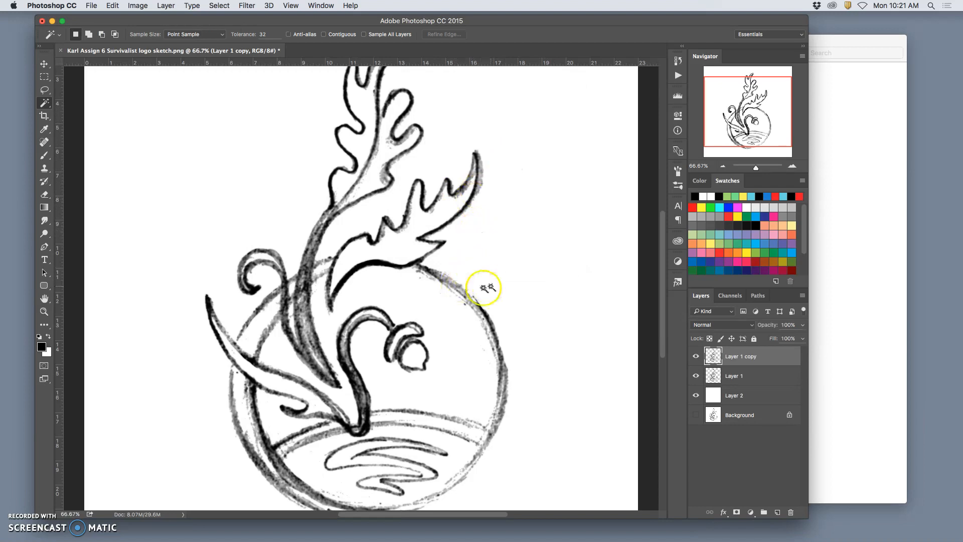
Compare the blurred line edges with the original at high magnification by hiding and reshowing Layer 1 copy.
key(super+plus)
key(super+plus)
key(super+plus)
key(super+plus)
key(super+plus)
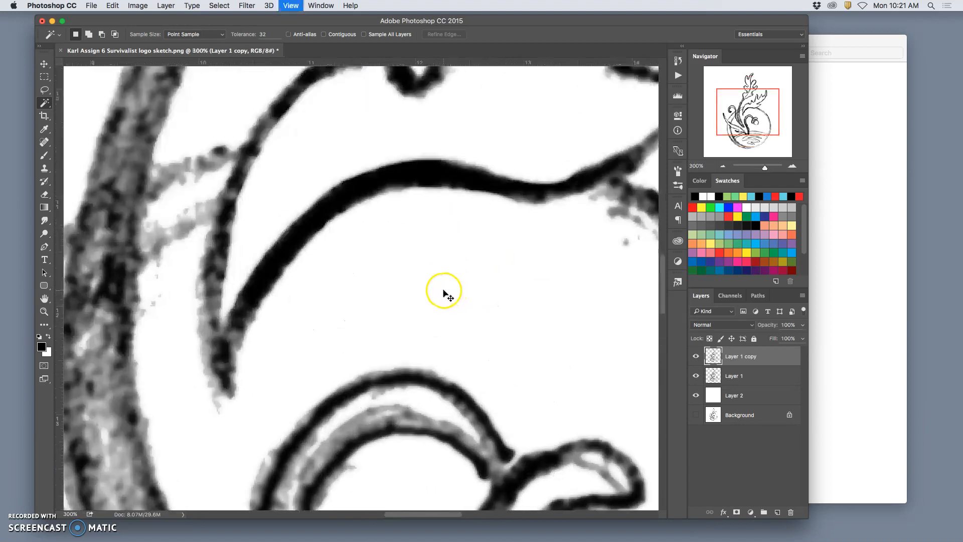
click(695, 357)
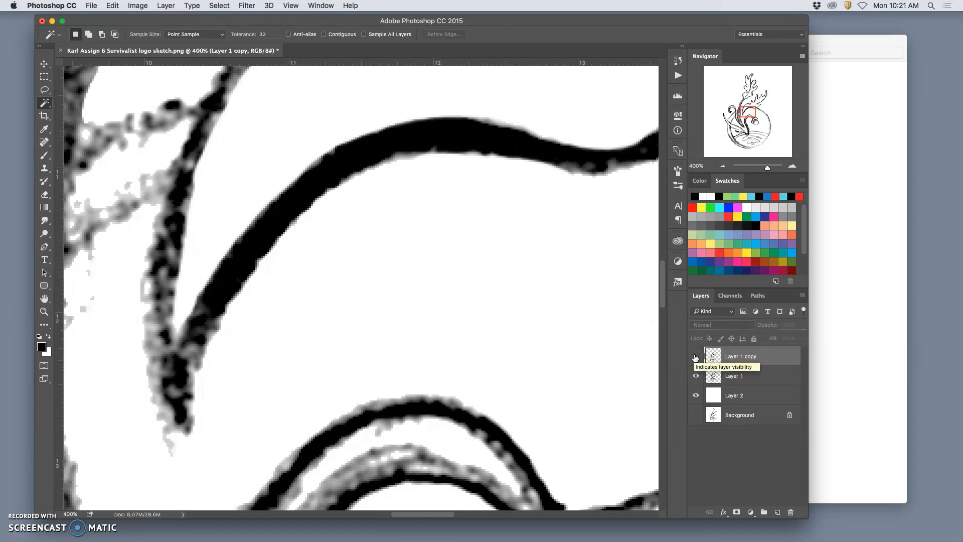
click(695, 357)
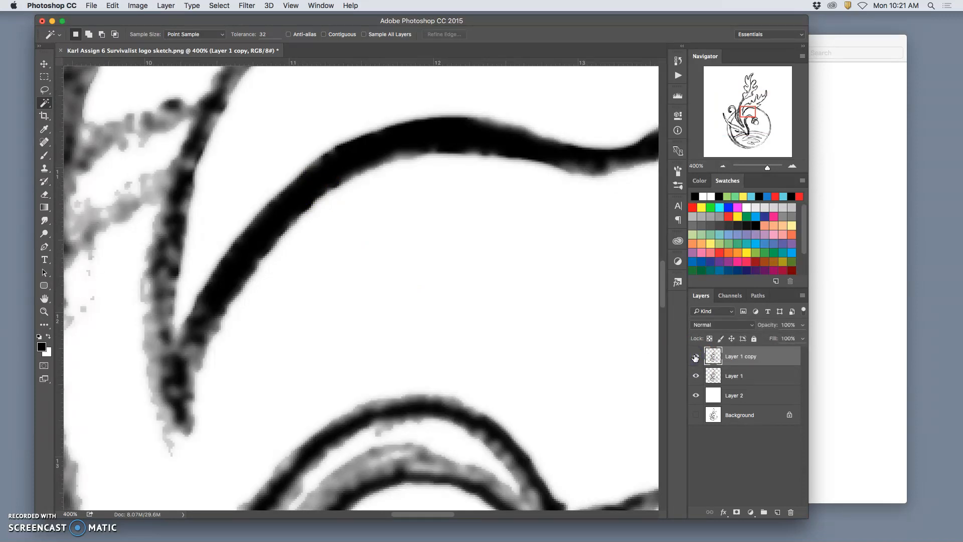
click(696, 357)
click(695, 357)
click(755, 363)
click(724, 361)
Duplicate the blurred Layer 1 copy four times to build up the soft line edges.
key(super+minus)
key(super+minus)
key(super+minus)
key(super+minus)
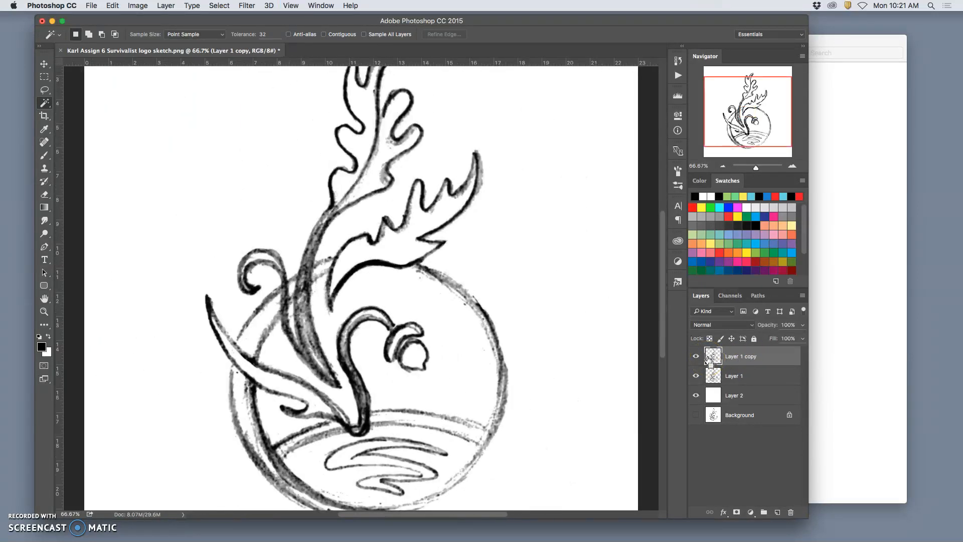
key(super+j)
key(super+j)
key(super+j)
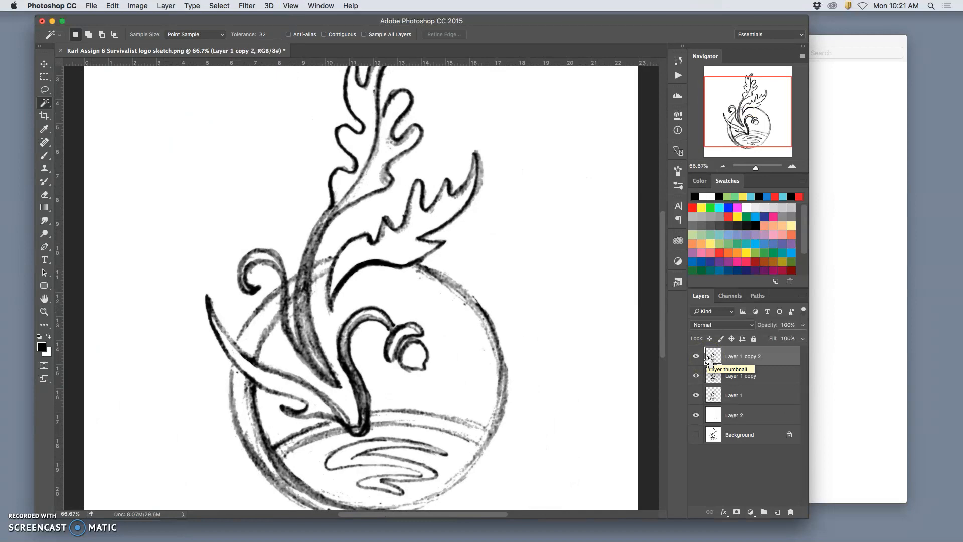
key(super+j)
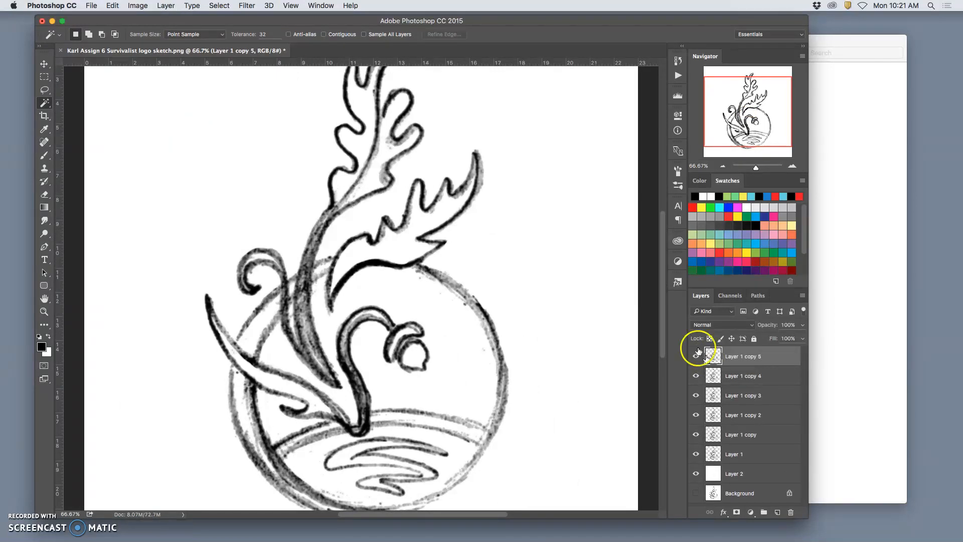
Hide and reshow the stacked Layer 1 copies one by one to examine how they thicken the line edges at 500%.
click(696, 357)
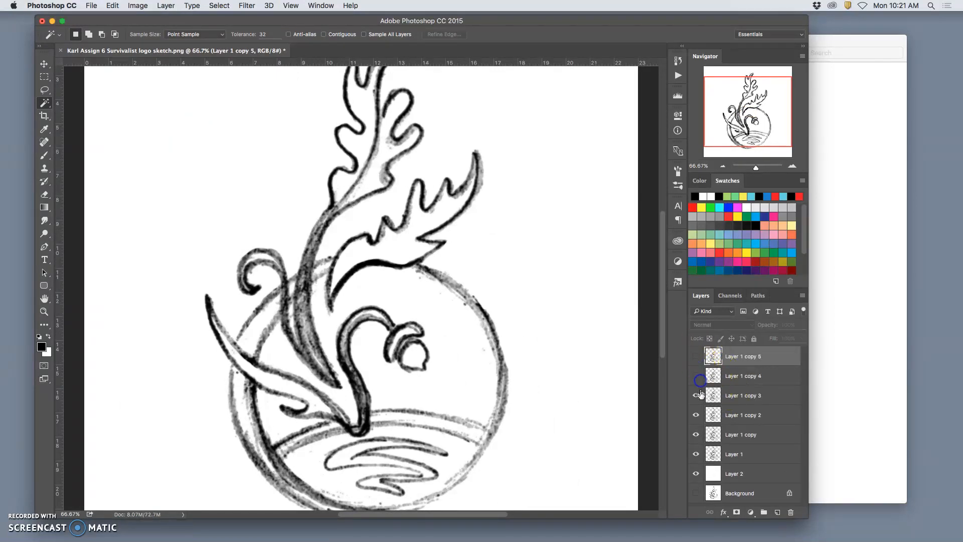
scroll(608, 398, up, 8)
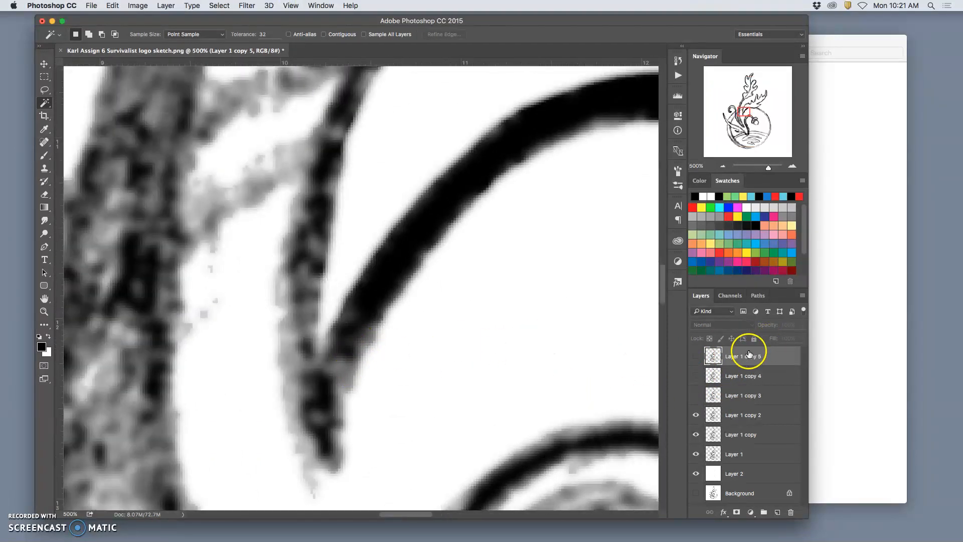
click(696, 415)
click(696, 415)
click(696, 396)
click(695, 375)
click(695, 355)
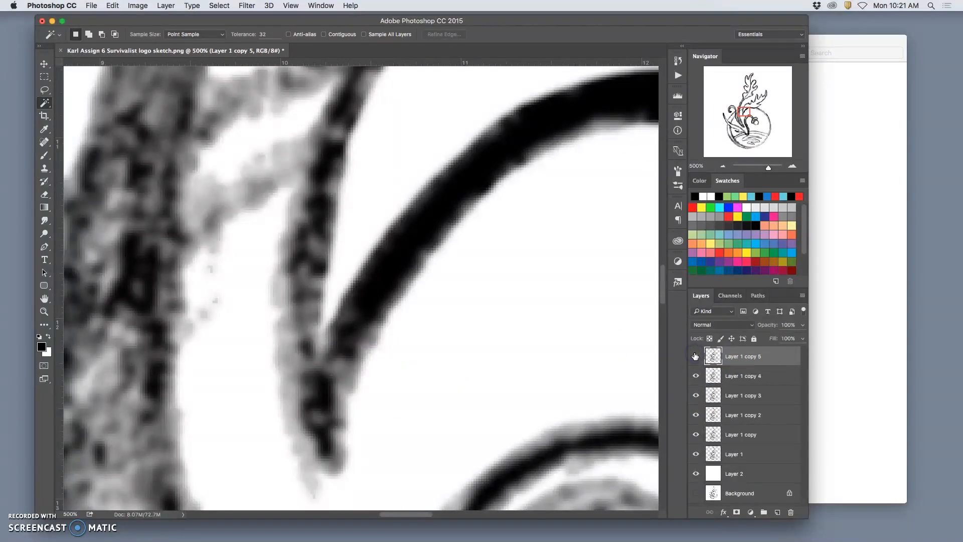
click(695, 356)
click(696, 375)
click(696, 396)
click(696, 415)
click(696, 434)
click(696, 434)
click(696, 415)
click(696, 396)
click(696, 375)
click(694, 356)
key(super+minus)
key(super+minus)
key(super+minus)
key(super+minus)
key(super+minus)
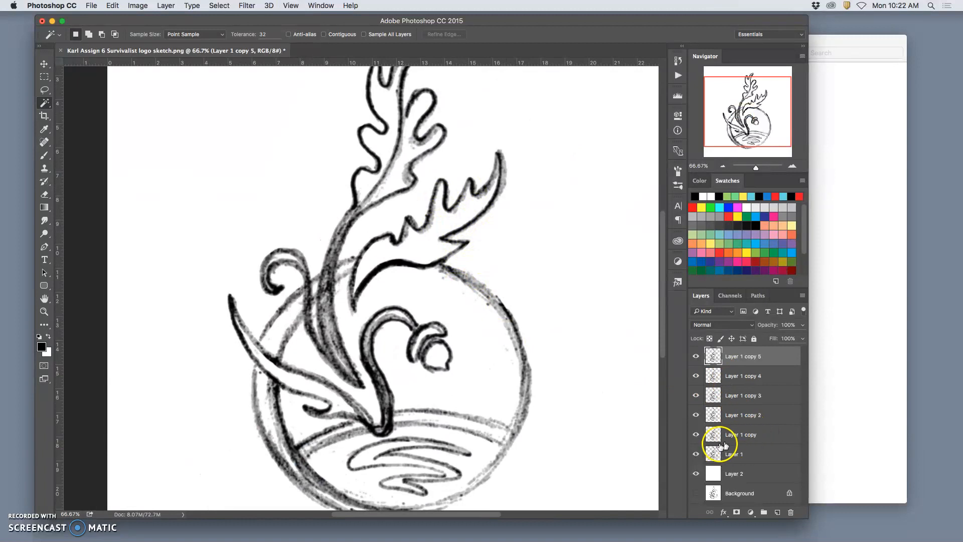
Mark Layer 1 with the red color label and select it.
right_click(696, 453)
click(714, 472)
click(713, 454)
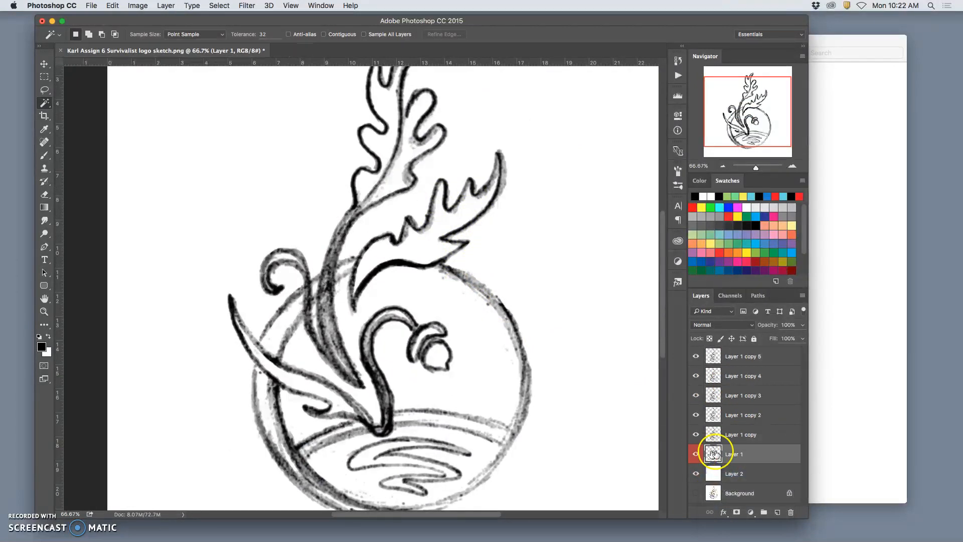
Merge the five blurred copies, from Layer 1 copy through Layer 1 copy 5, into one layer.
click(743, 434)
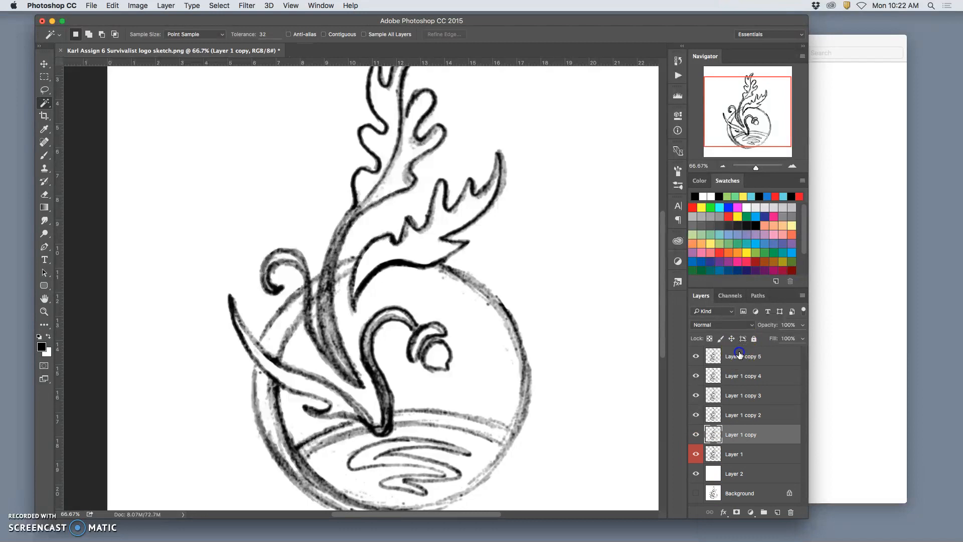
shift+click(741, 355)
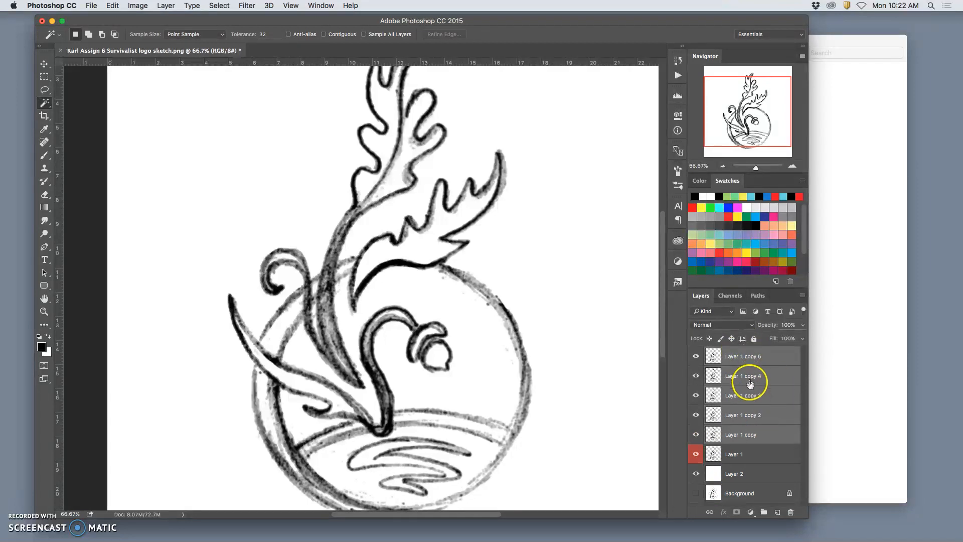
click(166, 5)
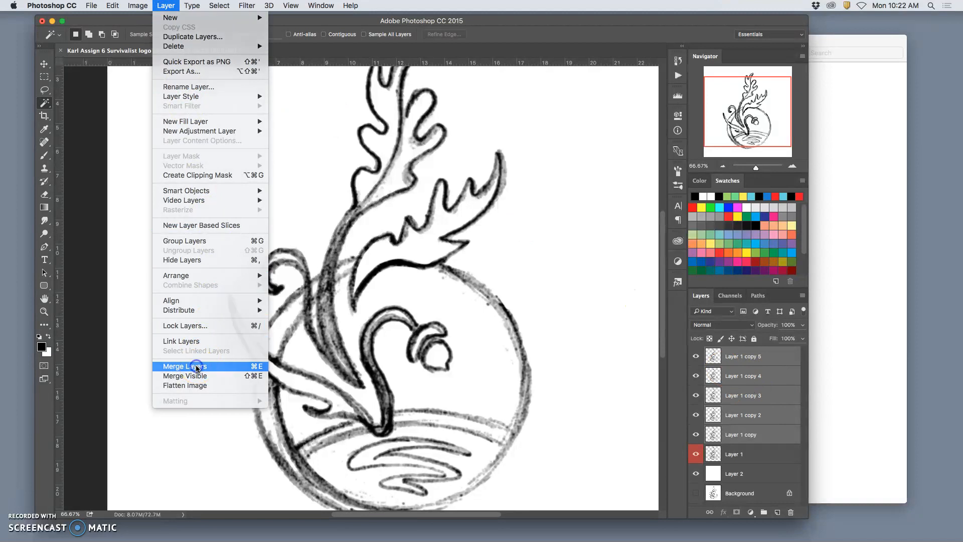
click(197, 368)
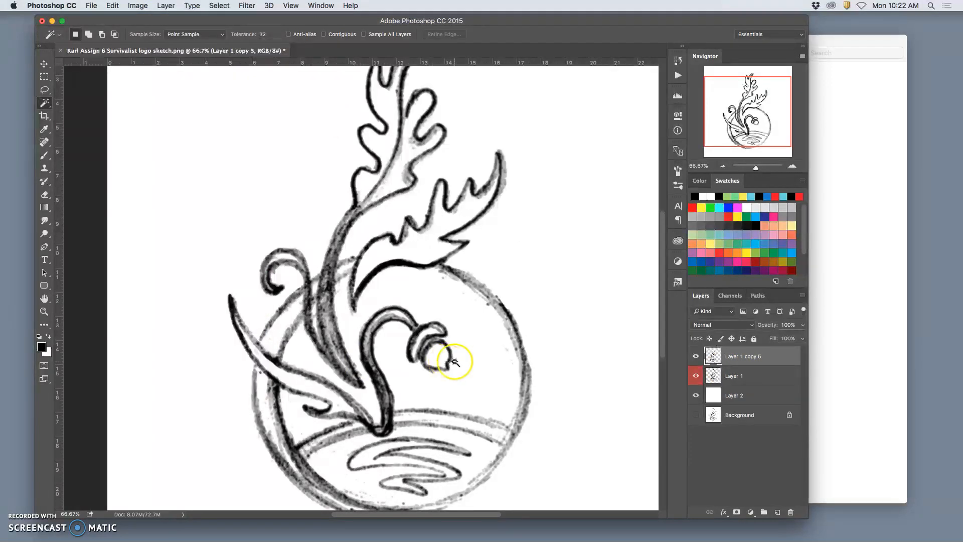
Add a black Color Overlay with Normal blending and 100% opacity to the merged Layer 1 copy 5.
double_click(778, 360)
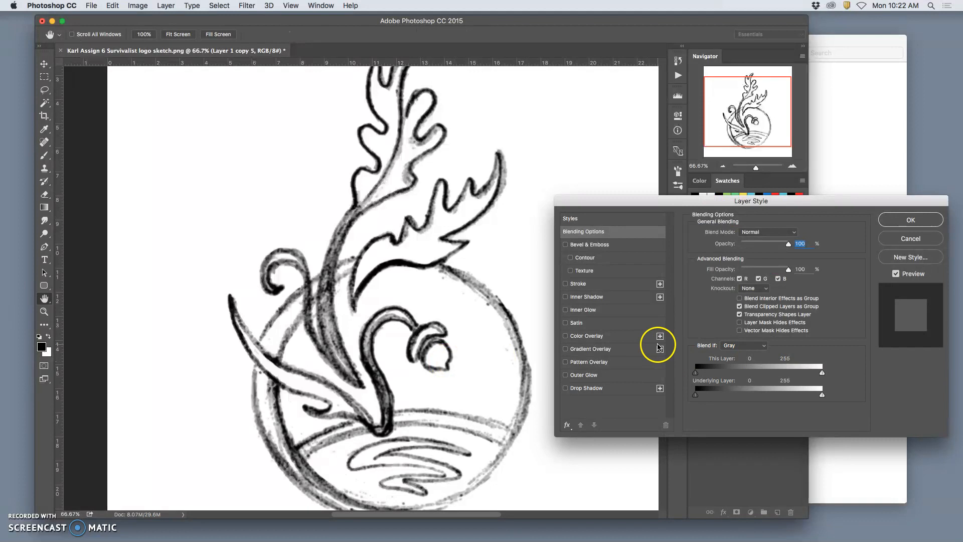
click(565, 336)
click(586, 338)
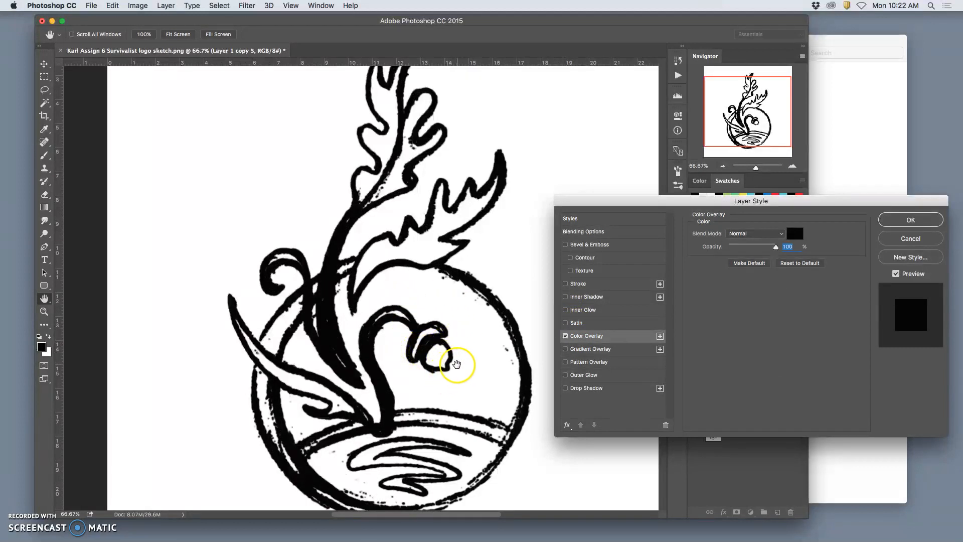
Inspect the blackened line edges around the stem and leaves at up to 500% magnification with the overlay previewed.
key(super+plus)
key(super+plus)
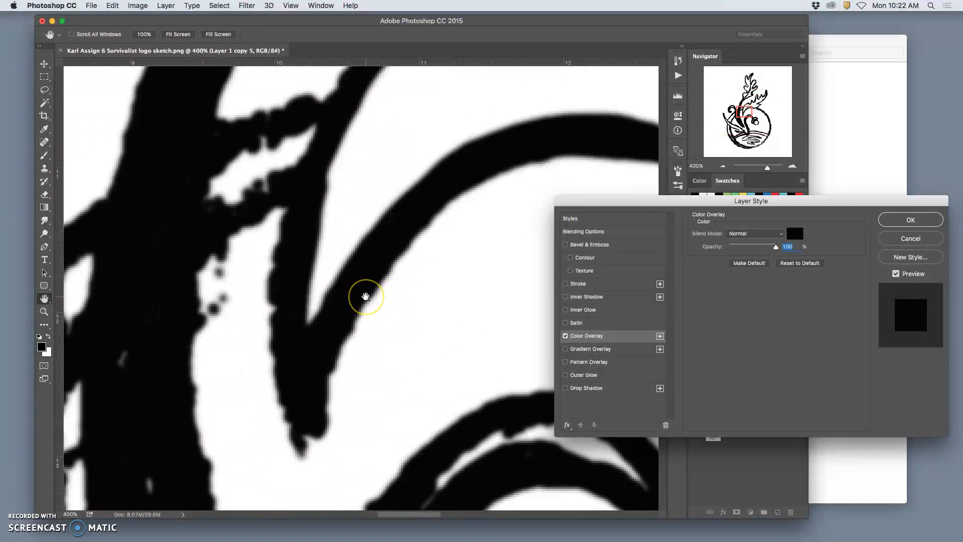
key(super+minus)
key(super+minus)
key(super+minus)
key(super+minus)
key(super+minus)
drag(364, 297, 285, 277)
drag(111, 269, 269, 274)
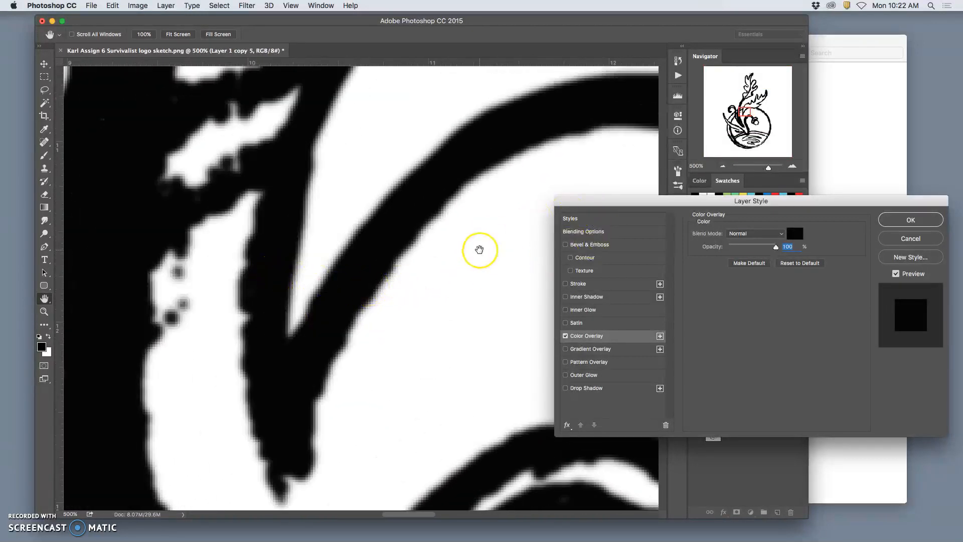
scroll(477, 243, up, 15)
scroll(479, 250, up, 15)
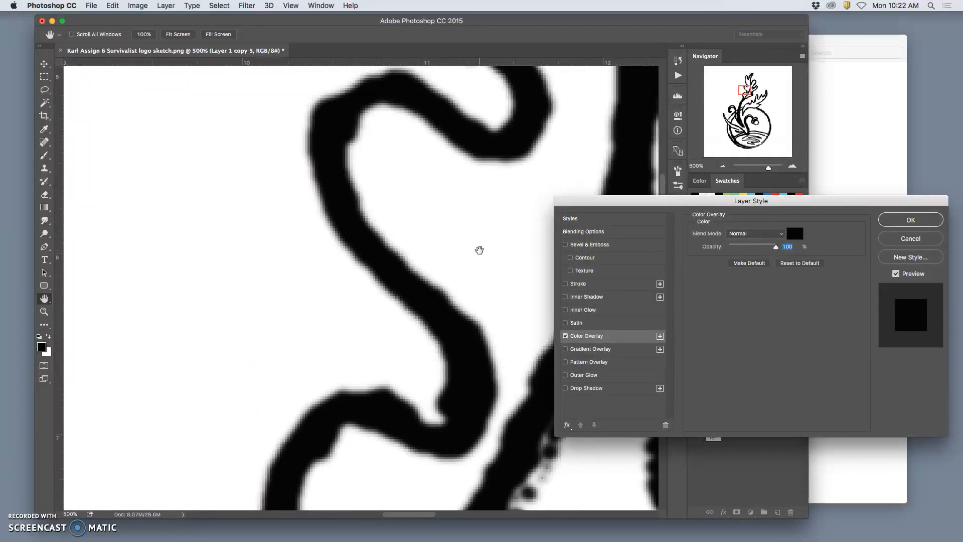
key(super+minus)
key(super+minus)
key(super+minus)
key(super+minus)
key(super+minus)
key(super+minus)
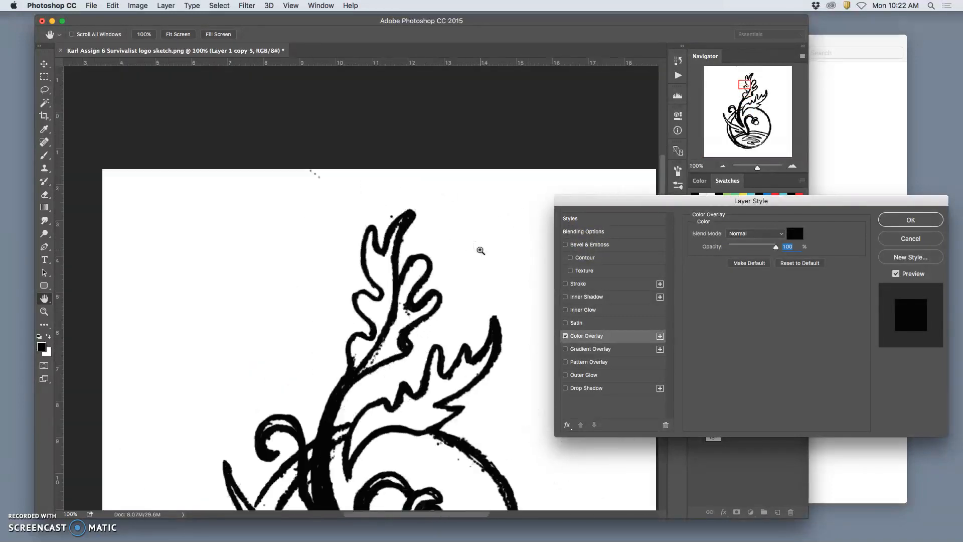
Make the Color Overlay settings the default and apply the layer style.
click(748, 262)
click(918, 218)
key(w)
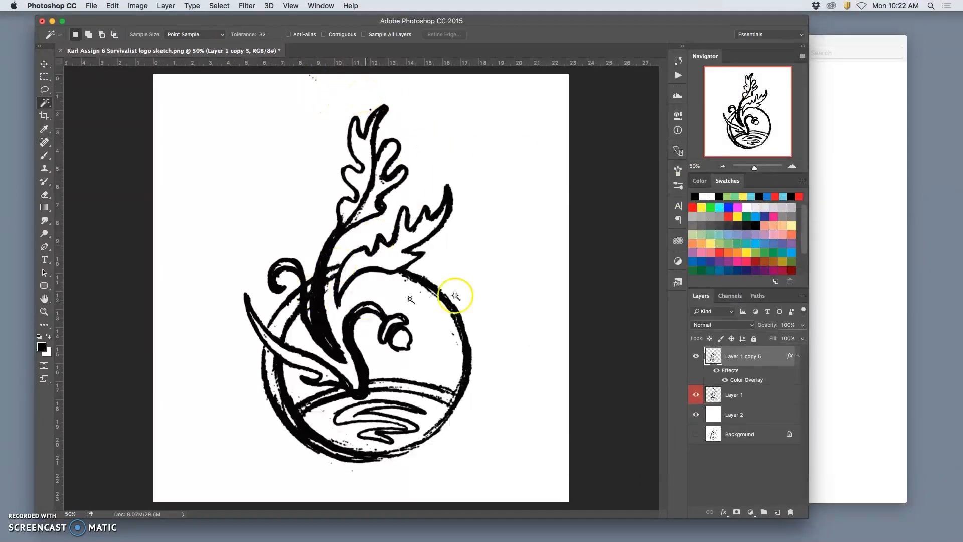
Hide Layer 1 and erase the stray specks near the upper leaf tip, inside the circle's edge, and below the circle.
click(44, 196)
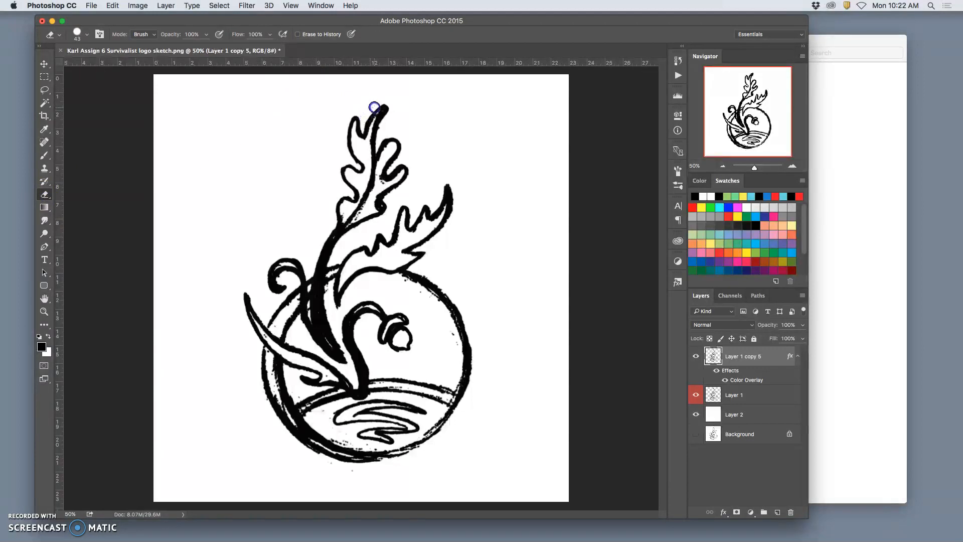
click(695, 394)
right_click(468, 121)
drag(459, 129, 471, 163)
drag(406, 286, 401, 282)
drag(436, 307, 435, 304)
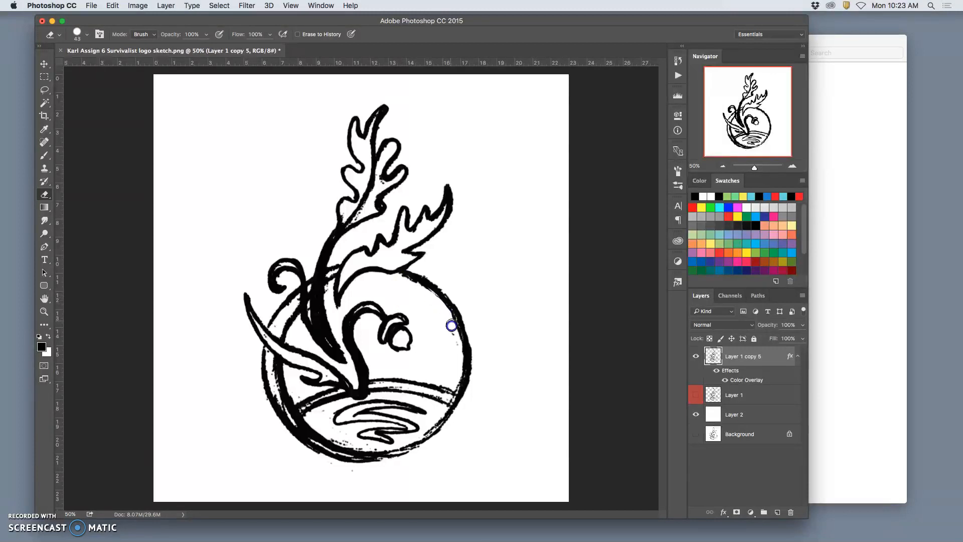
drag(451, 357, 448, 359)
drag(341, 473, 336, 472)
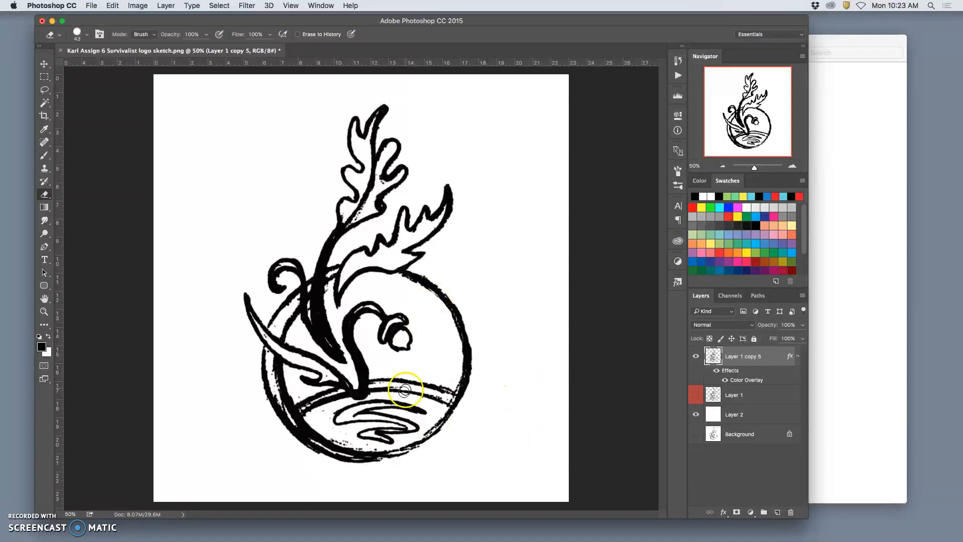
Erase the specks between the main stem and the lower leaf, and smooth the leaf's pointed base.
key(super+equal)
key(super+equal)
key(super+equal)
key(super+equal)
key(super+equal)
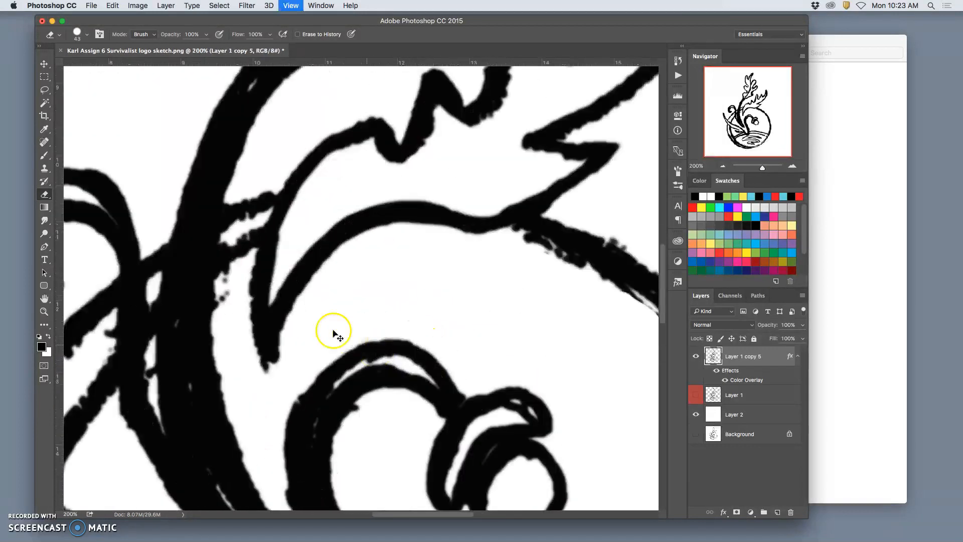
mouse_move(170, 447)
mouse_down()
mouse_move(149, 426)
mouse_move(182, 457)
mouse_move(149, 429)
mouse_move(129, 364)
mouse_move(129, 312)
mouse_move(151, 277)
mouse_move(93, 291)
mouse_move(88, 279)
mouse_move(94, 312)
mouse_move(99, 262)
mouse_up()
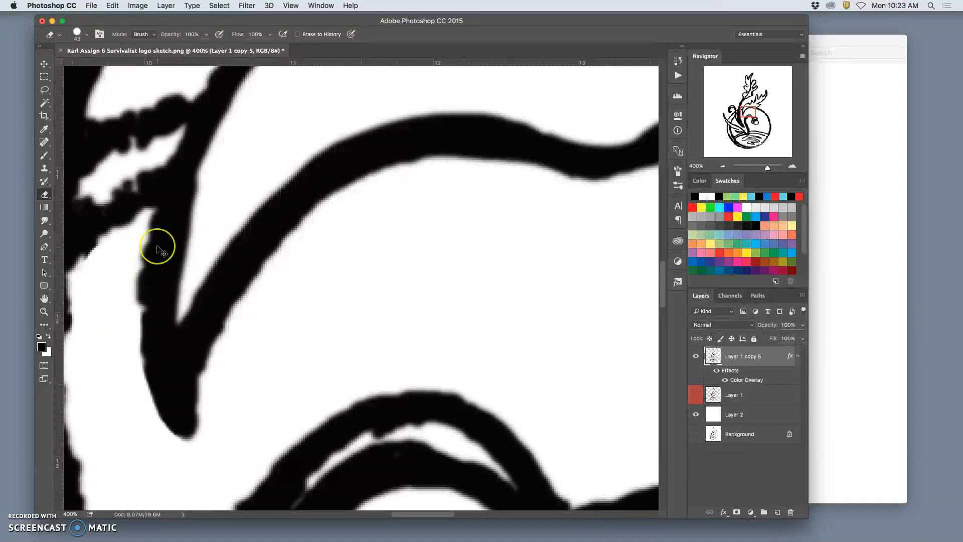
key(super+minus)
key(super+minus)
key(super+minus)
key(super+minus)
key(super+minus)
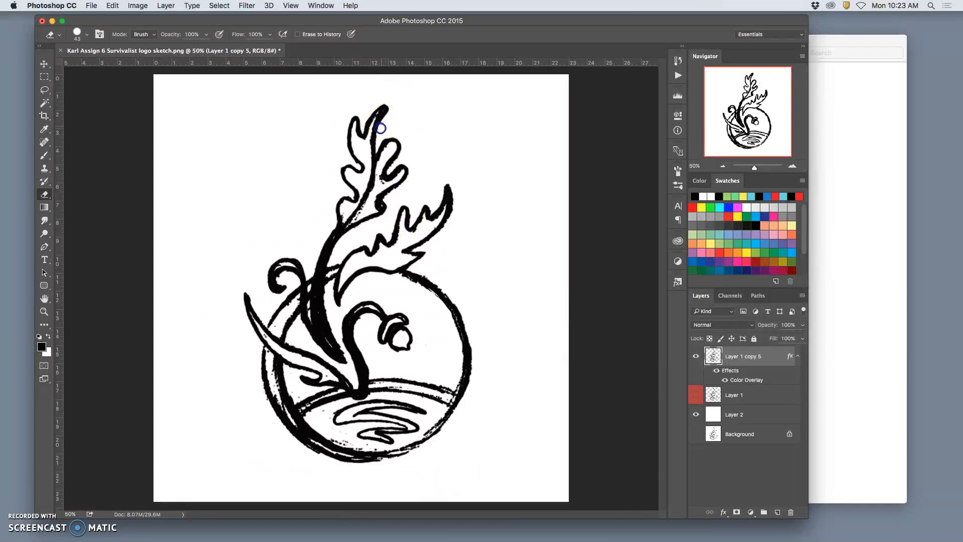
Erase the rough edge beside the upper leaf tip and clean the gap along the circle's left double outline.
drag(378, 137, 383, 143)
mouse_move(280, 358)
mouse_down()
mouse_move(269, 372)
mouse_move(275, 391)
mouse_up()
drag(275, 390, 301, 430)
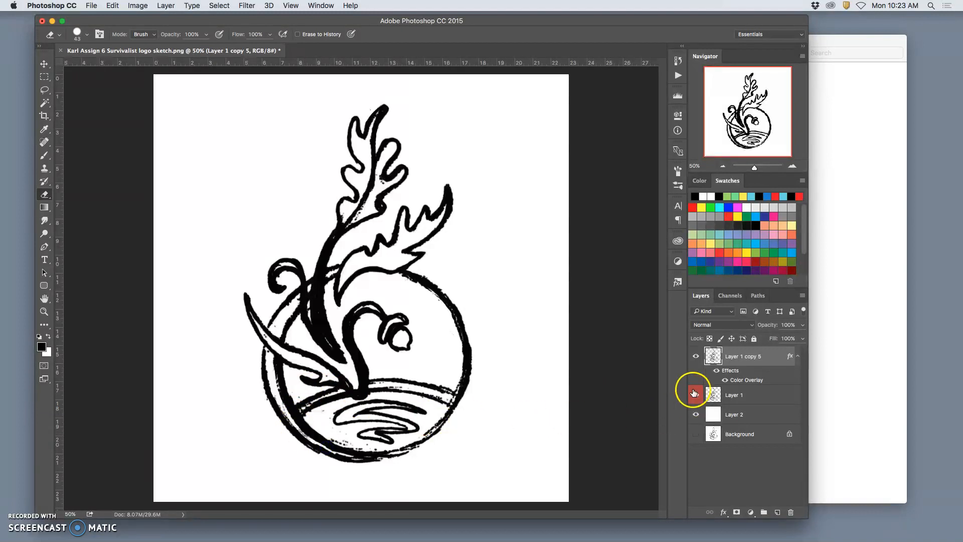
Show Layer 1 and compare it with the cleaned line art by repeatedly hiding and reshowing Layer 1 copy 5.
click(696, 357)
click(700, 356)
click(700, 356)
click(701, 356)
click(701, 357)
click(700, 356)
click(700, 356)
click(701, 356)
click(701, 356)
click(700, 356)
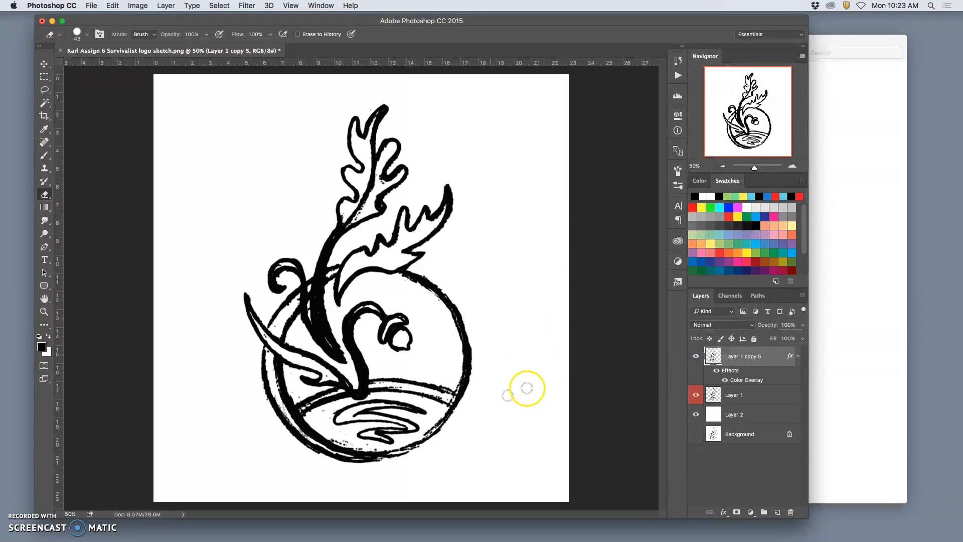